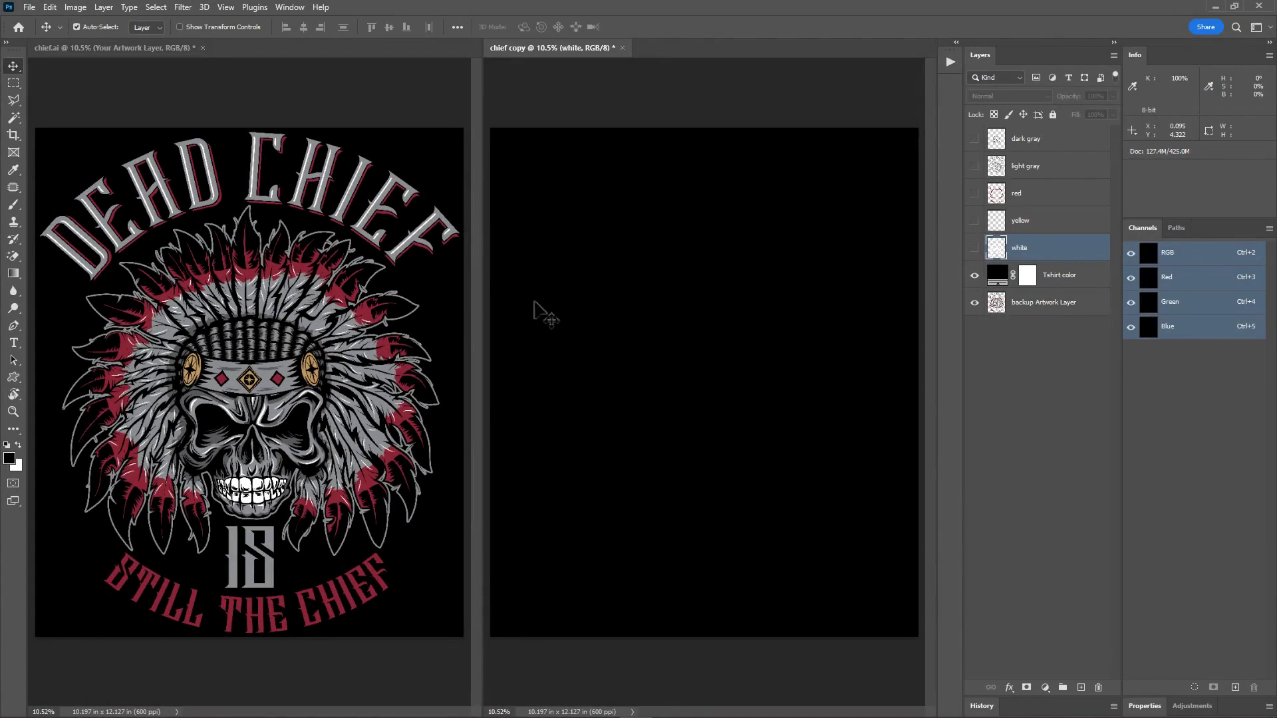
In the chief copy, show the white, yellow and red layers over black, toggling white off and on.
mouse_move(975, 248)
left_mouse_down()
mouse_move(975, 141)
mouse_move(973, 246)
left_mouse_up()
left_click(975, 247)
left_click(974, 247)
Show the white layer again, then import chief.ai at 10 × 11.93 inches and 600 px/inch.
left_click(975, 247)
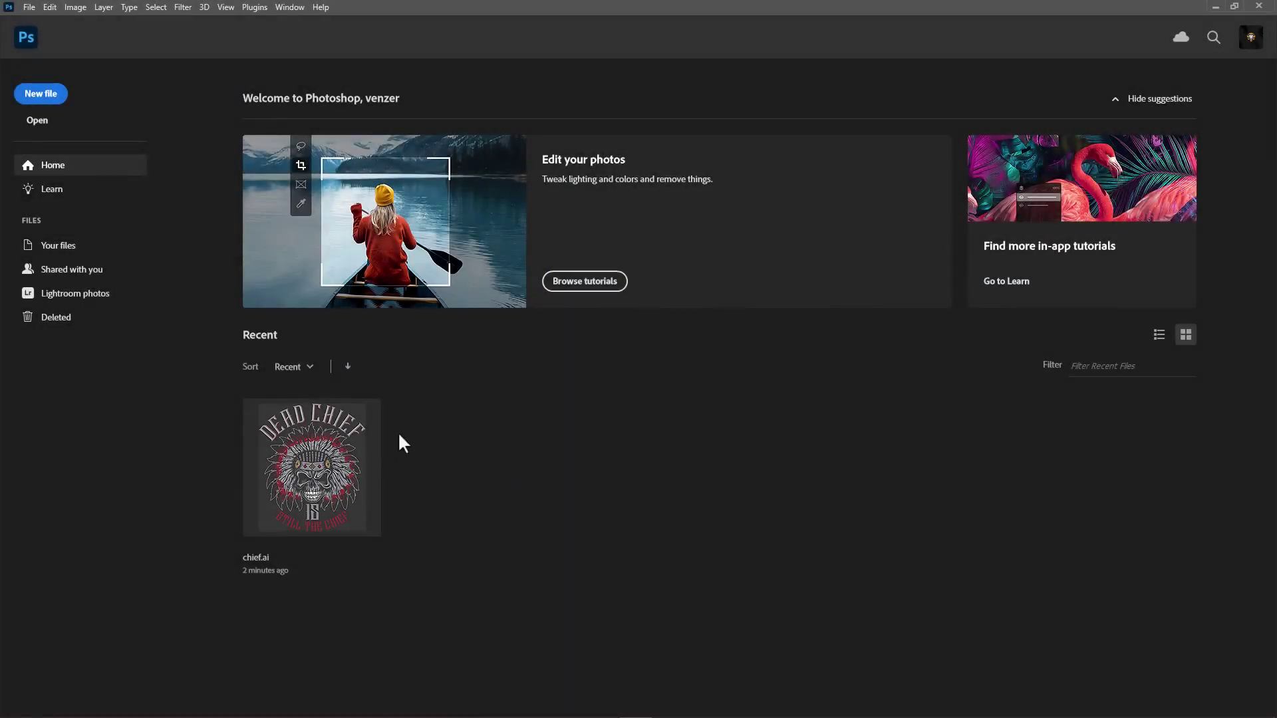
left_click(348, 461)
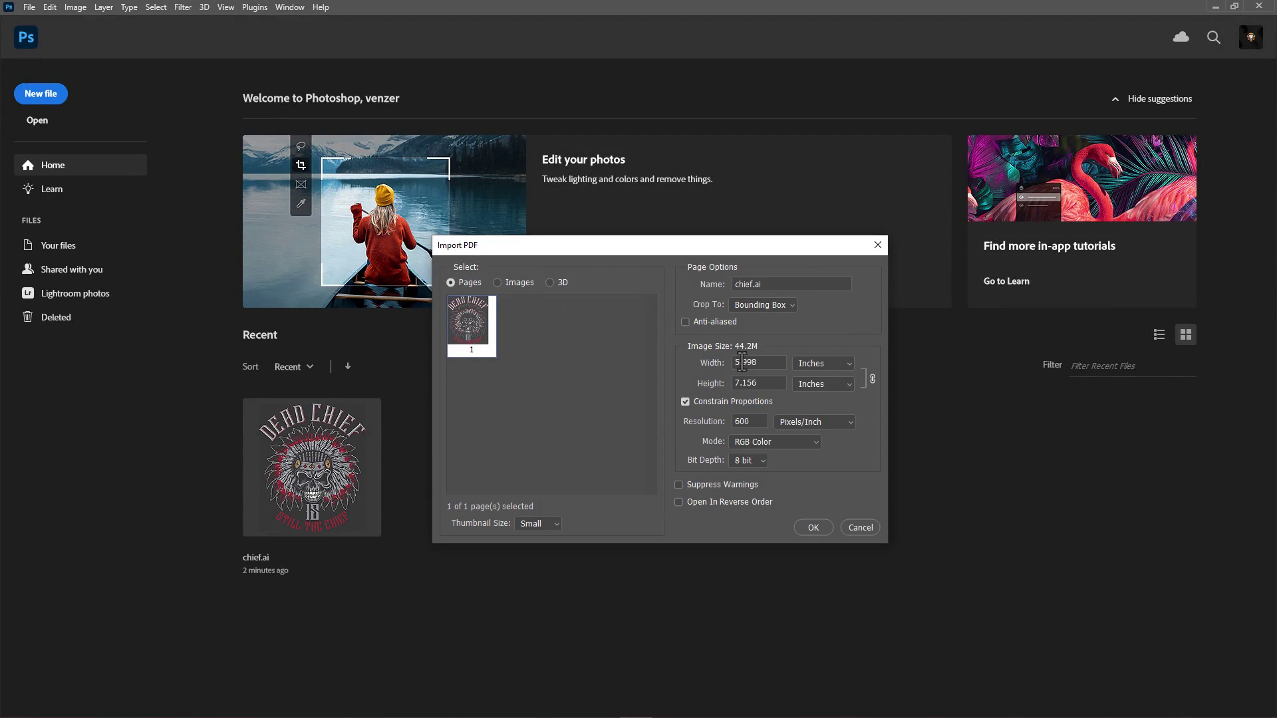
left_click_drag(769, 362, 720, 366)
type("10")
double_click(756, 419)
Open the imported artwork, rename its layer to Your Artwork Layer using the actions, and pick the Magic Wand.
left_click(815, 526)
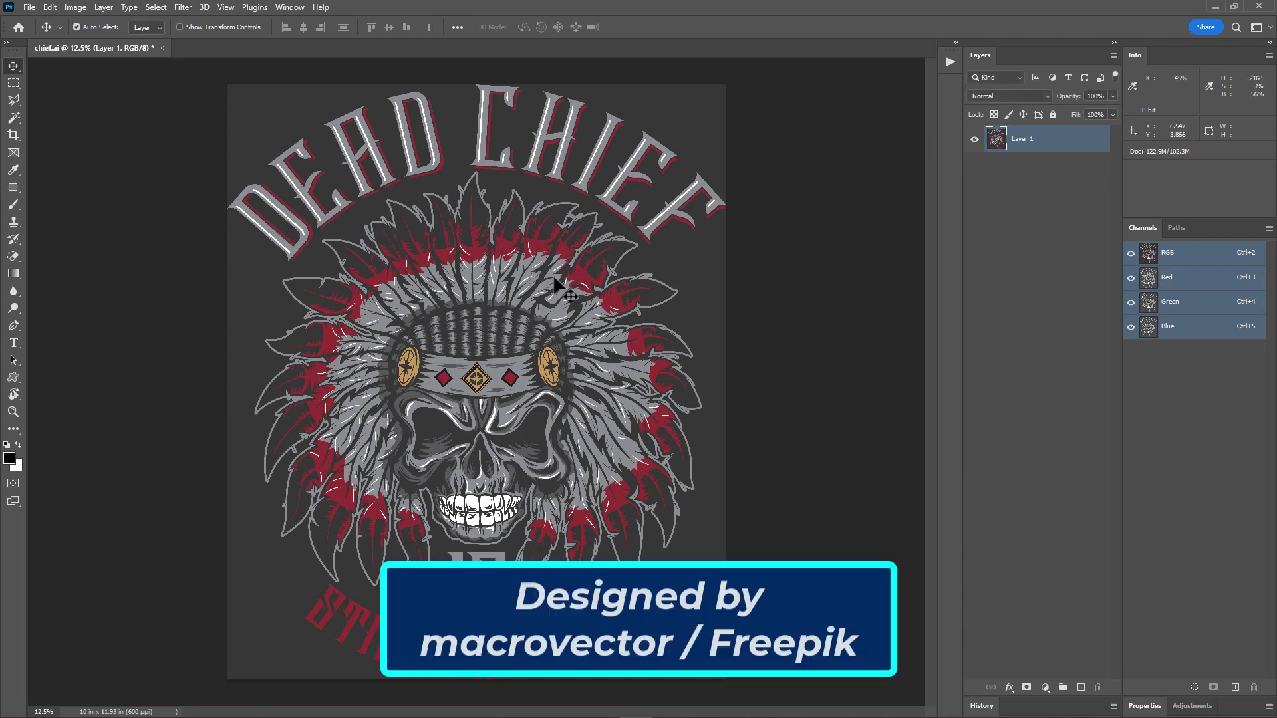
left_click(956, 44)
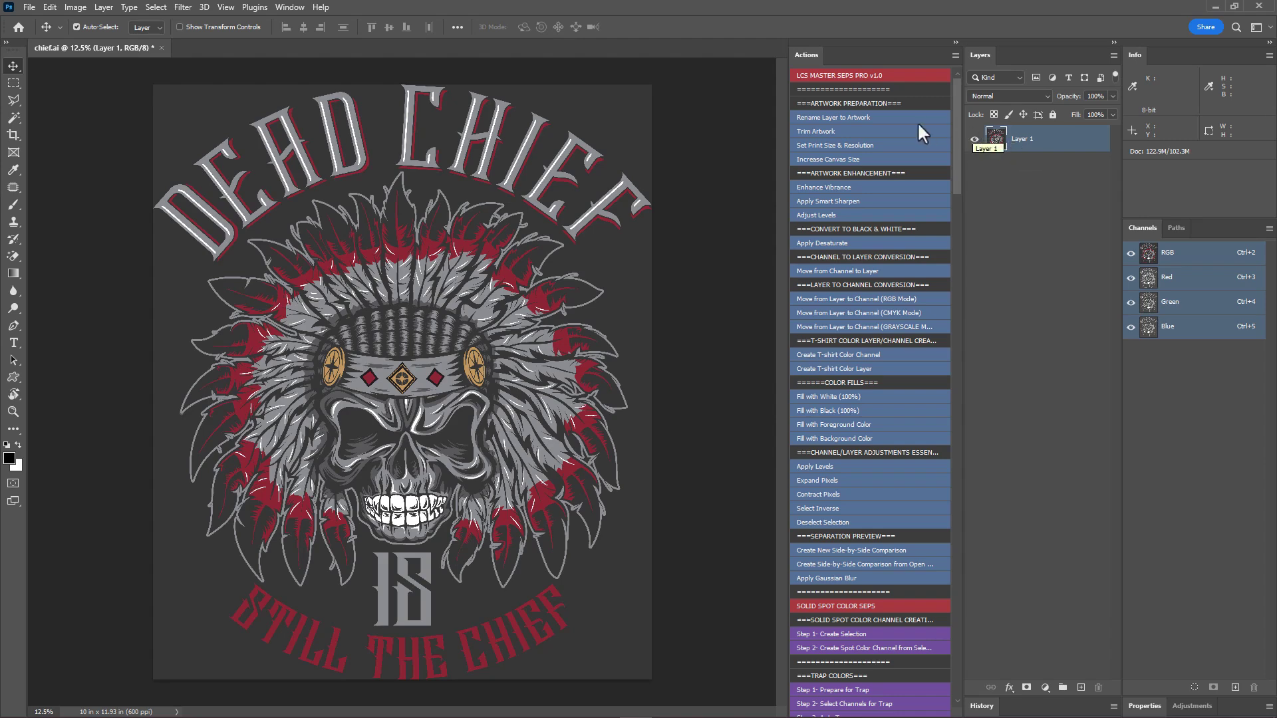
left_click(844, 115)
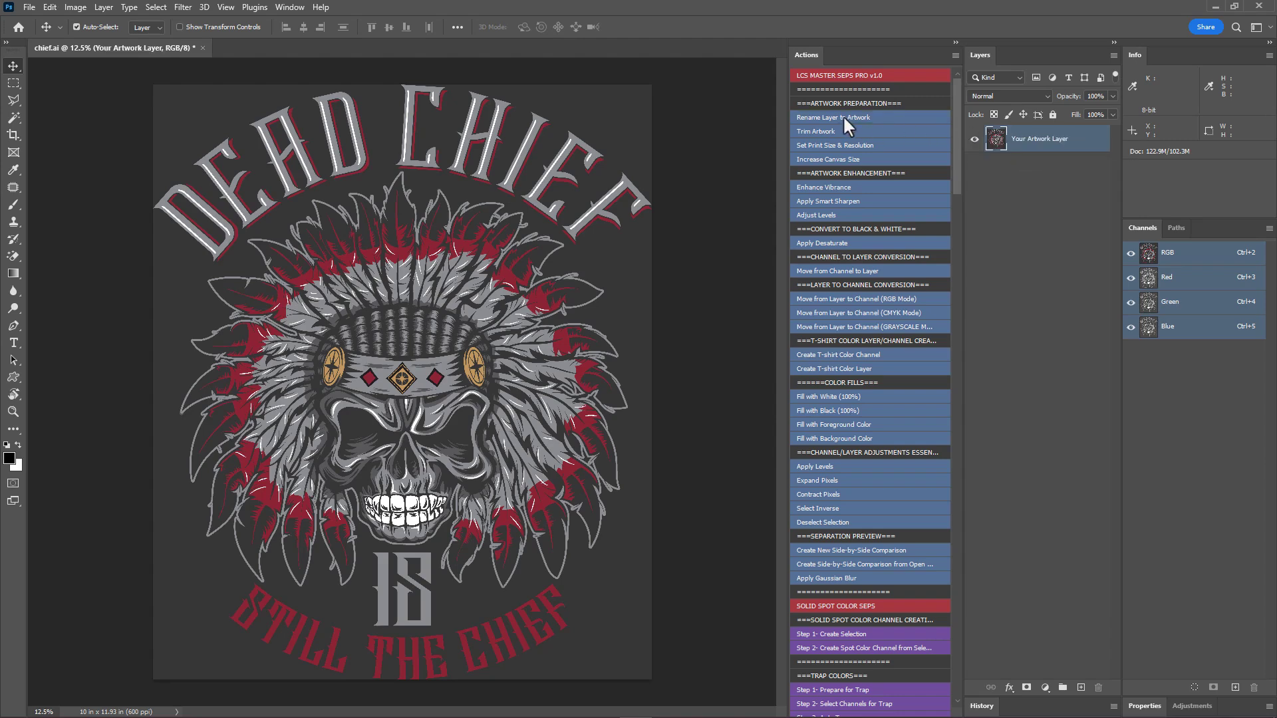
left_click(9, 121)
left_click(70, 142)
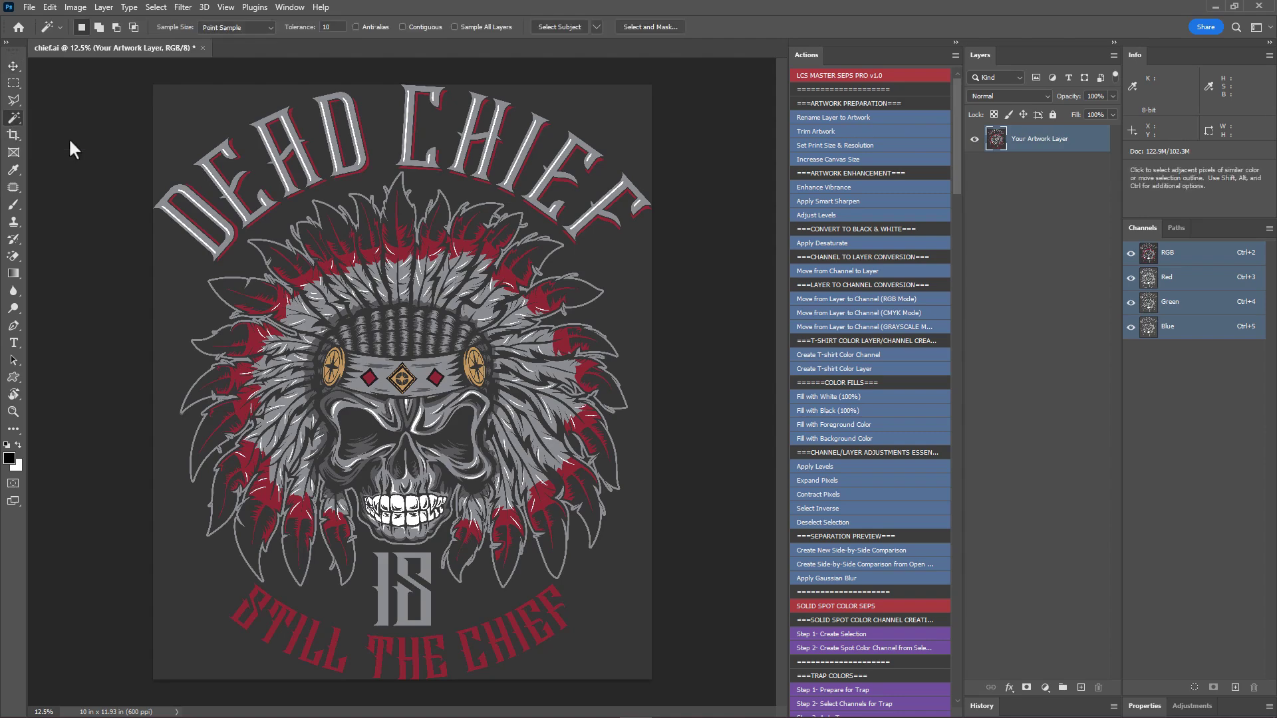
Delete the dark grey background to transparency and clear the selection.
left_click(622, 128)
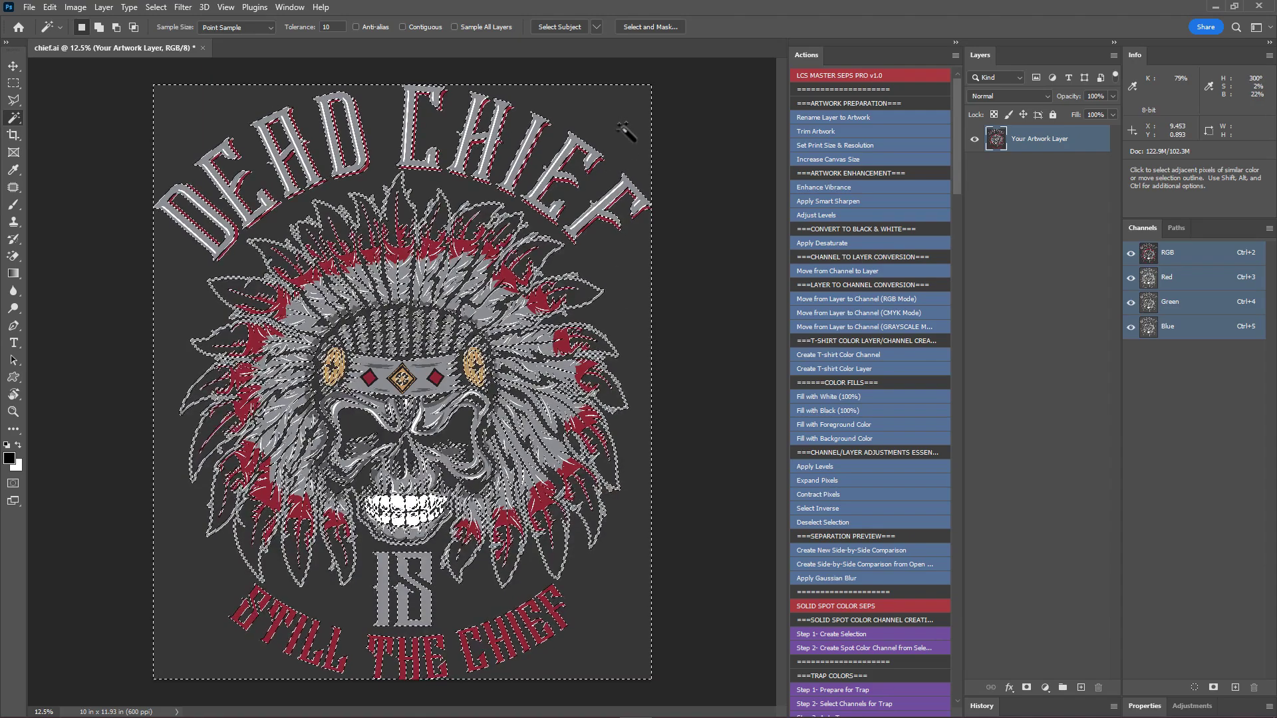
key("Delete")
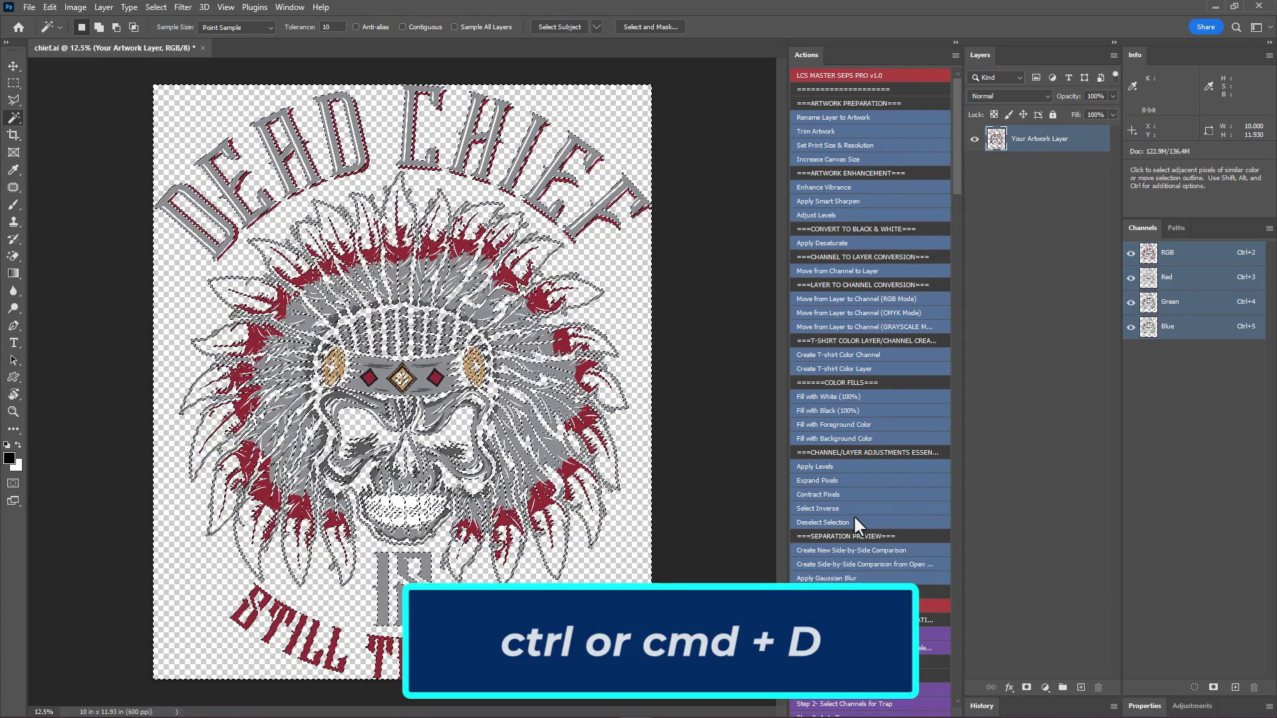
left_click(855, 519)
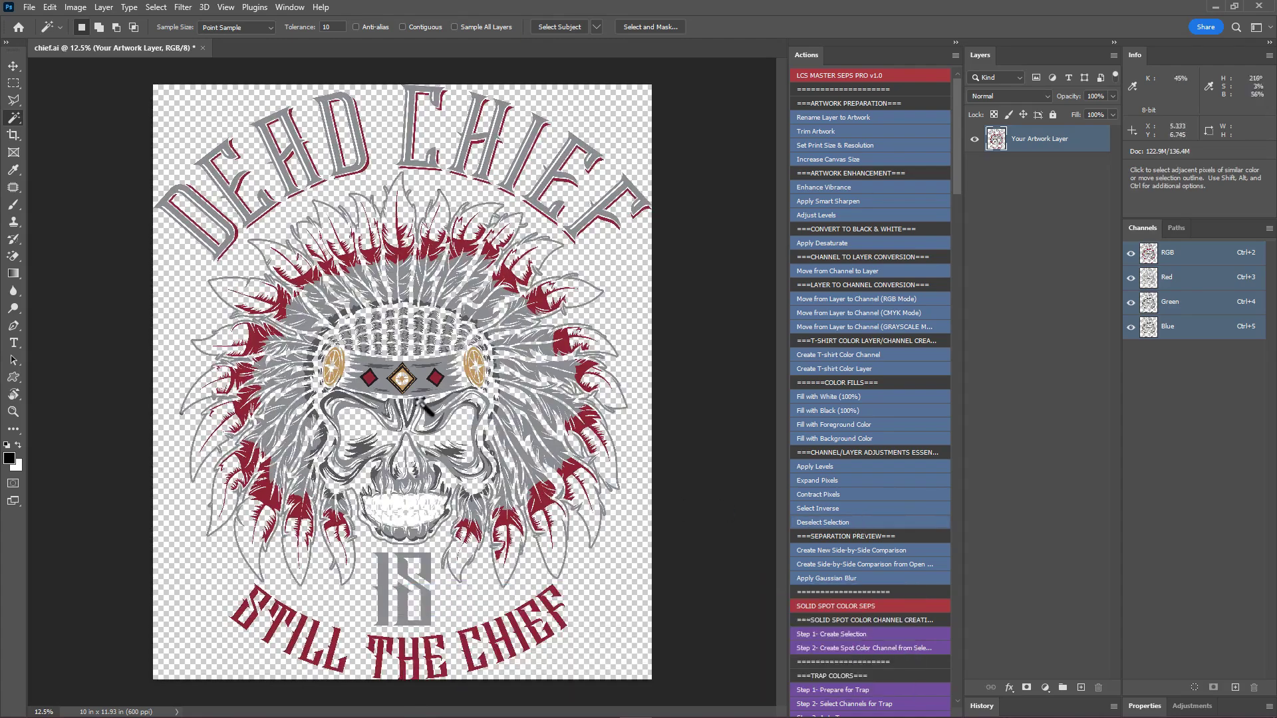
Fill the black outlines of the three headband diamonds with white, then deselect.
scroll(399, 384, "up", 5)
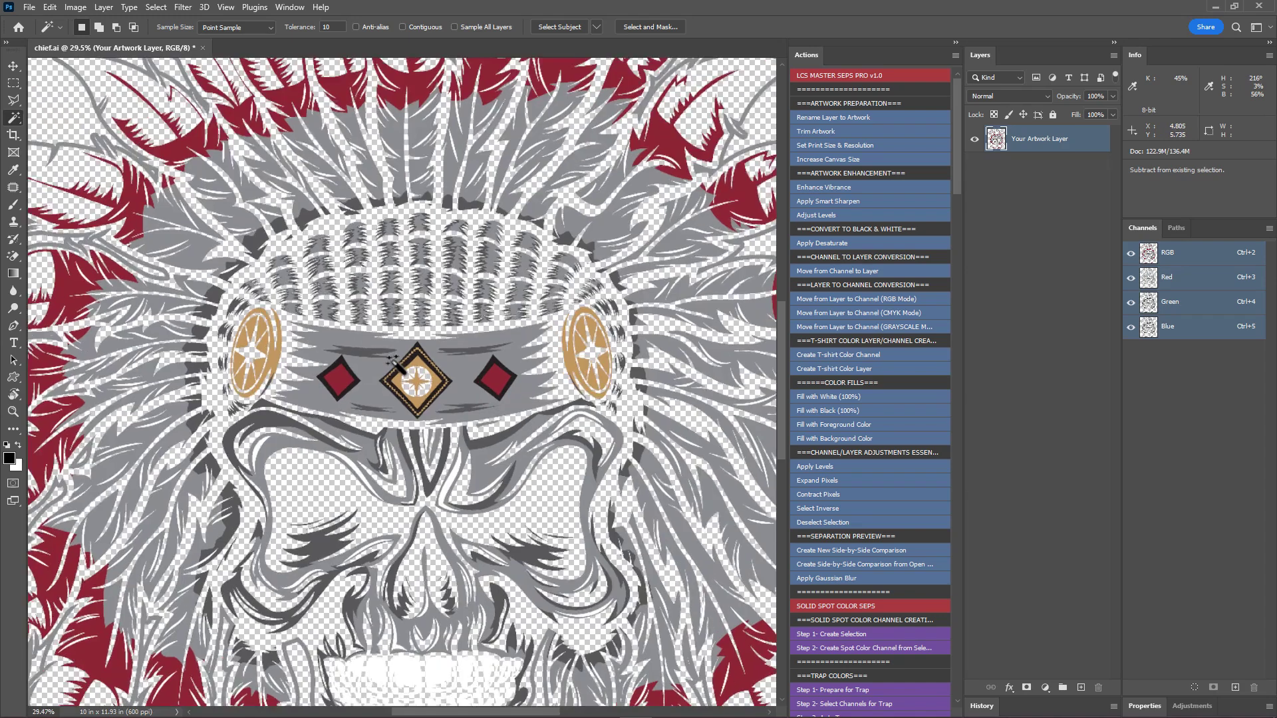
scroll(395, 362, "up", 2)
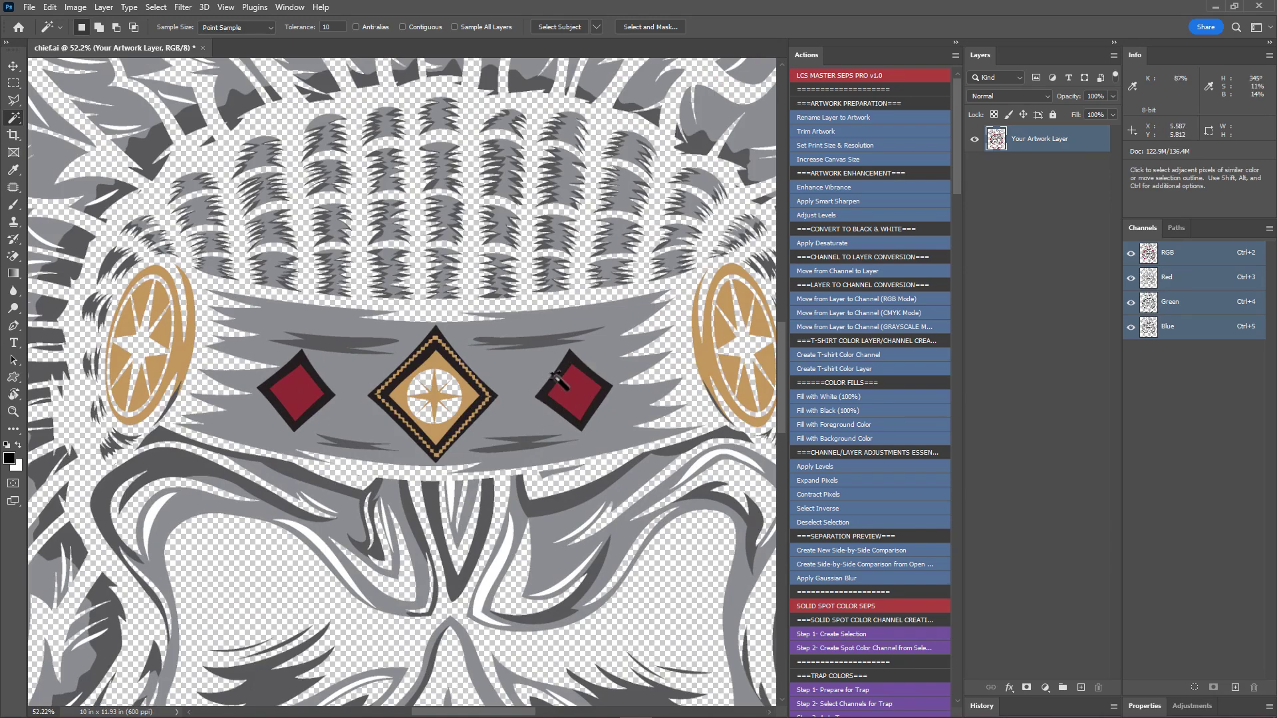
left_click(572, 358)
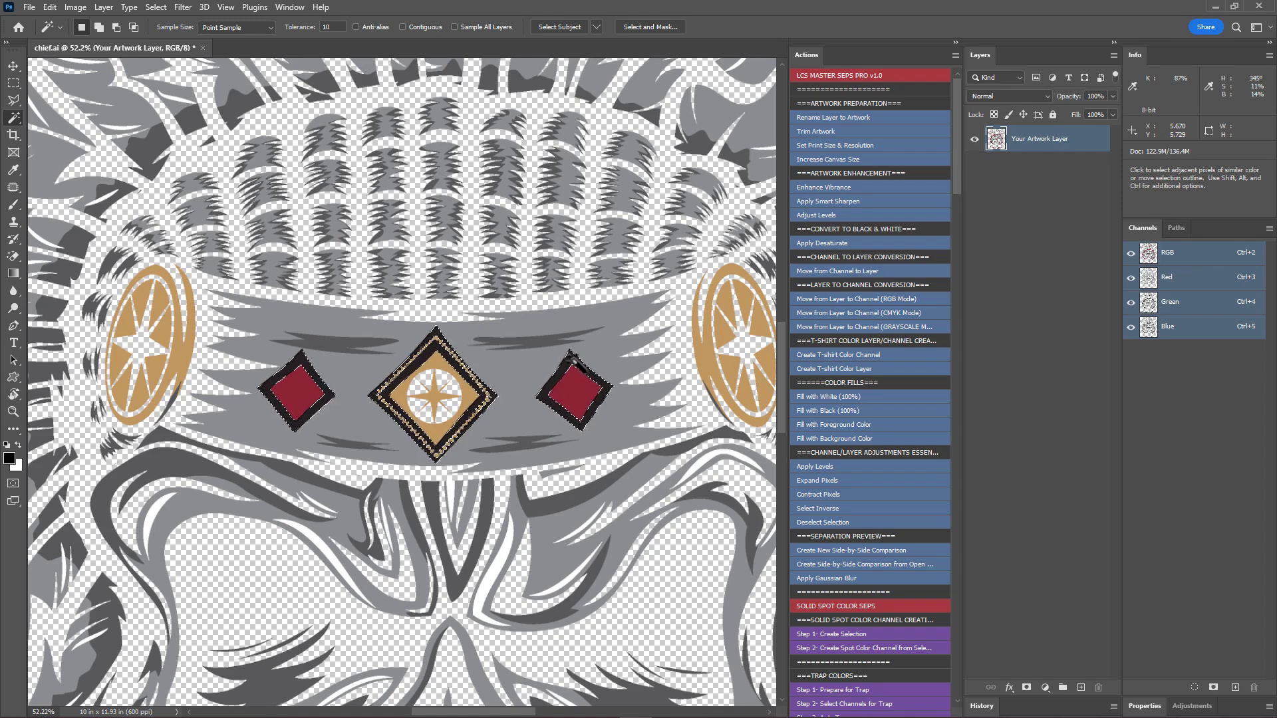
key("ctrl+BackSpace")
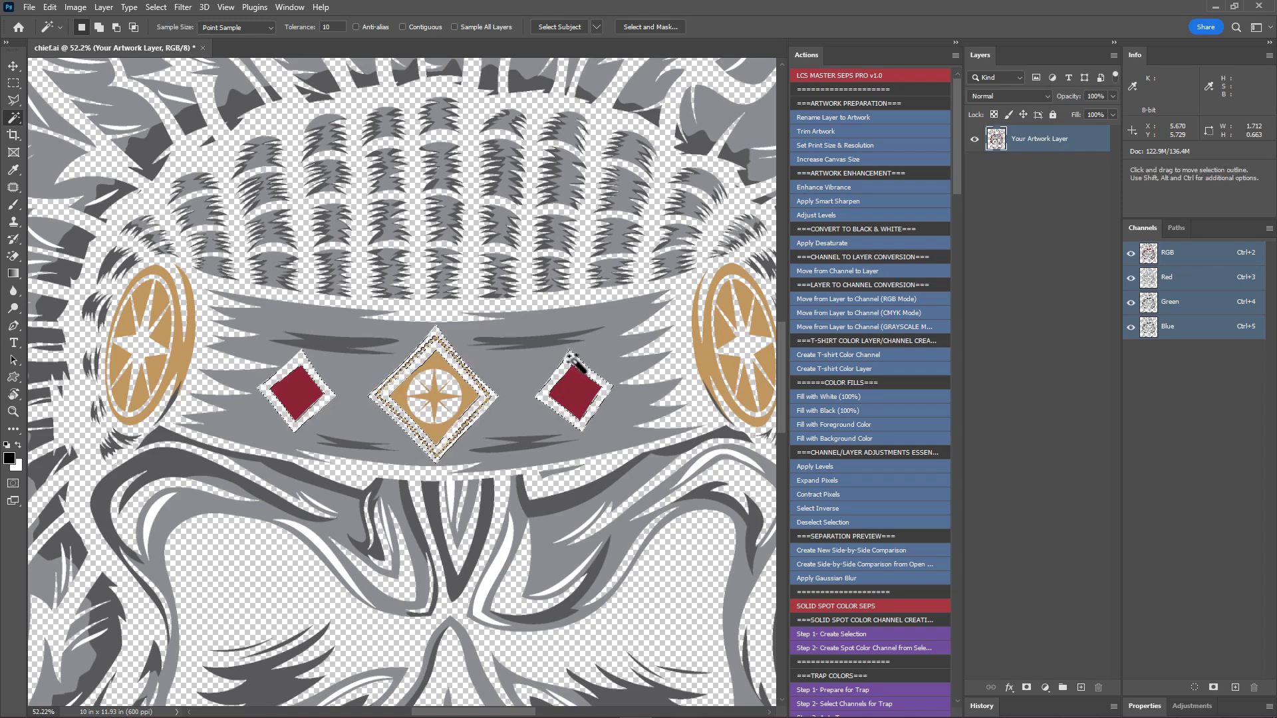
left_click(841, 521)
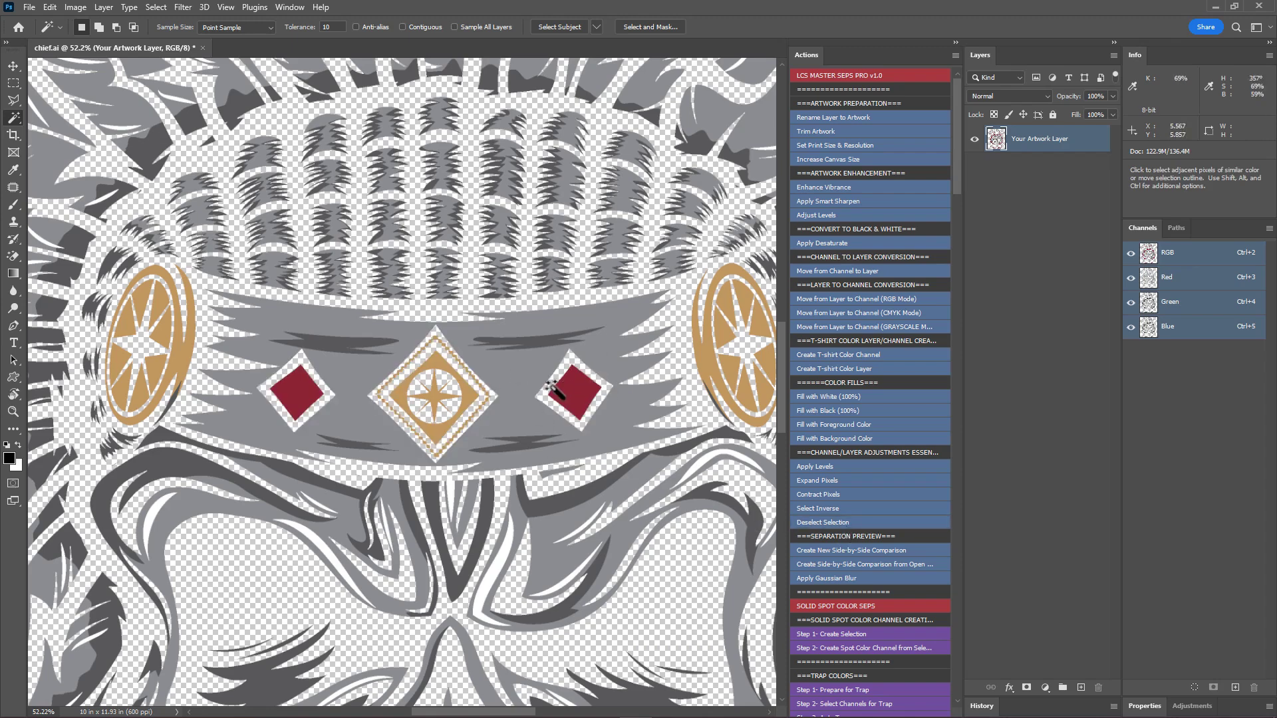
scroll(555, 390, "down", 4)
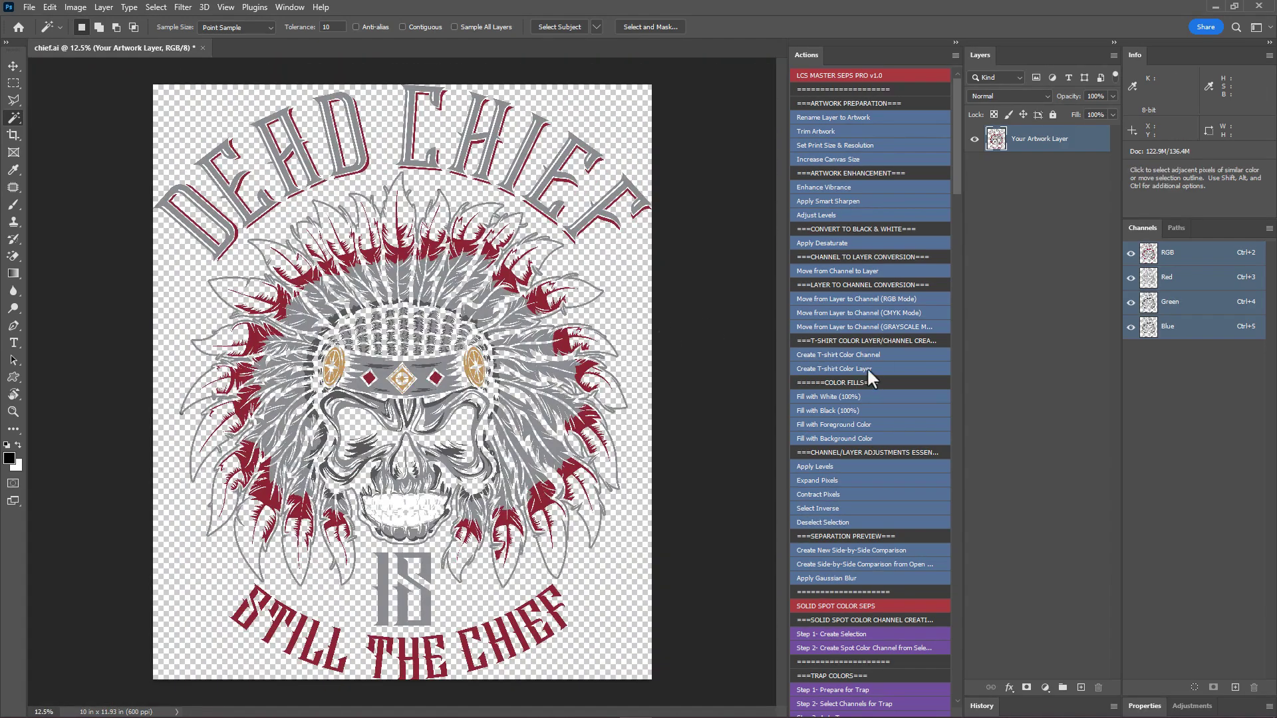
Add a black T-shirt colour layer beneath the artwork and enlarge the canvas to 10.197 × 12.127 inches.
left_click(867, 369)
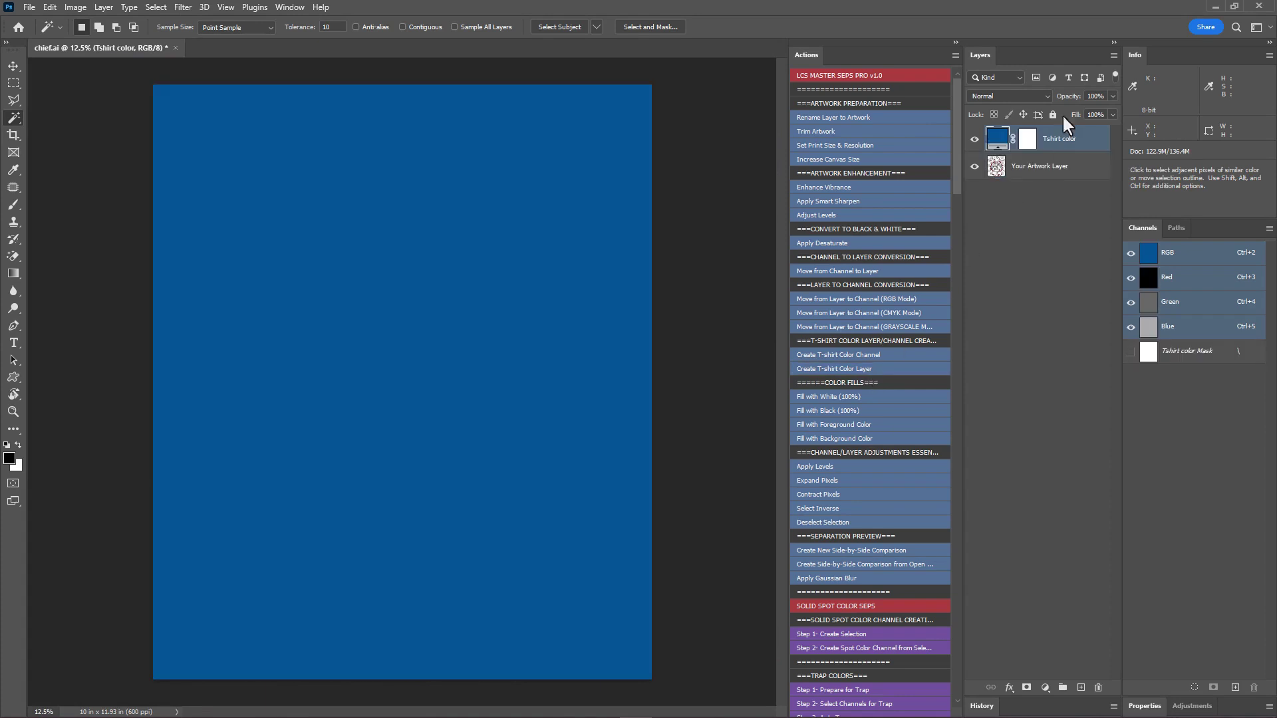
double_click(994, 145)
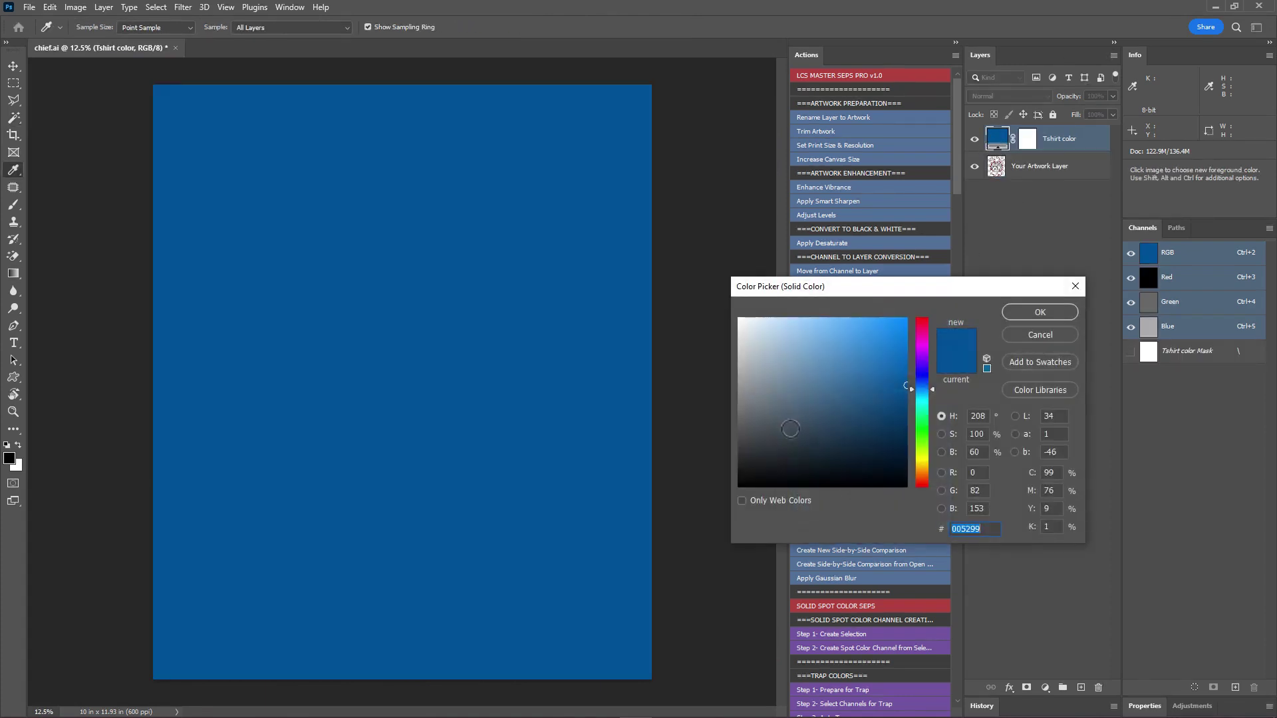
left_click_drag(789, 427, 565, 583)
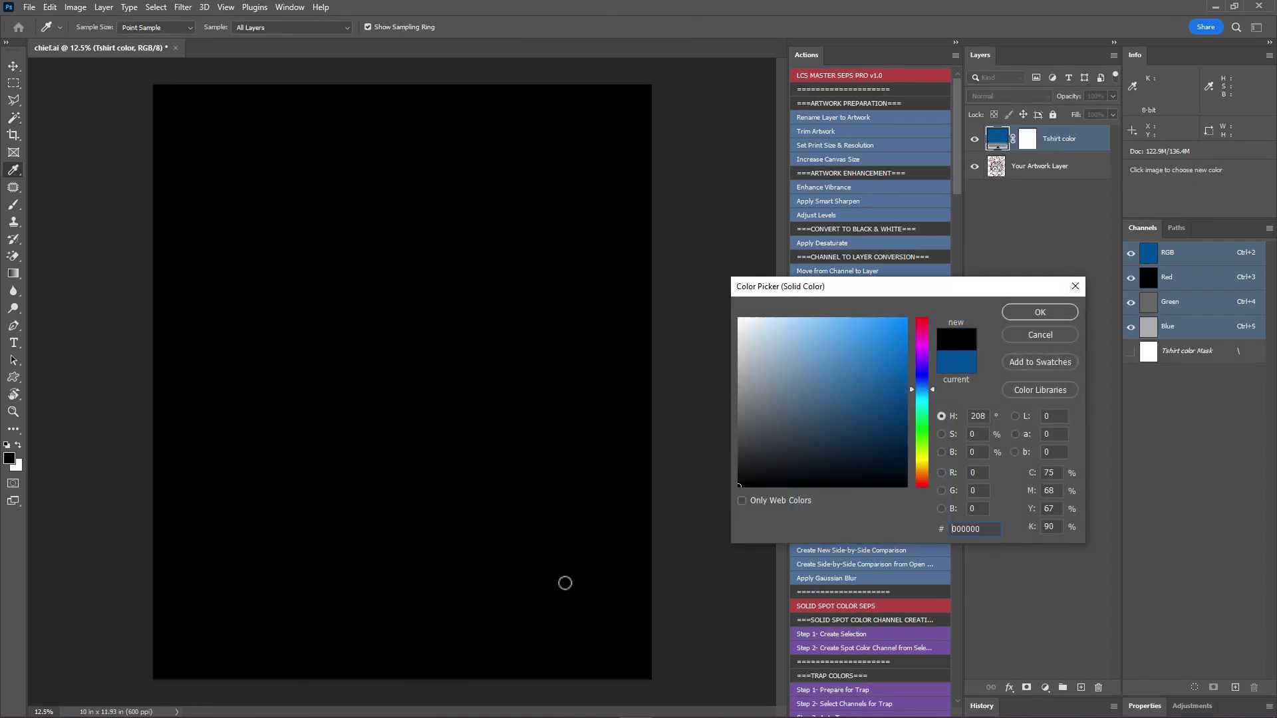
left_click(1032, 310)
left_click_drag(1070, 141, 1068, 195)
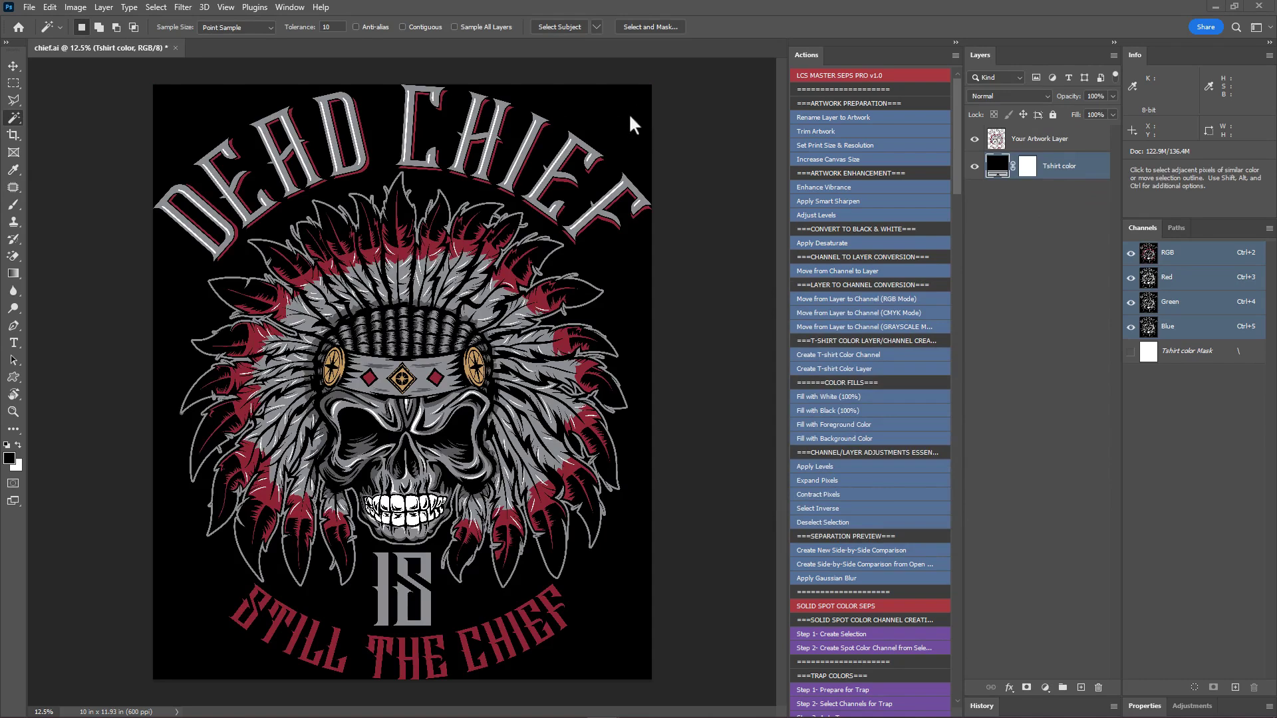
left_click(861, 157)
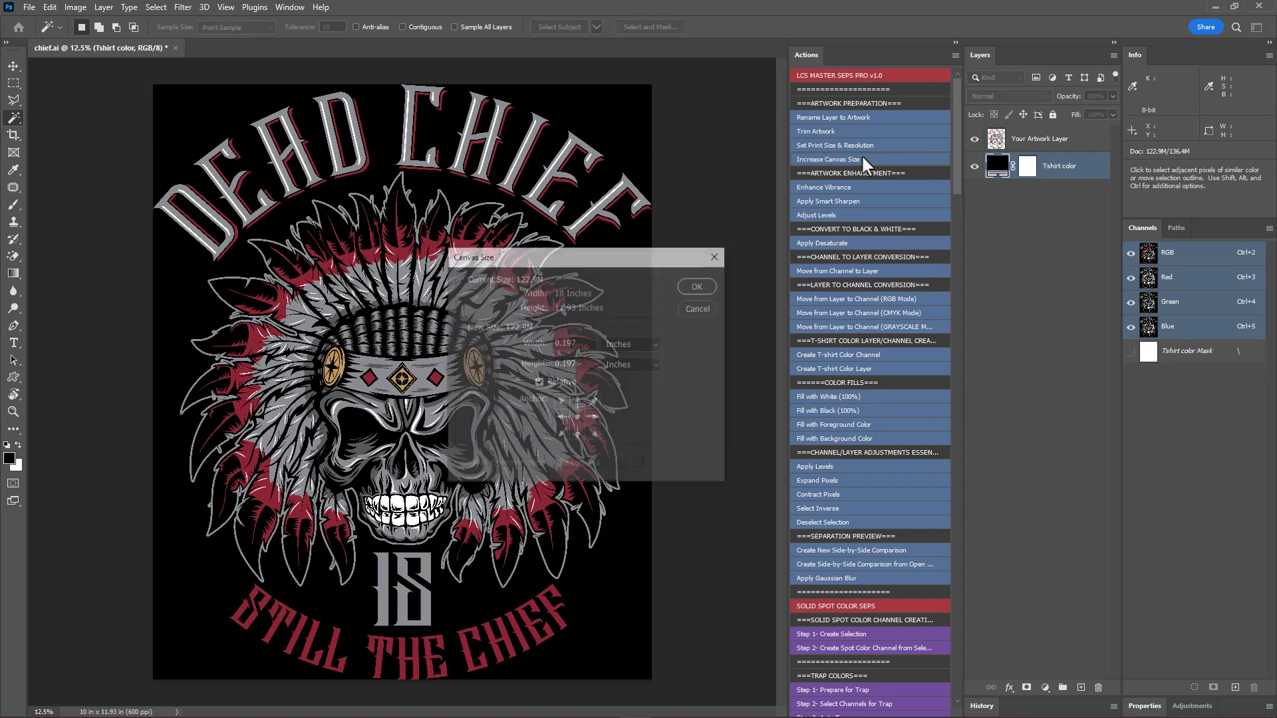
left_click(698, 286)
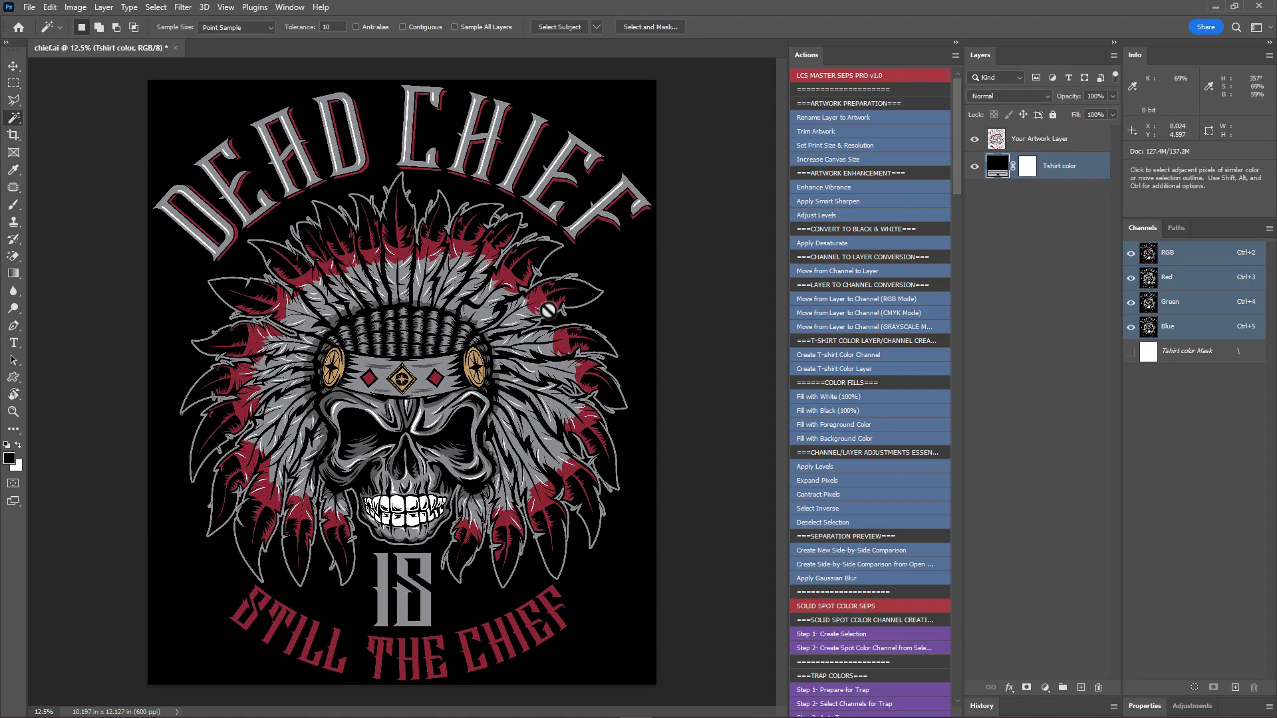
Duplicate Your Artwork Layer, move the copy below Tshirt color, and rename it backup Artwork Layer.
left_click(1048, 142)
right_click(1050, 138)
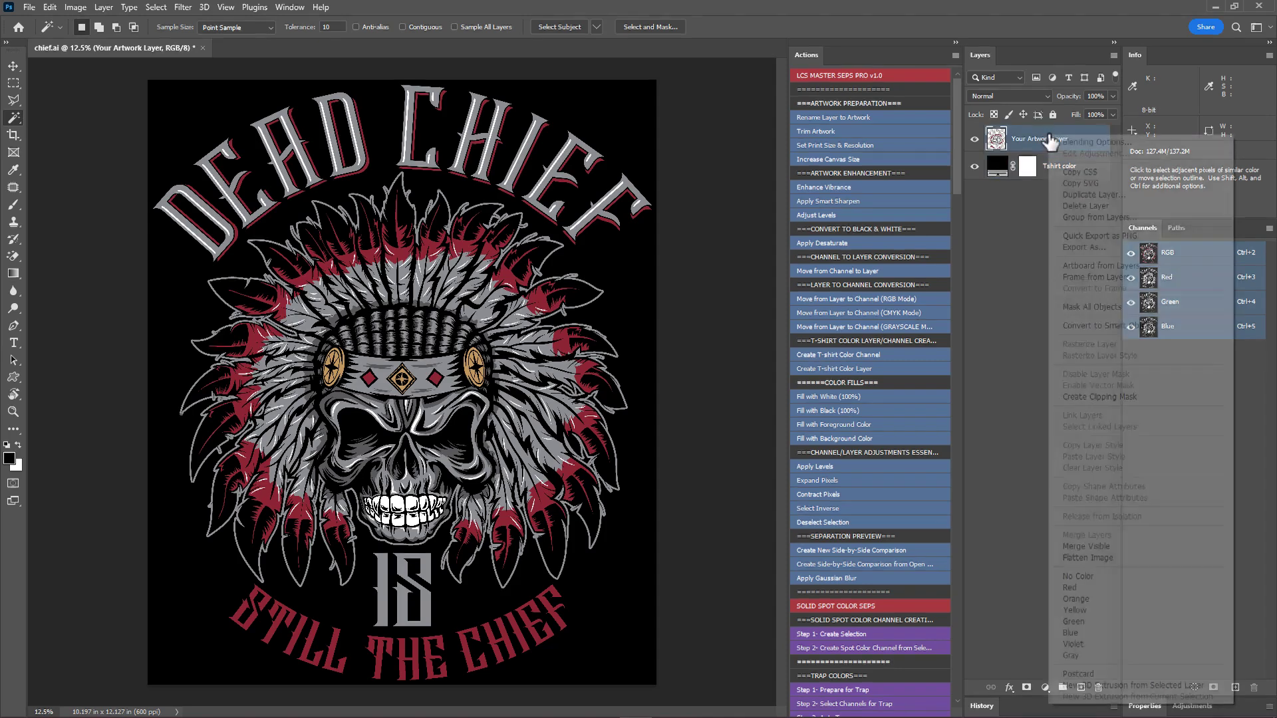
left_click(1081, 195)
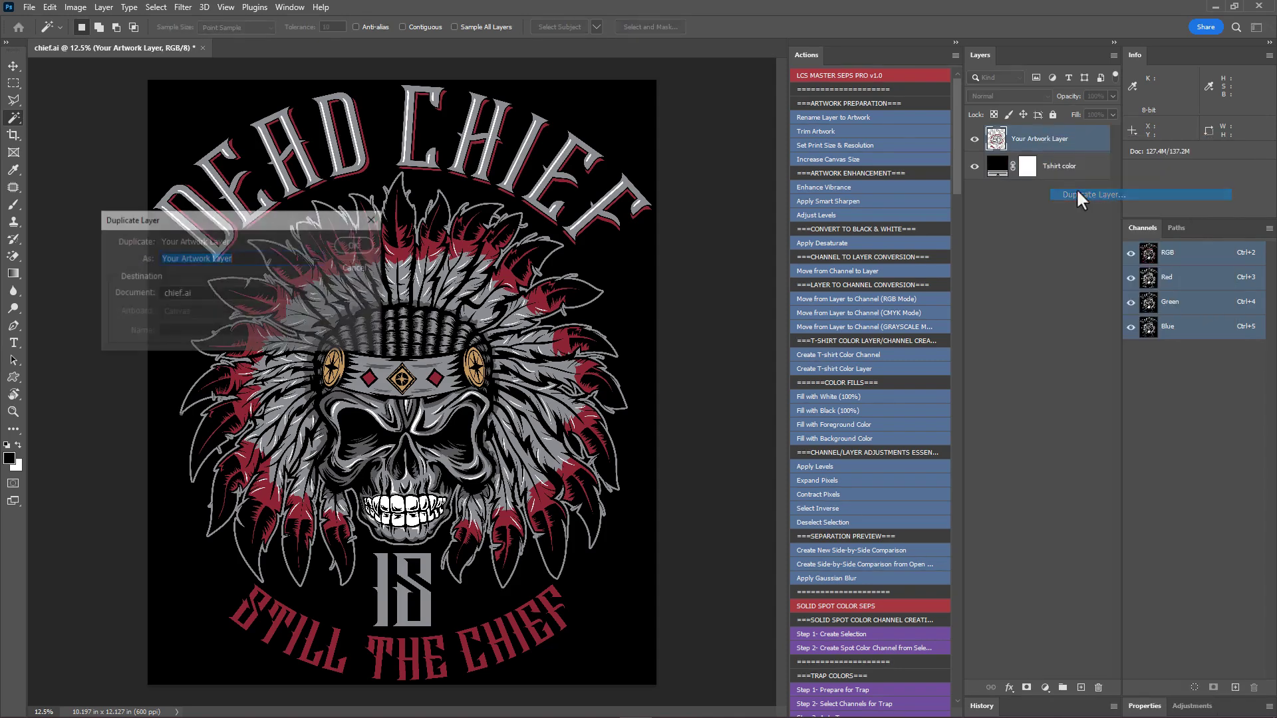
left_click(352, 250)
left_click_drag(1073, 144, 1042, 244)
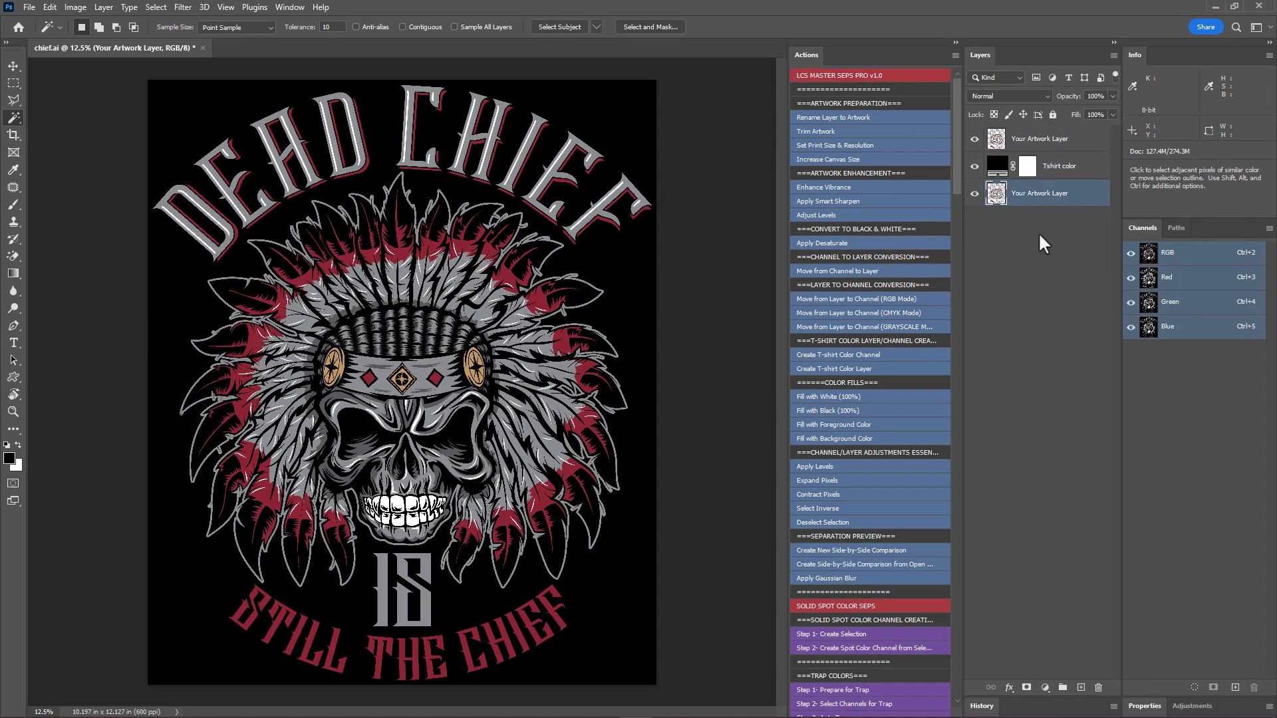
double_click(1030, 198)
type("backup Artwork Layer")
key("Return")
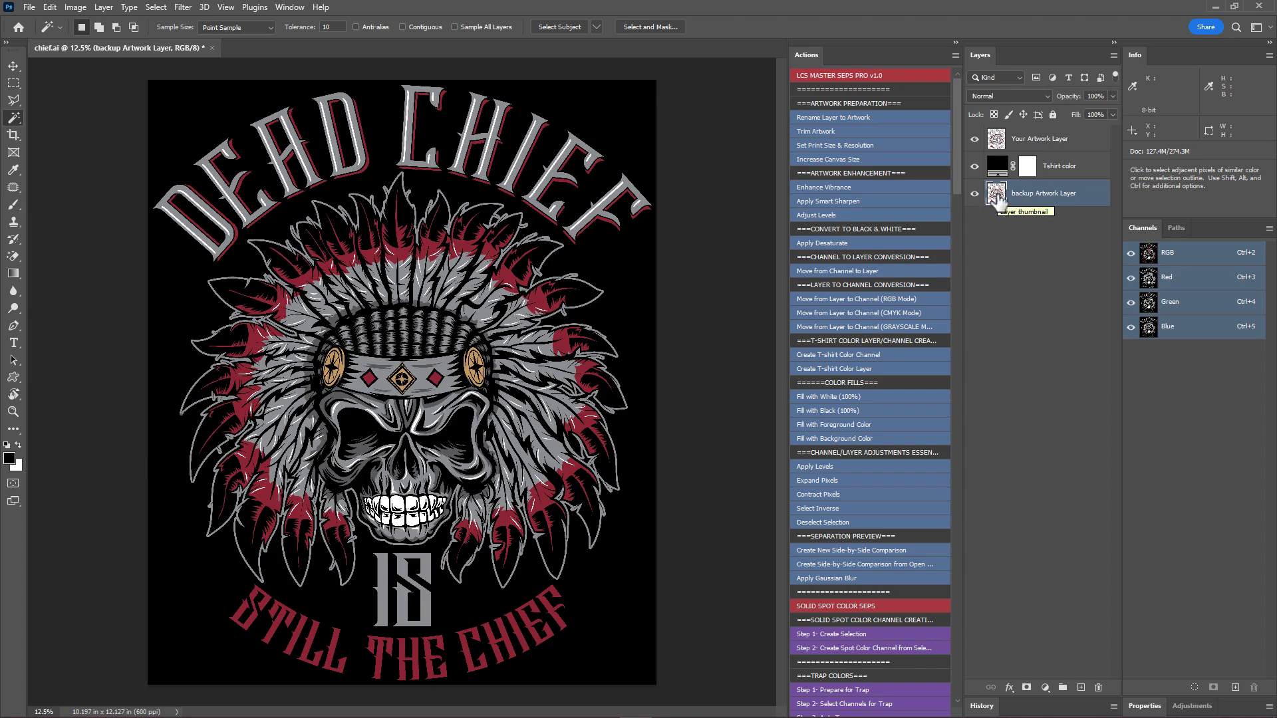
left_click(1039, 142)
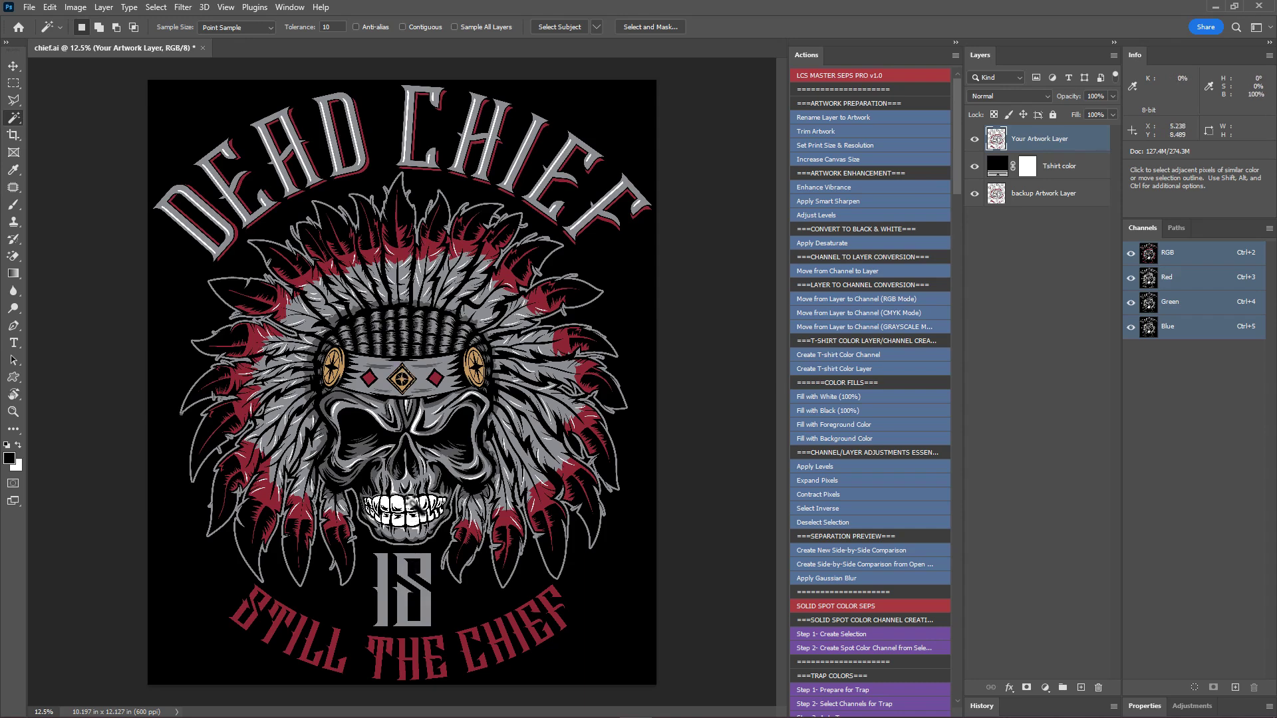
Cut the white teeth and lettering onto their own layer (Layer Via Cut) and hide it.
left_click(418, 502)
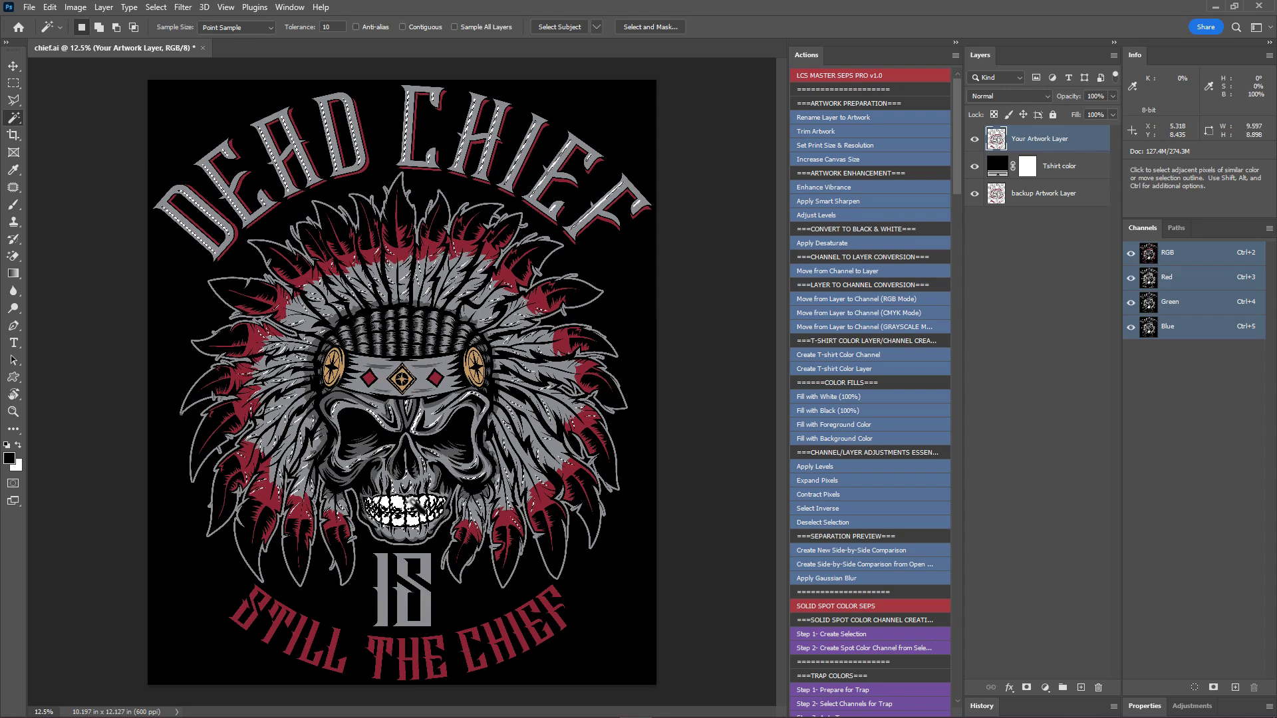
right_click(415, 500)
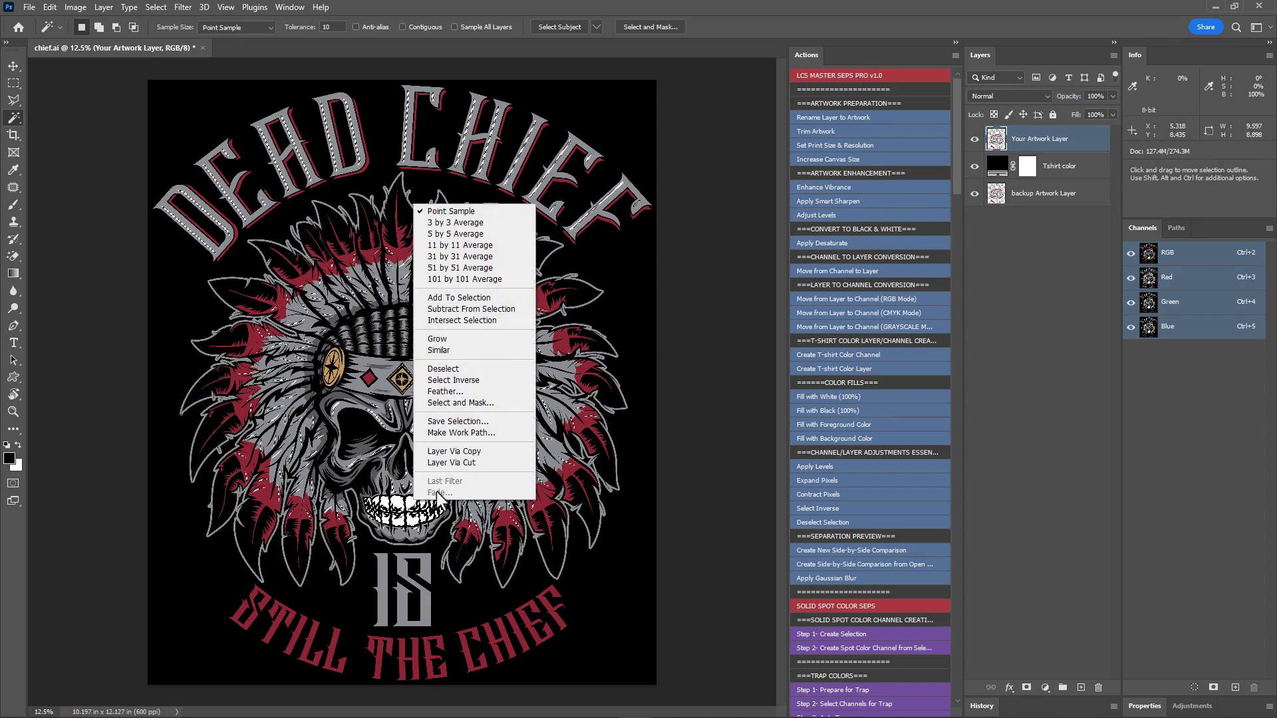
left_click(493, 466)
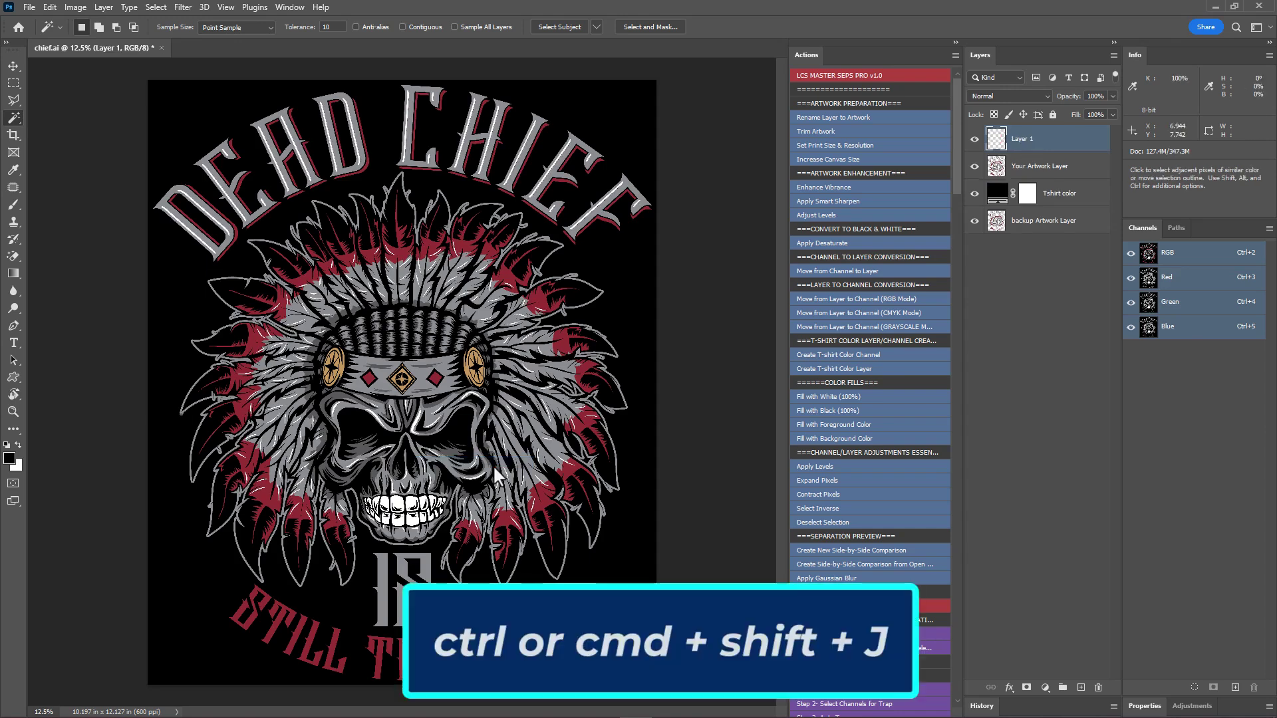
left_click(976, 139)
left_click(977, 139)
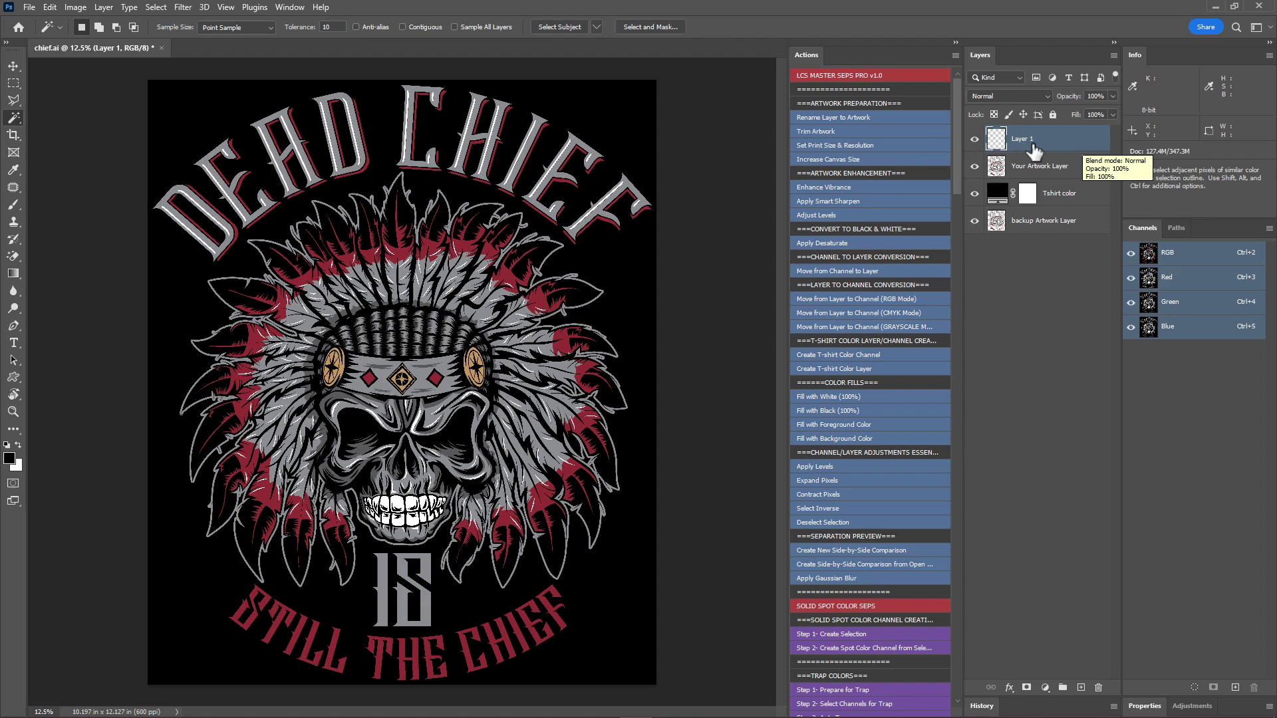
left_click(975, 139)
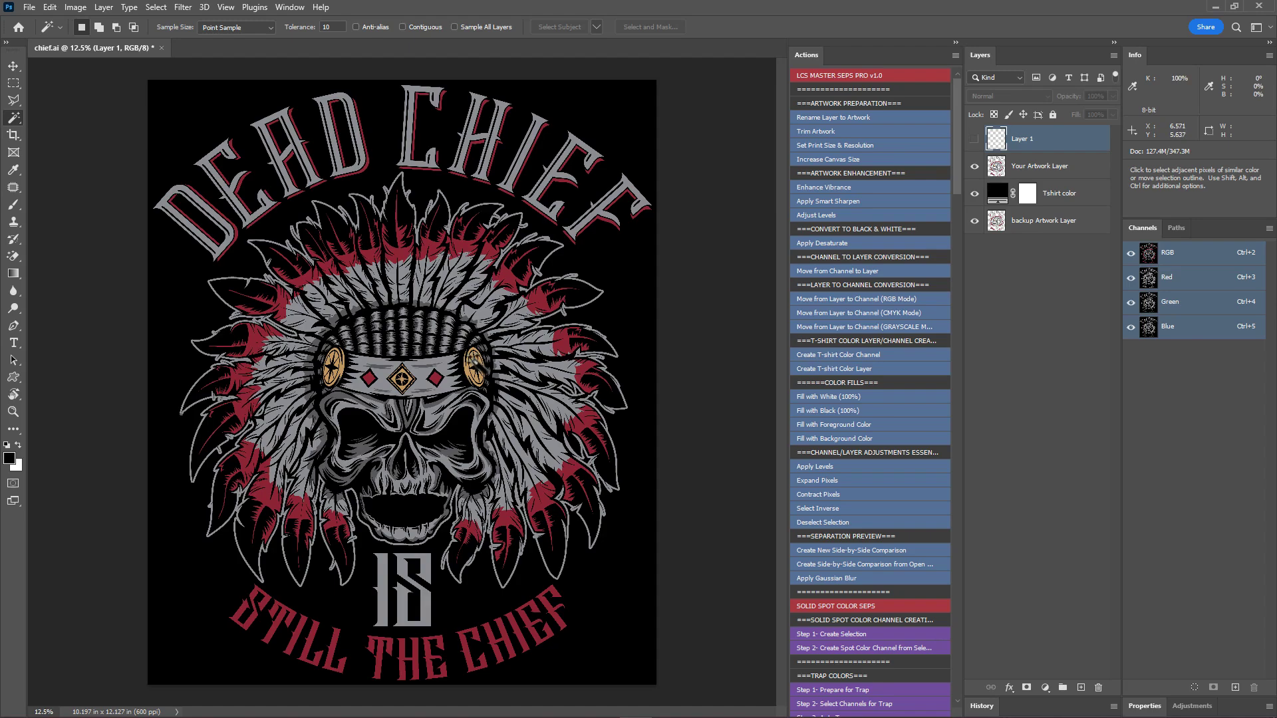
left_click(1048, 169)
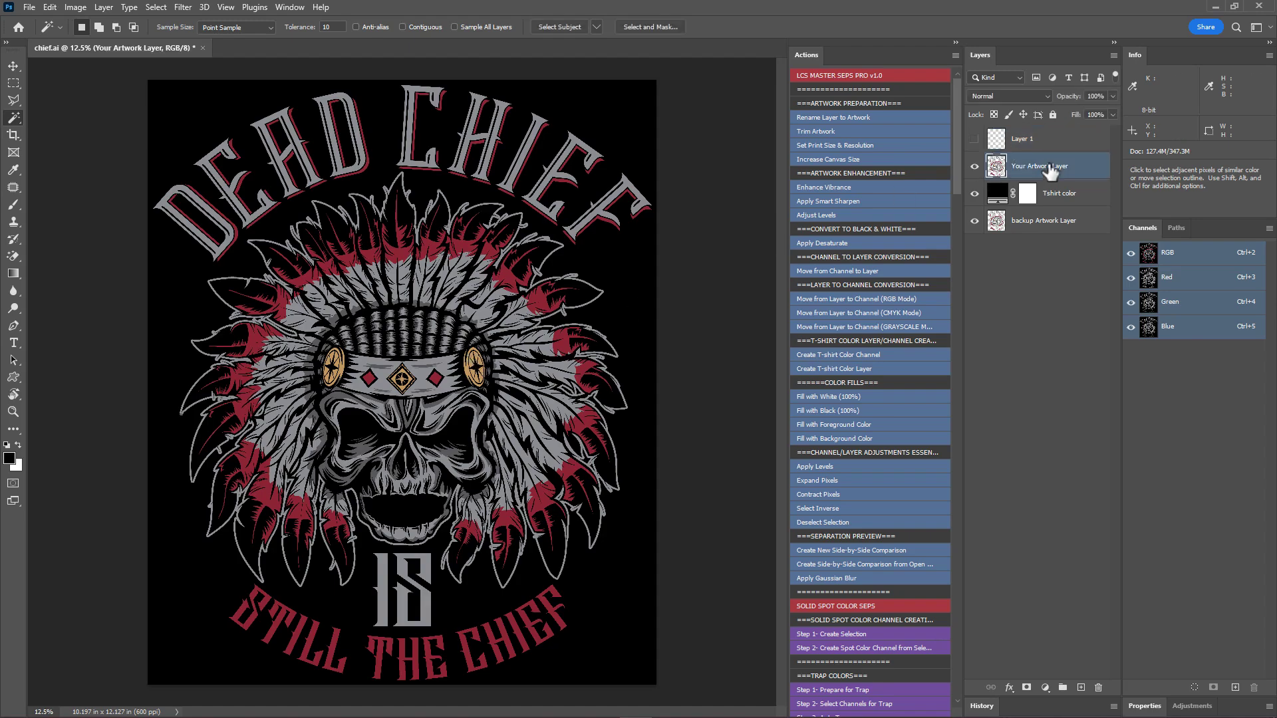
Cut the gold medallions and centre diamond onto a new layer and hide it.
scroll(457, 349, "up", 5)
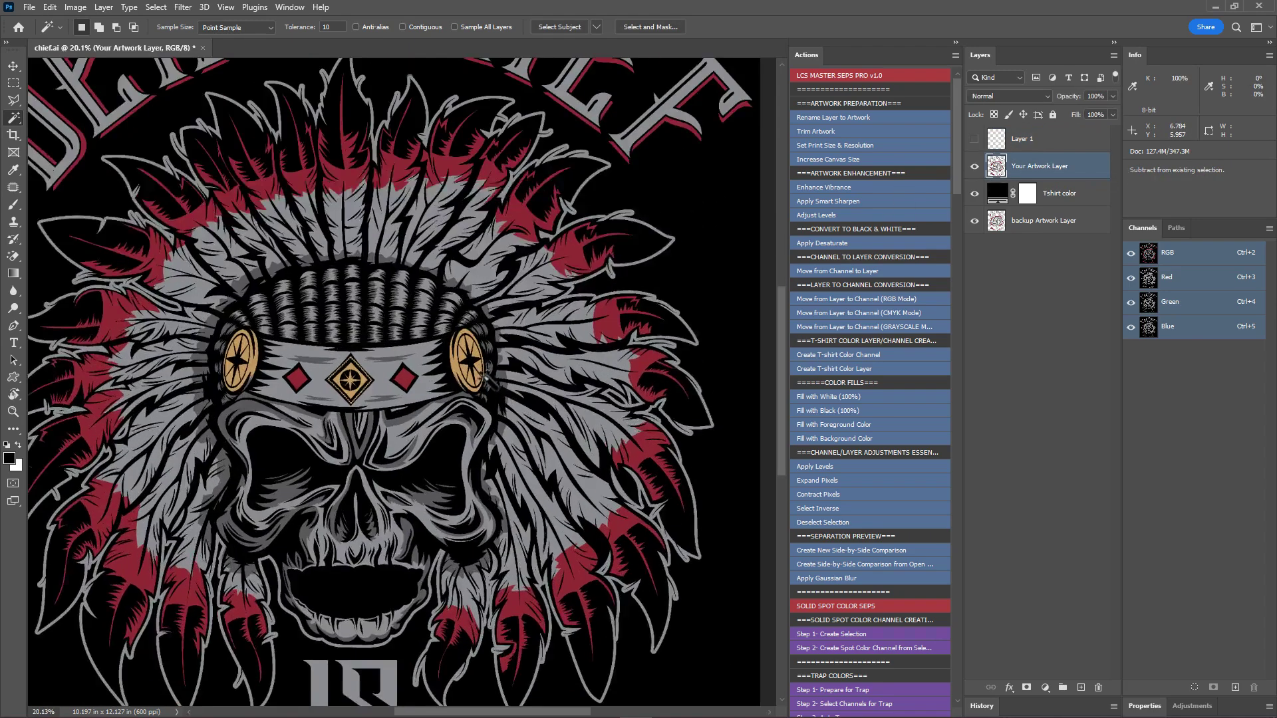
left_click(456, 332)
right_click(458, 336)
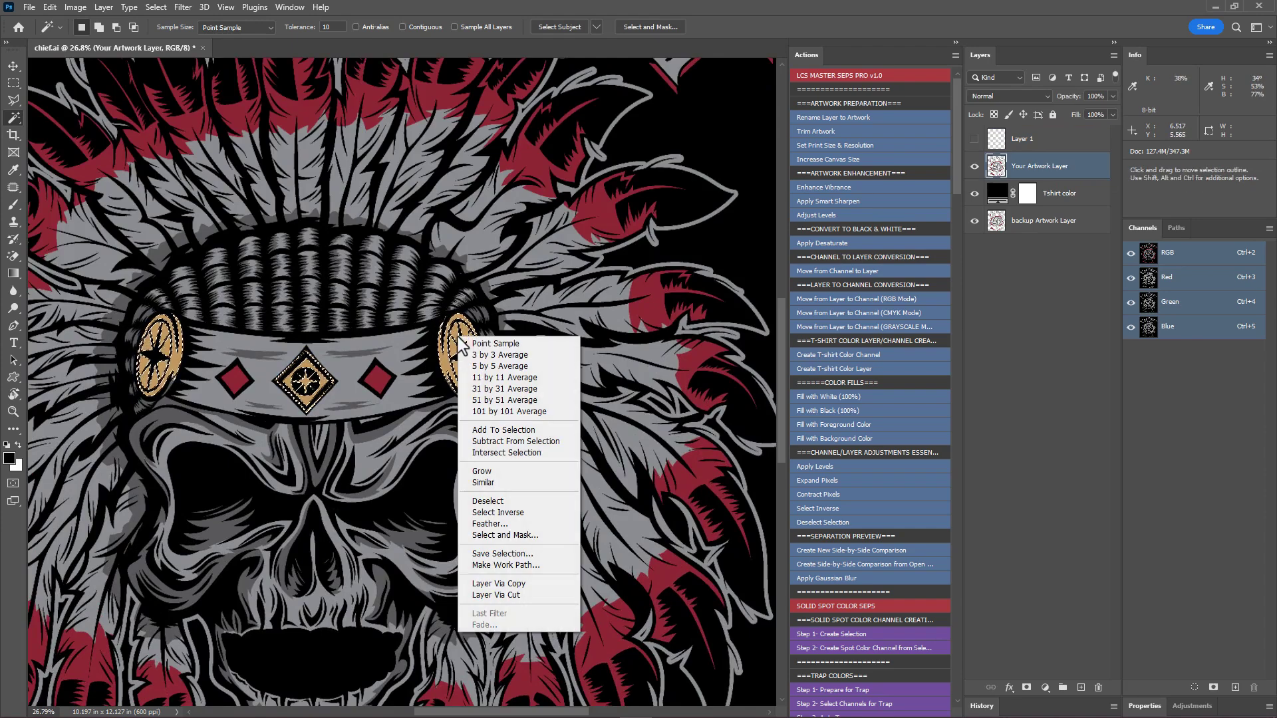
left_click(520, 594)
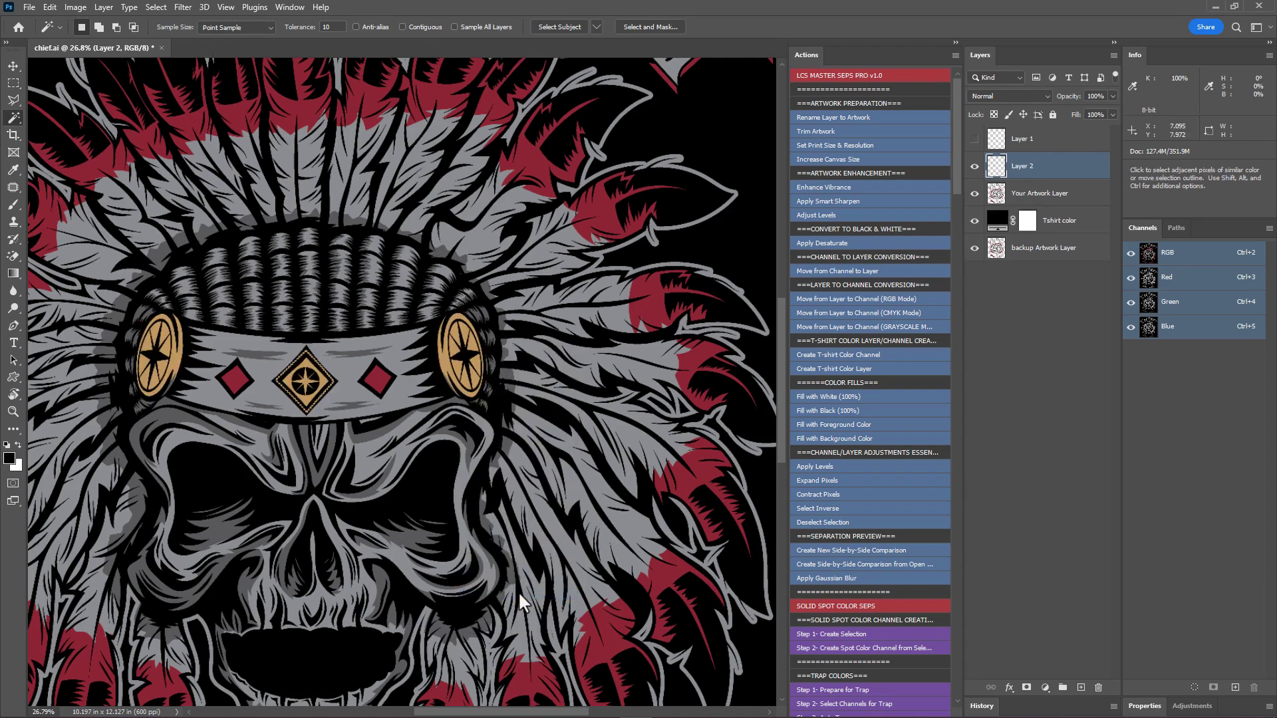
left_click(975, 167)
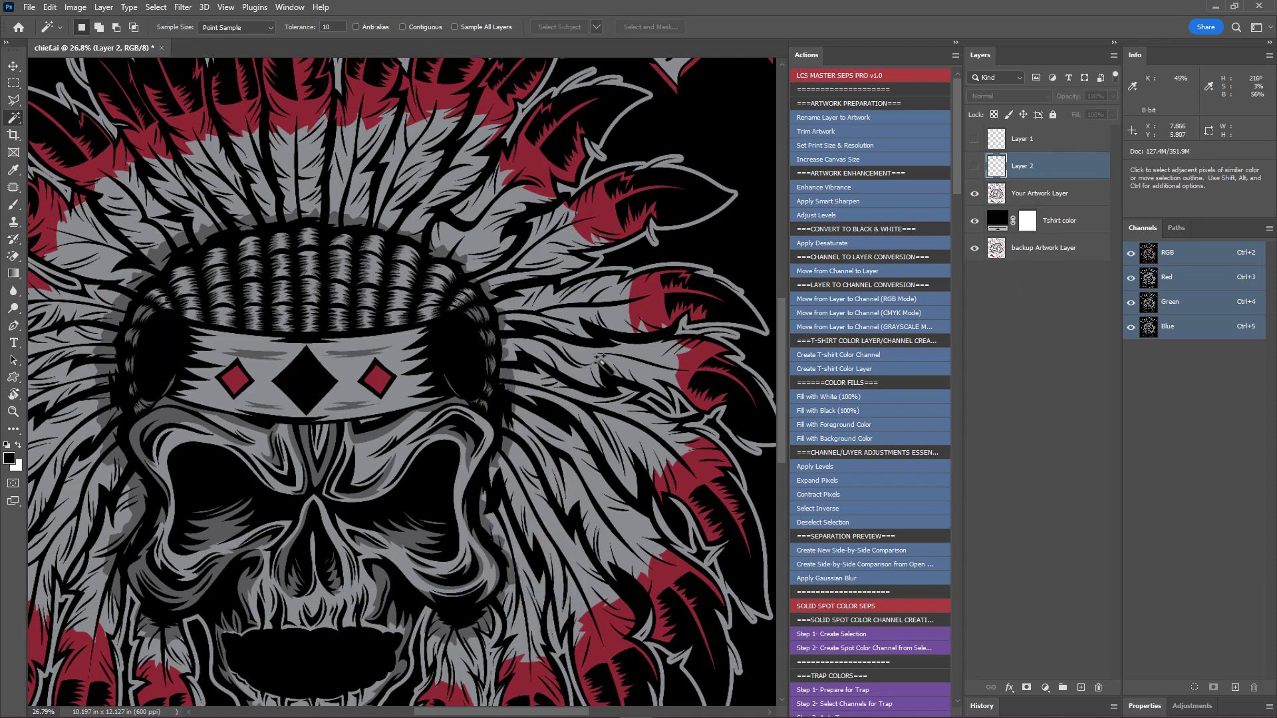
left_click(1055, 196)
Cut all the red areas onto a new layer and hide it.
left_click(377, 377)
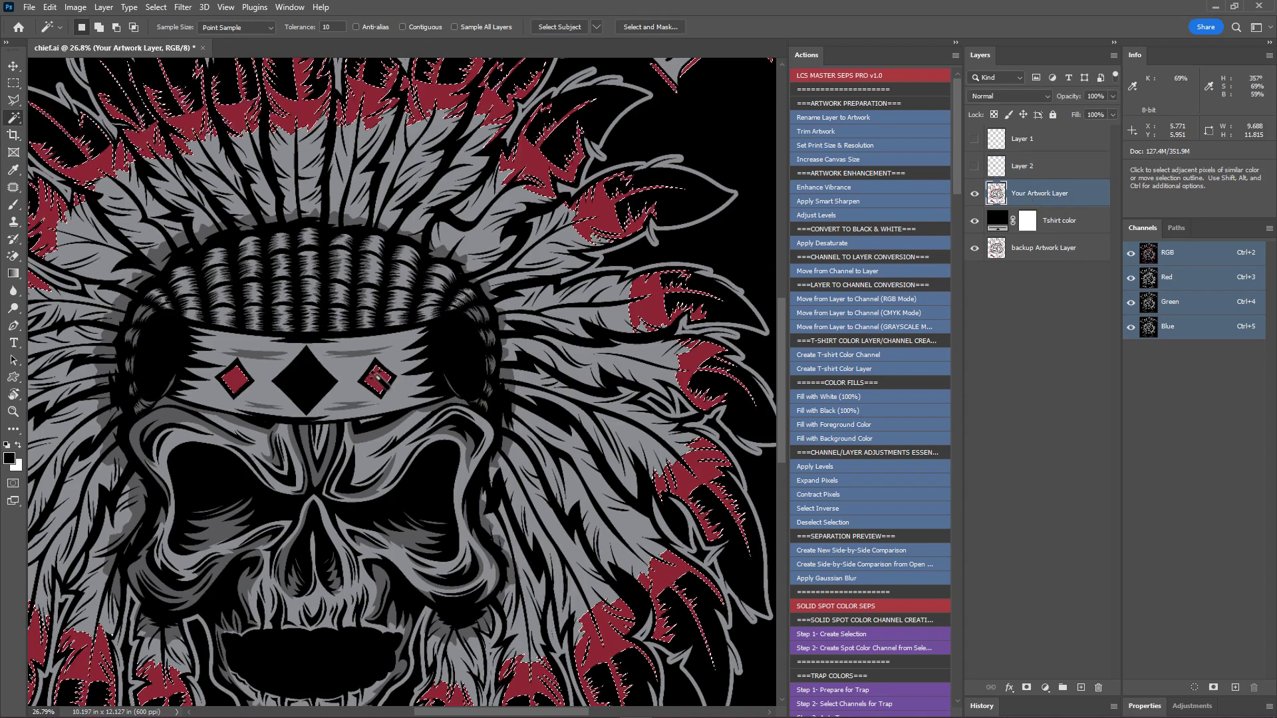
right_click(378, 378)
left_click(463, 637)
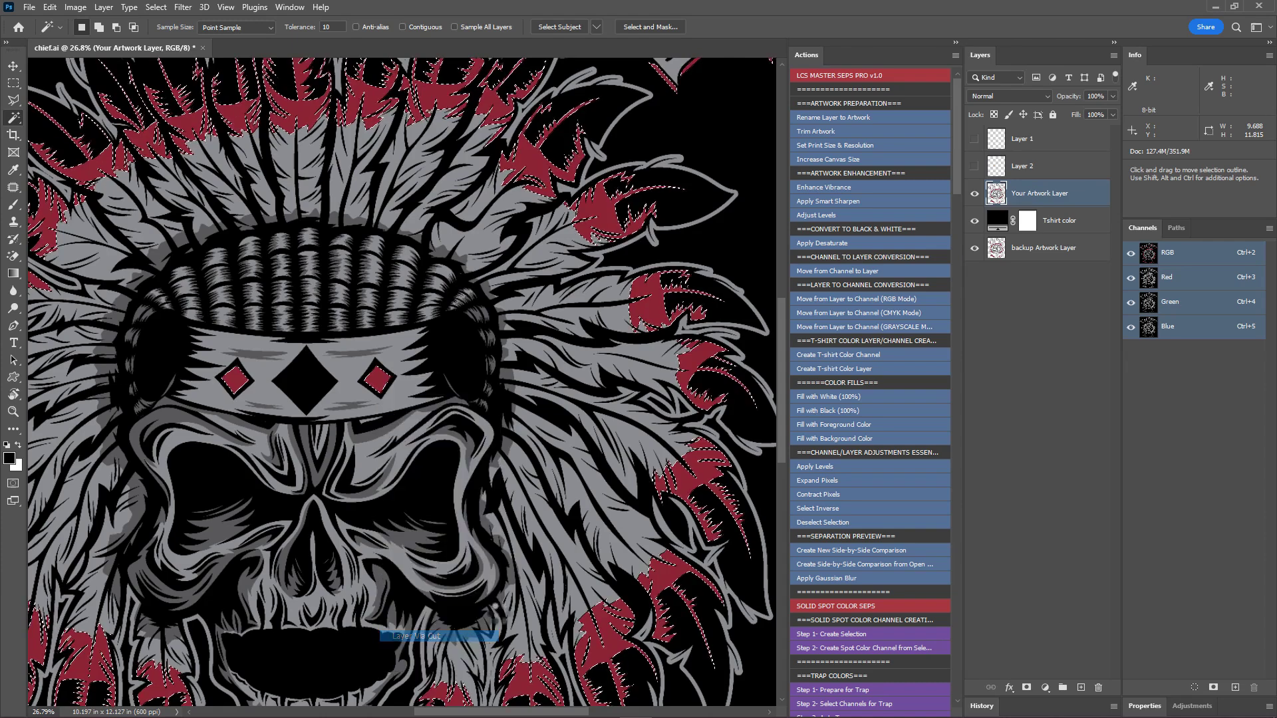
left_click(975, 194)
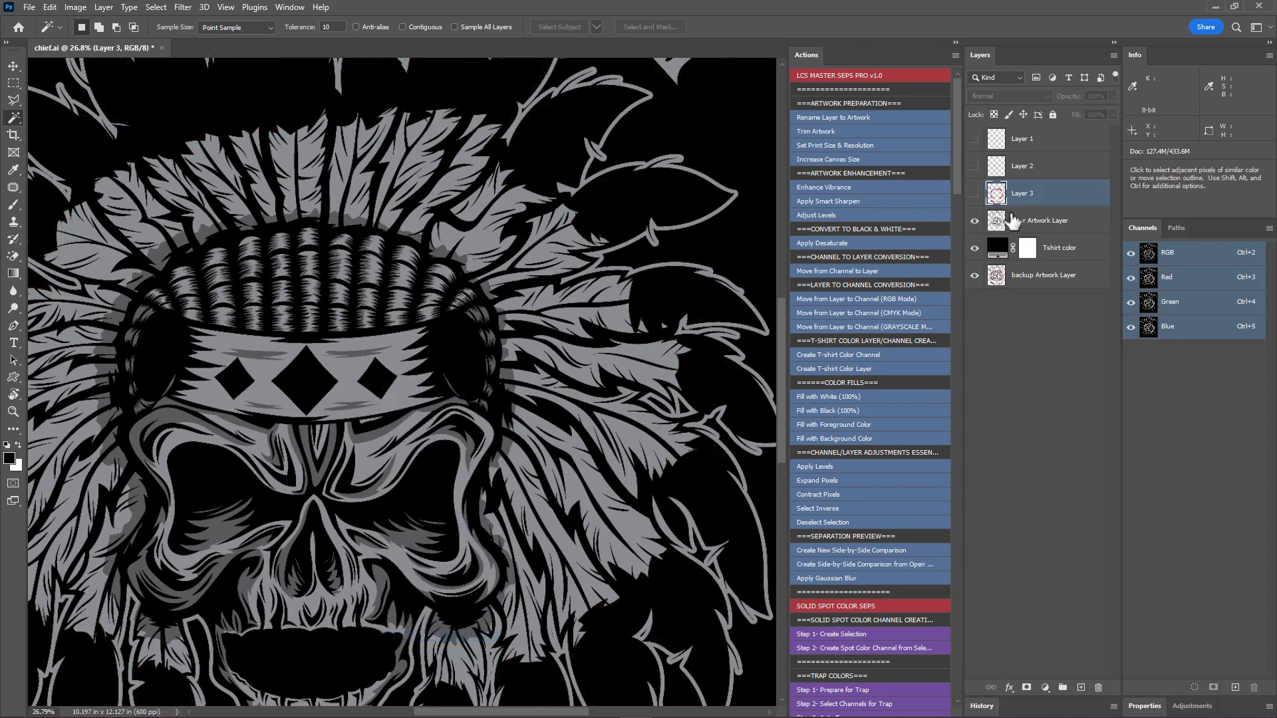
left_click(1013, 221)
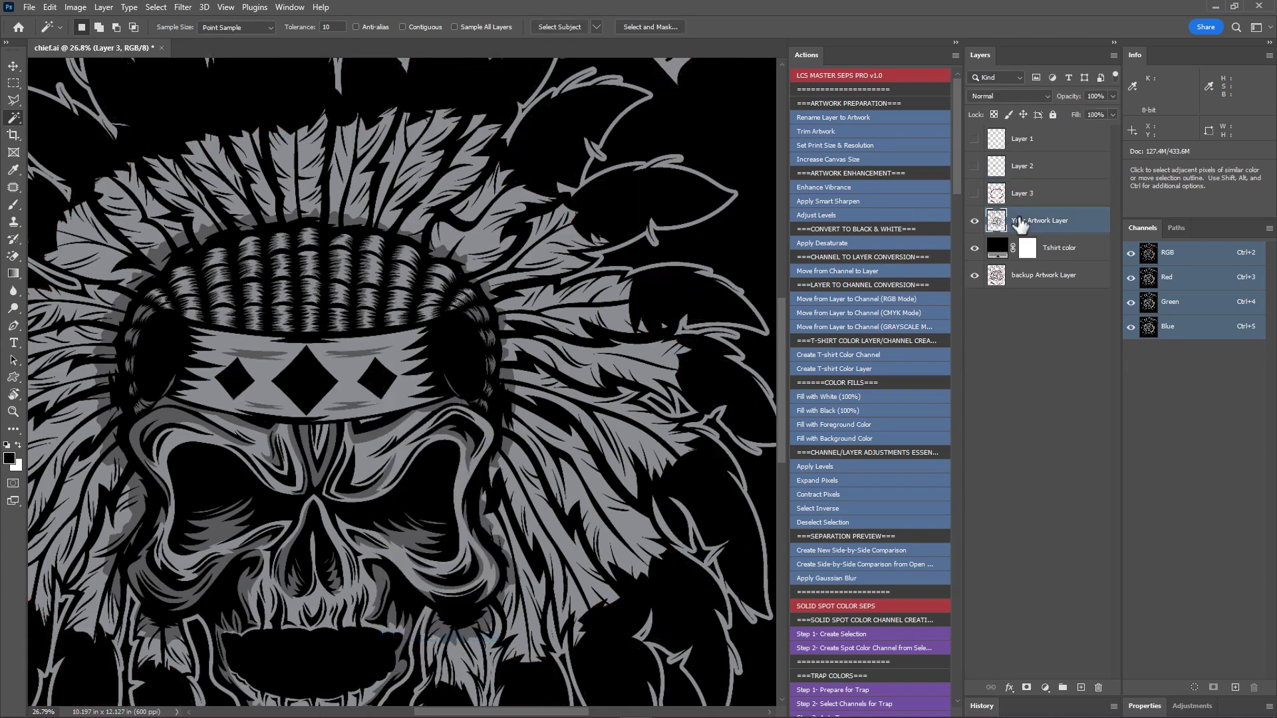
Cut the light grey areas onto a new layer and hide it.
left_click(618, 323)
right_click(617, 321)
left_click(691, 578)
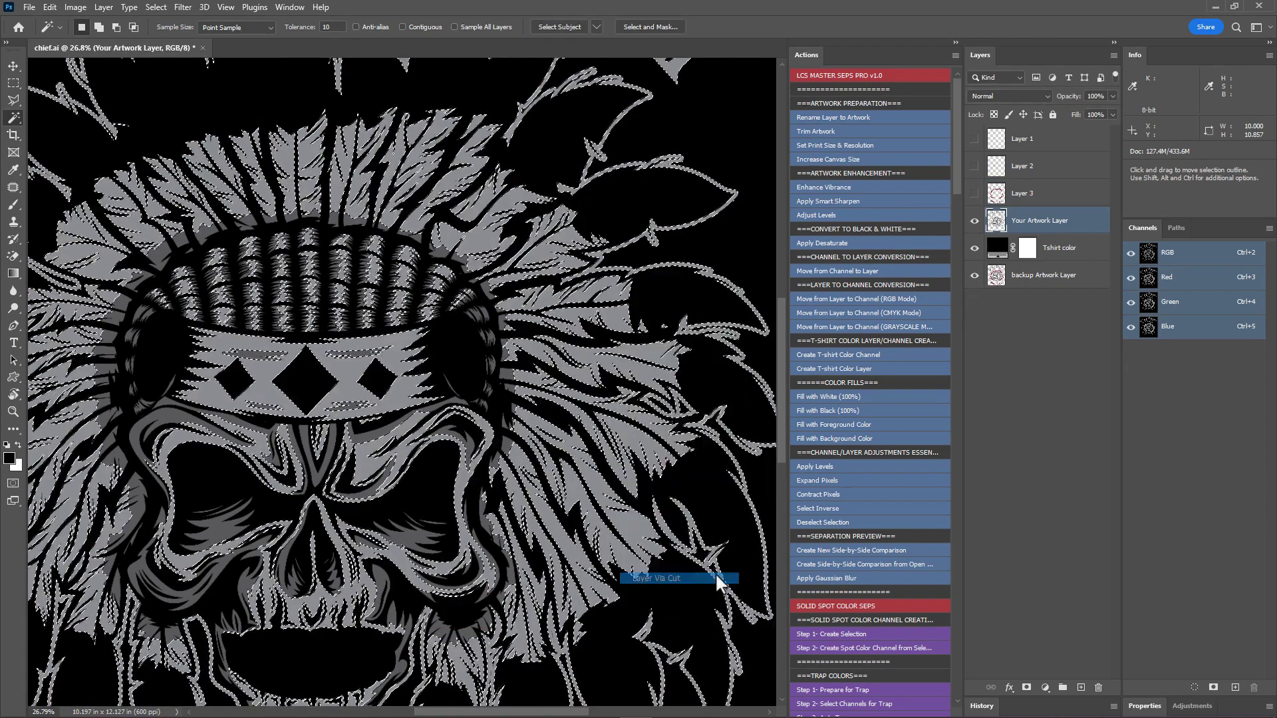
left_click(975, 222)
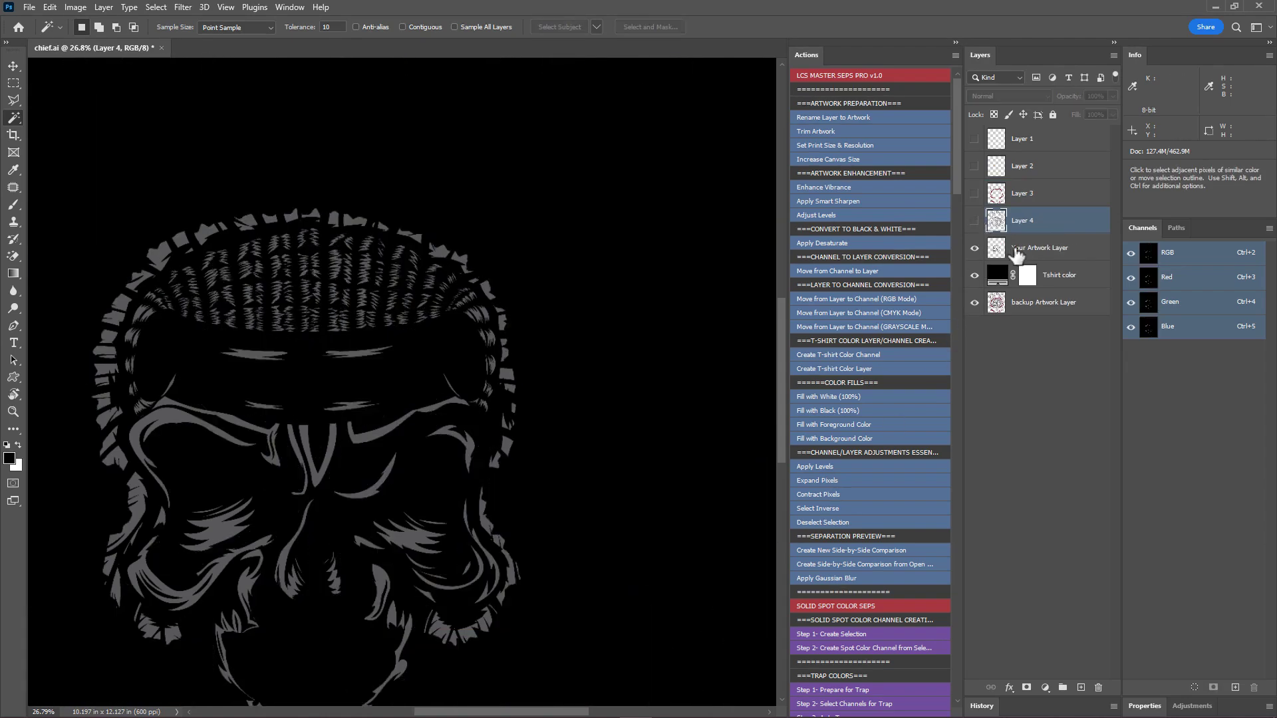
left_click(1027, 247)
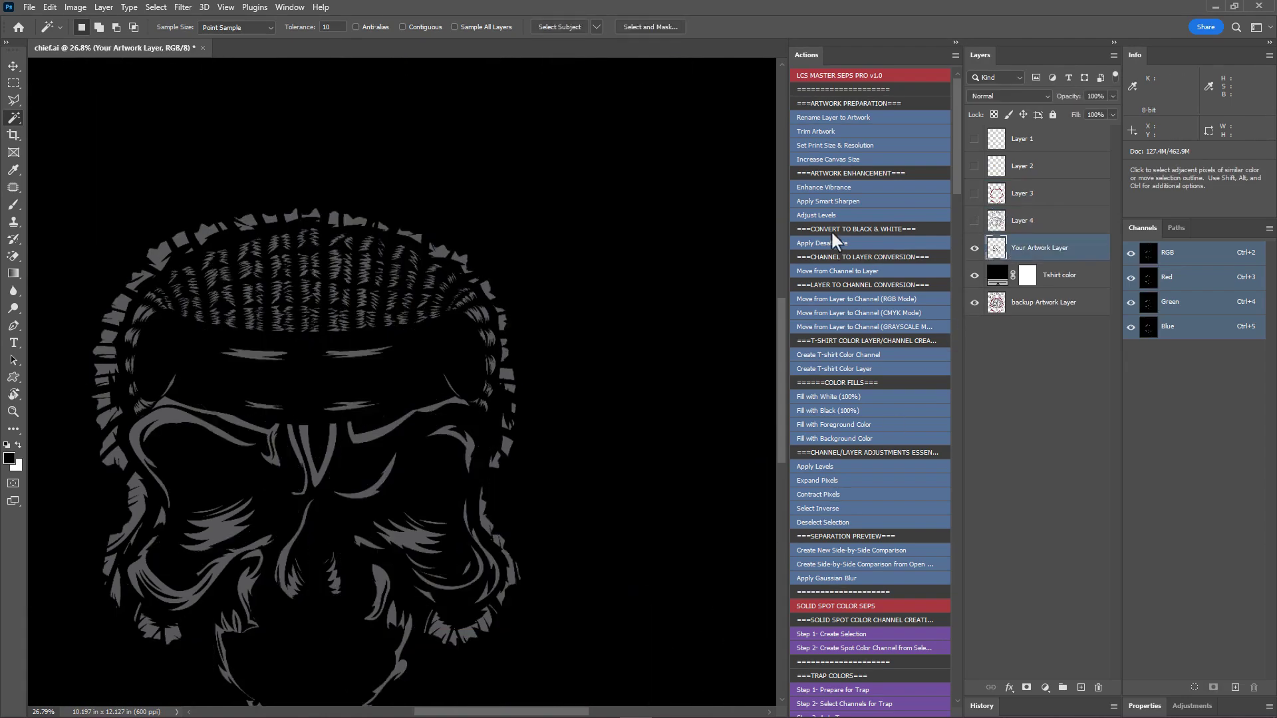
Cut the remaining dark grey areas onto a new layer and hide it.
left_click(169, 417)
right_click(171, 419)
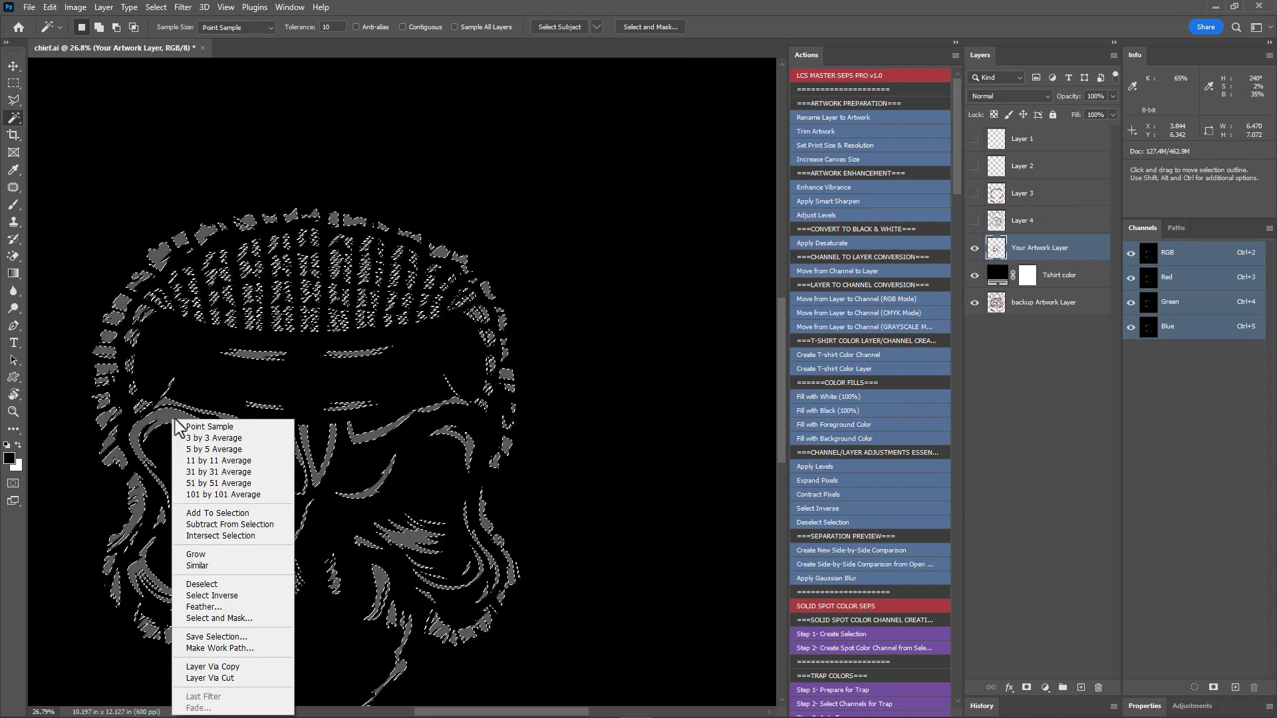
left_click(237, 679)
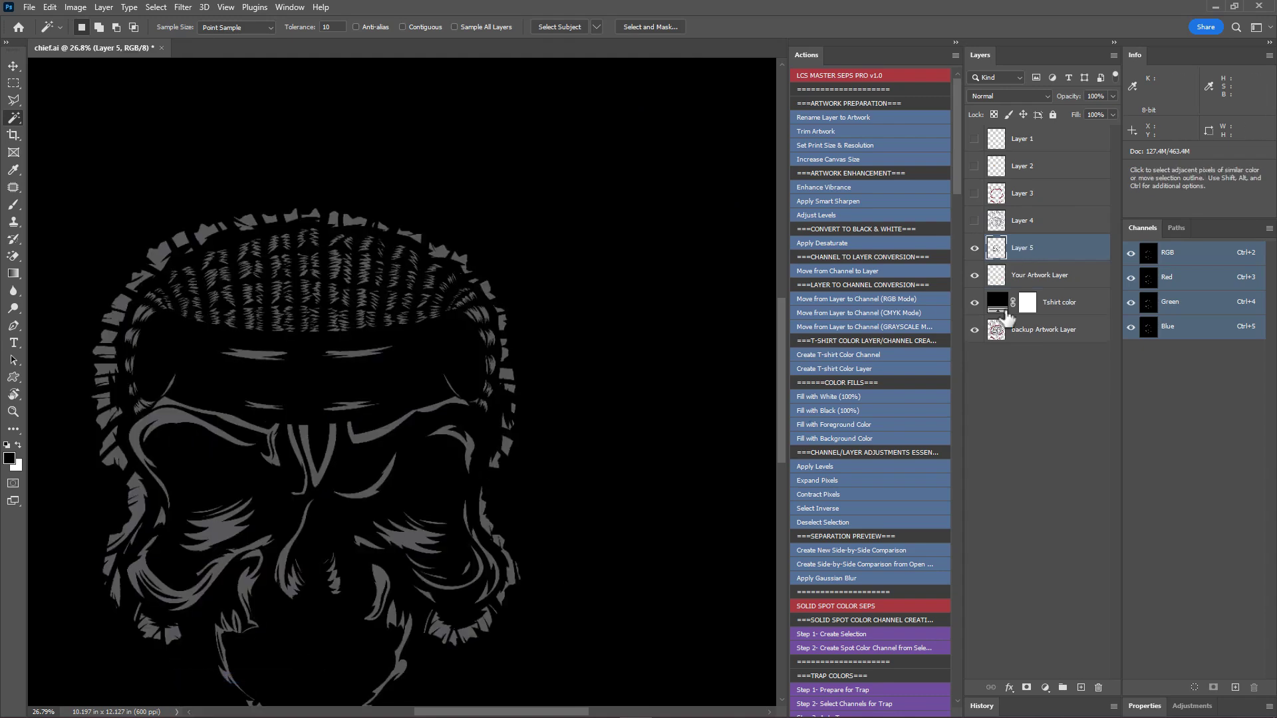
left_click(973, 249)
scroll(678, 242, "down", 2)
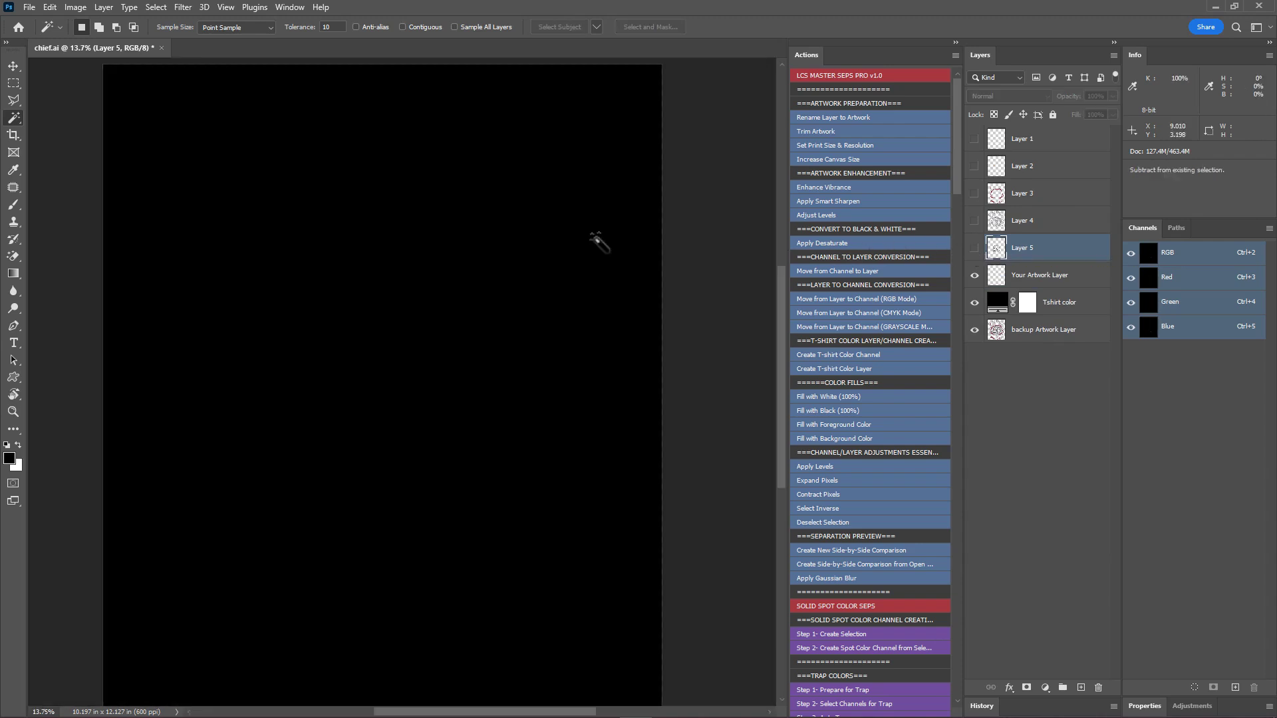
Delete the now-empty Your Artwork Layer.
left_click(1041, 280)
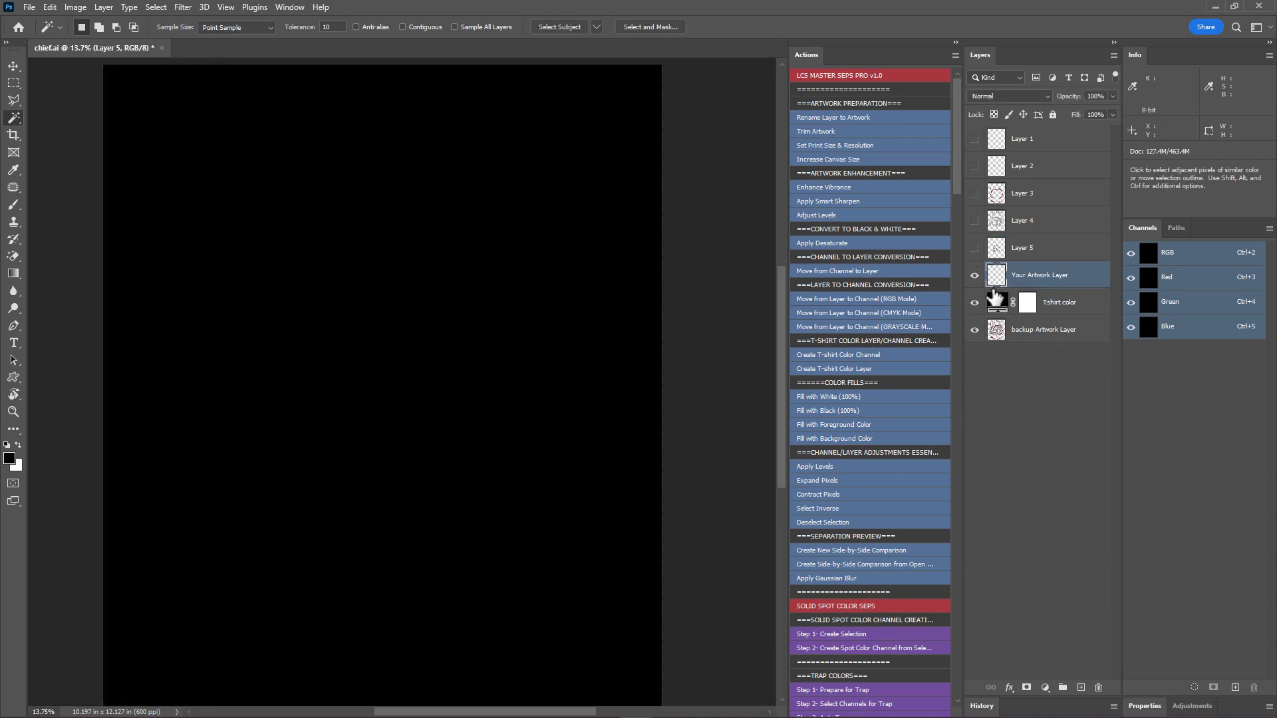
left_click(1098, 687)
left_click(576, 275)
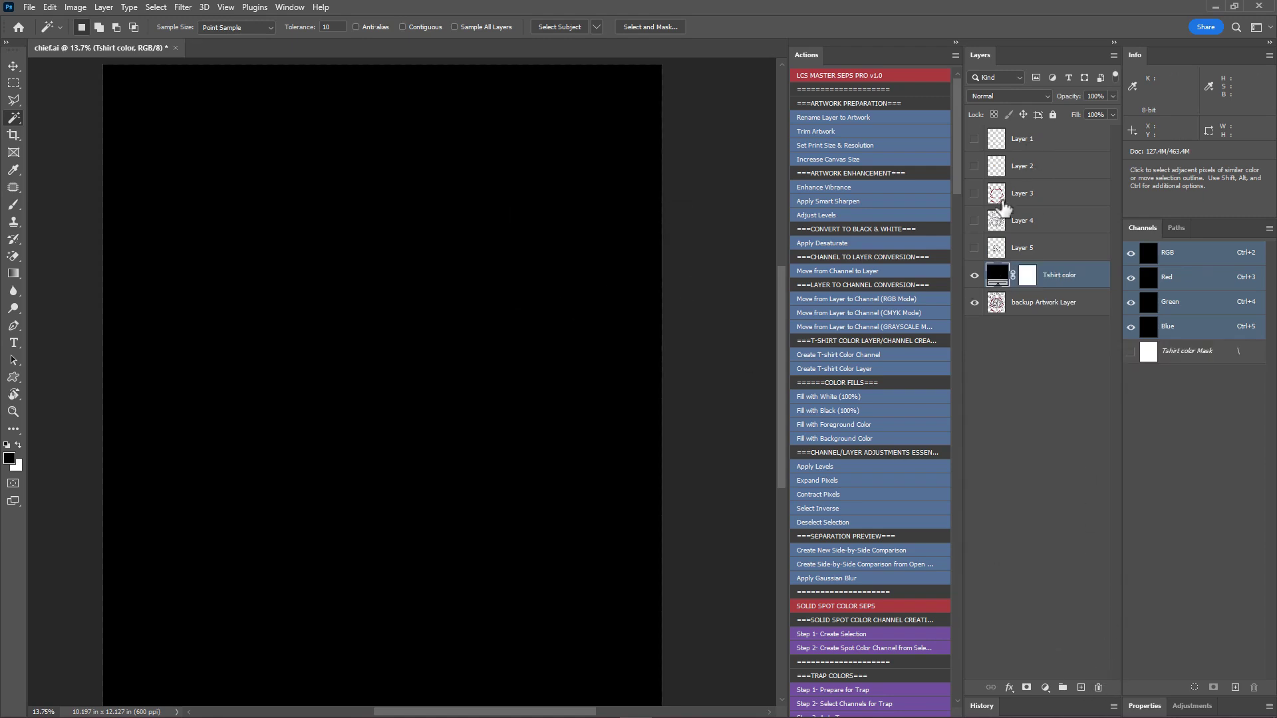
Show Layer 5 and Layer 4 and name them dark gray and light gray.
left_click(975, 248)
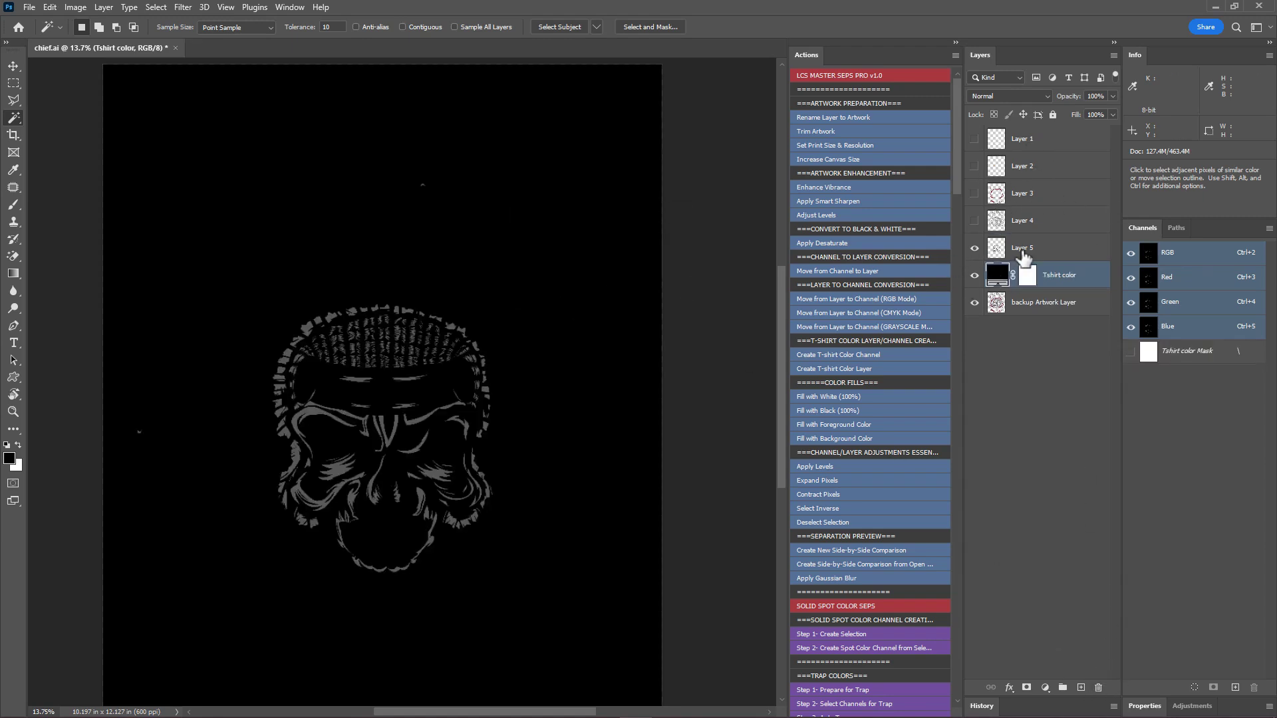
double_click(1023, 248)
type("dark gray")
key("Return")
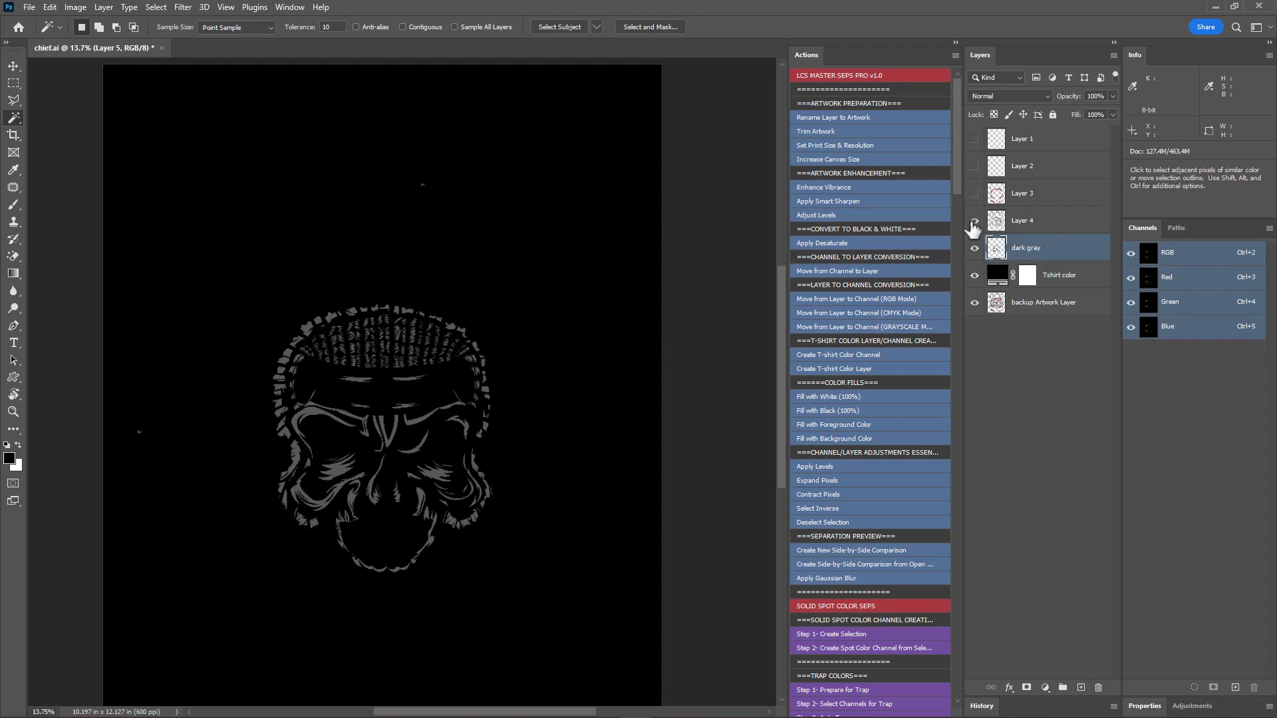
left_click(975, 220)
double_click(1023, 220)
key("Return")
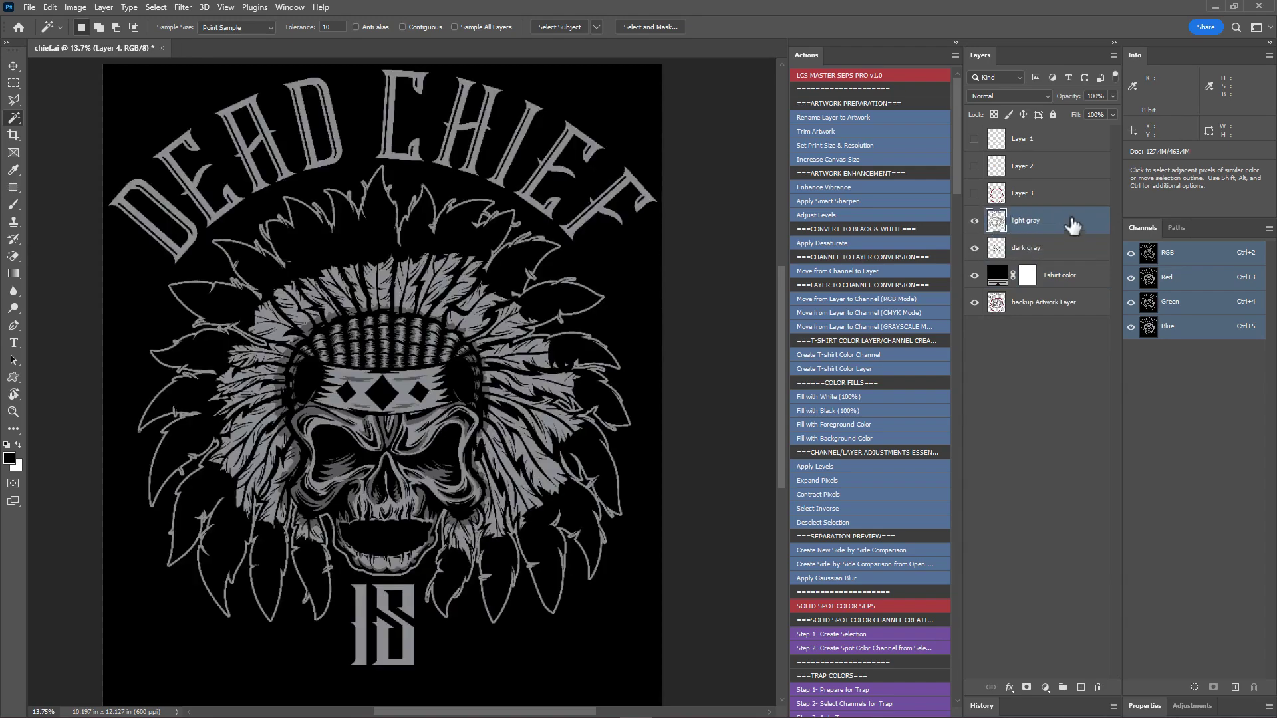
Show Layers 3, 2 and 1 and name them red, yellow and white.
left_click(975, 193)
double_click(1023, 193)
type("red")
key("Return")
left_click(976, 165)
left_click(1034, 175)
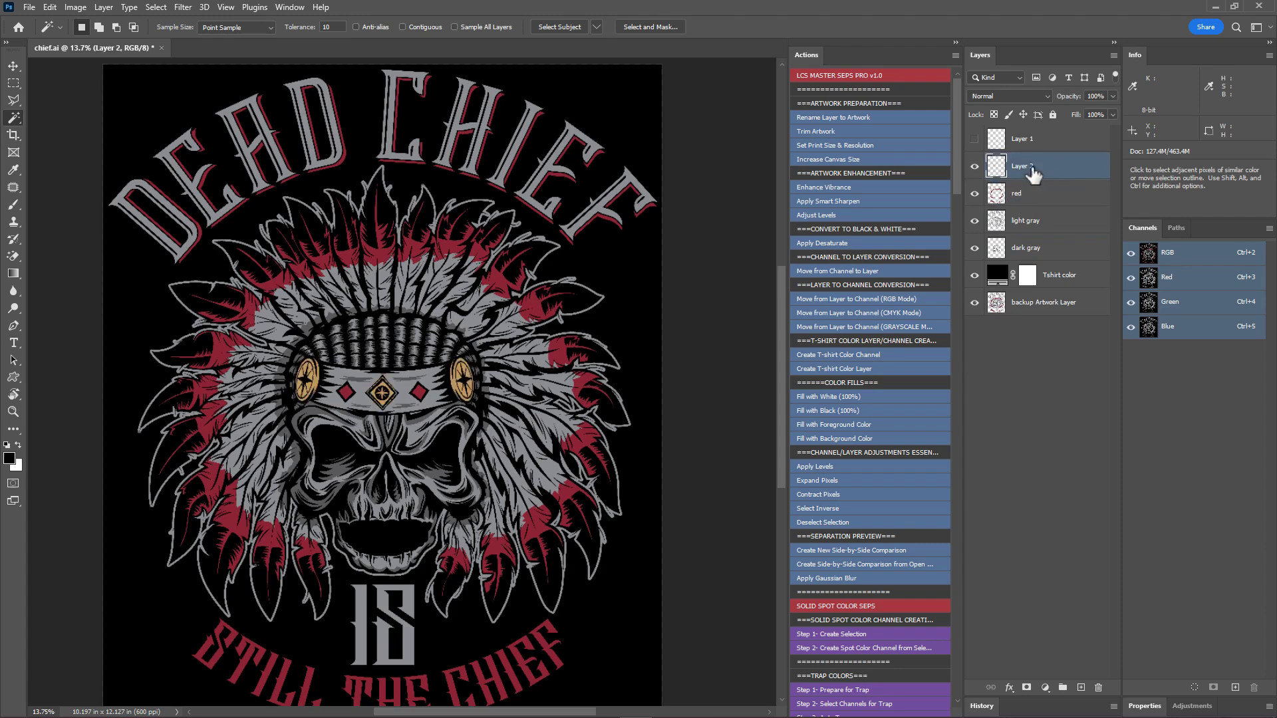
type("yellow")
key("Return")
left_click(975, 139)
left_click(1036, 140)
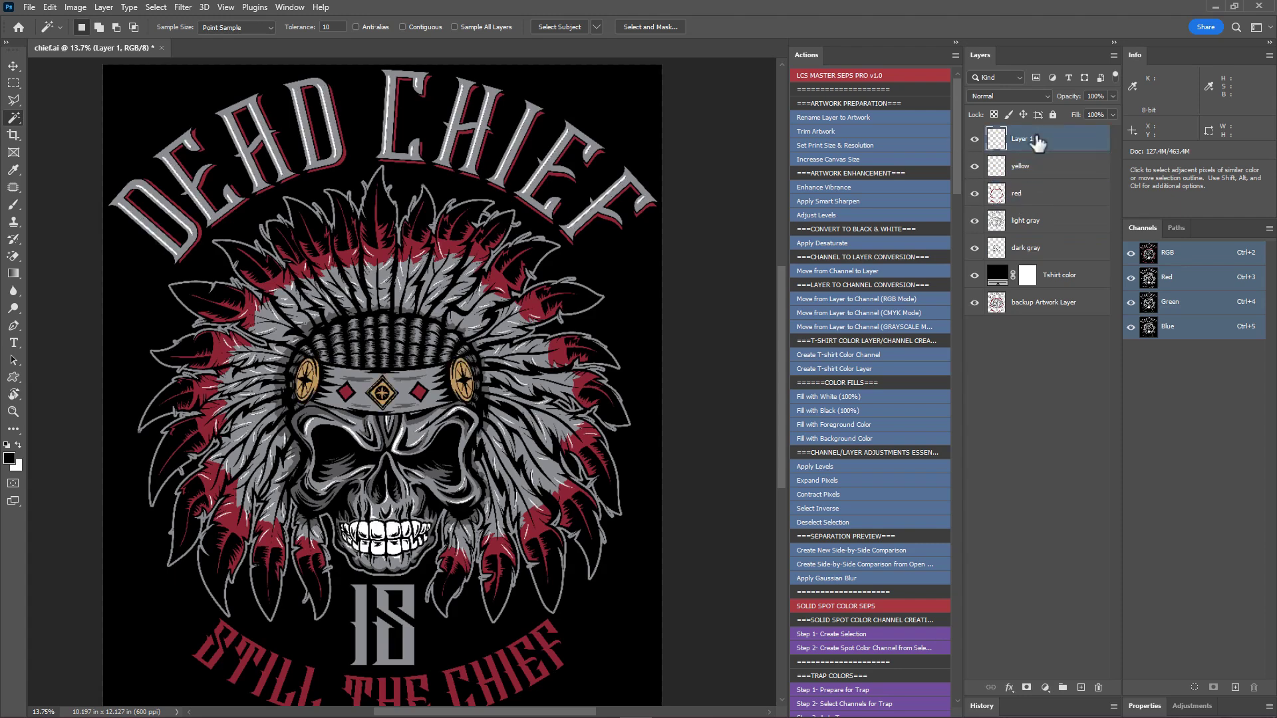
type("white")
key("Return")
mouse_move(1058, 138)
left_mouse_down()
mouse_move(1068, 256)
mouse_move(1055, 126)
mouse_move(1059, 139)
left_mouse_up()
left_click(1046, 143)
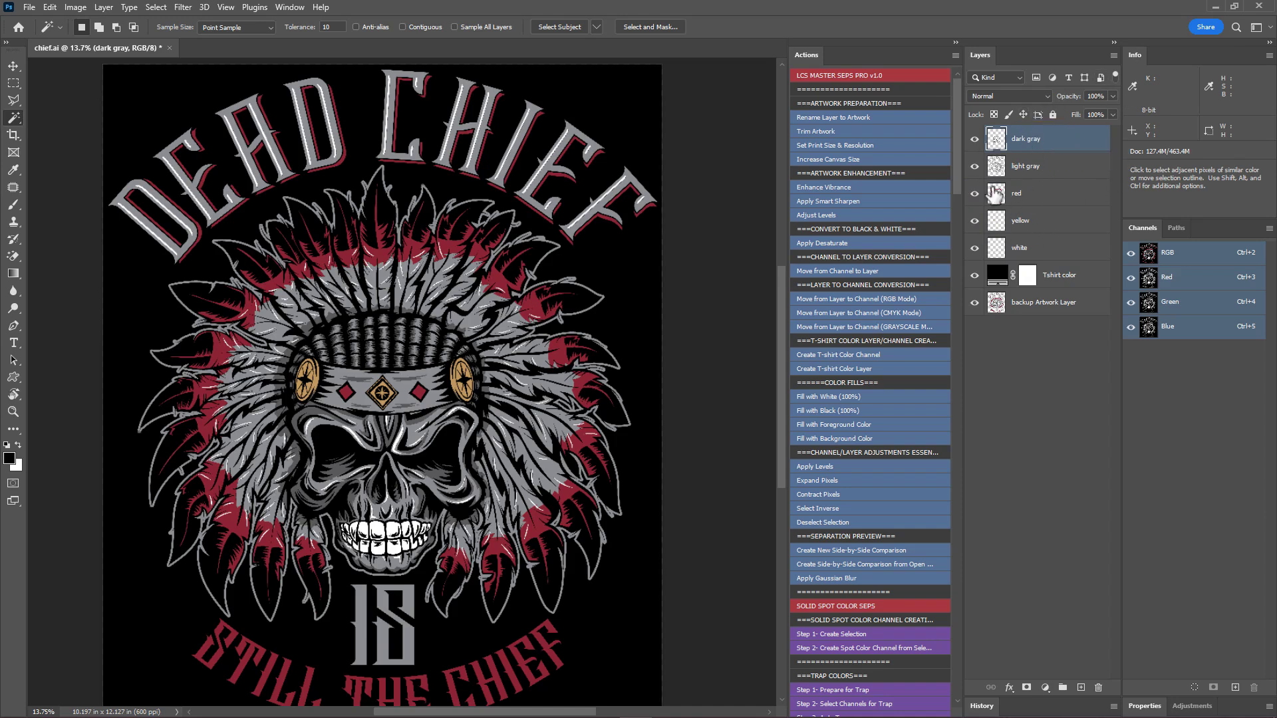
left_click_drag(981, 224, 975, 138)
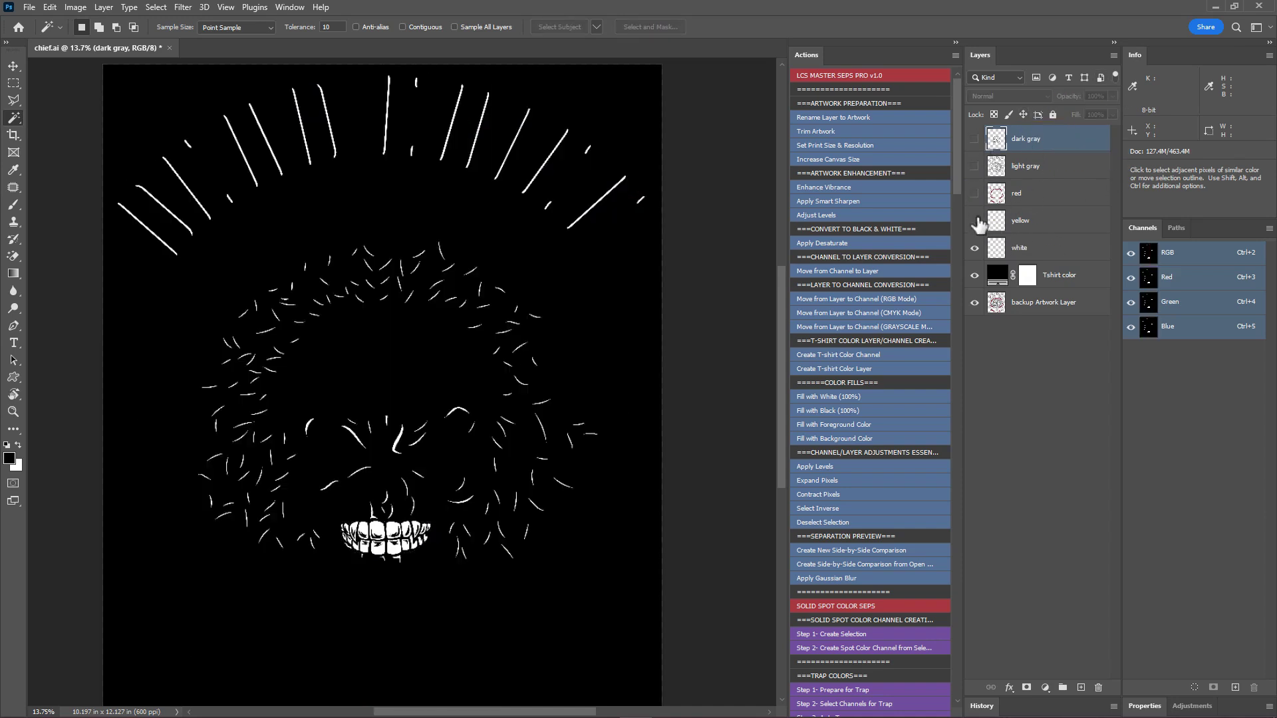
left_click(975, 248)
left_click_drag(975, 248, 975, 140)
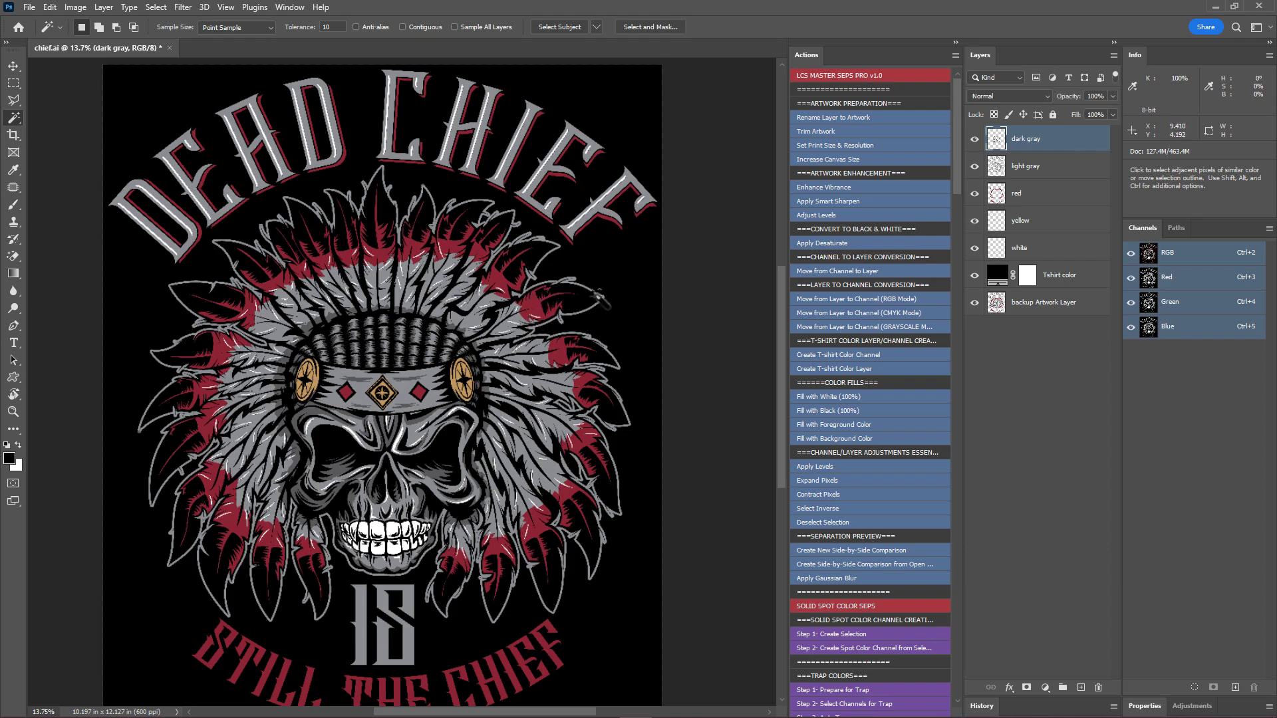
left_click(974, 249)
Load the backup Artwork Layer's pixels as a selection and contract it by 2 pixels.
left_click_drag(995, 305, 1002, 314)
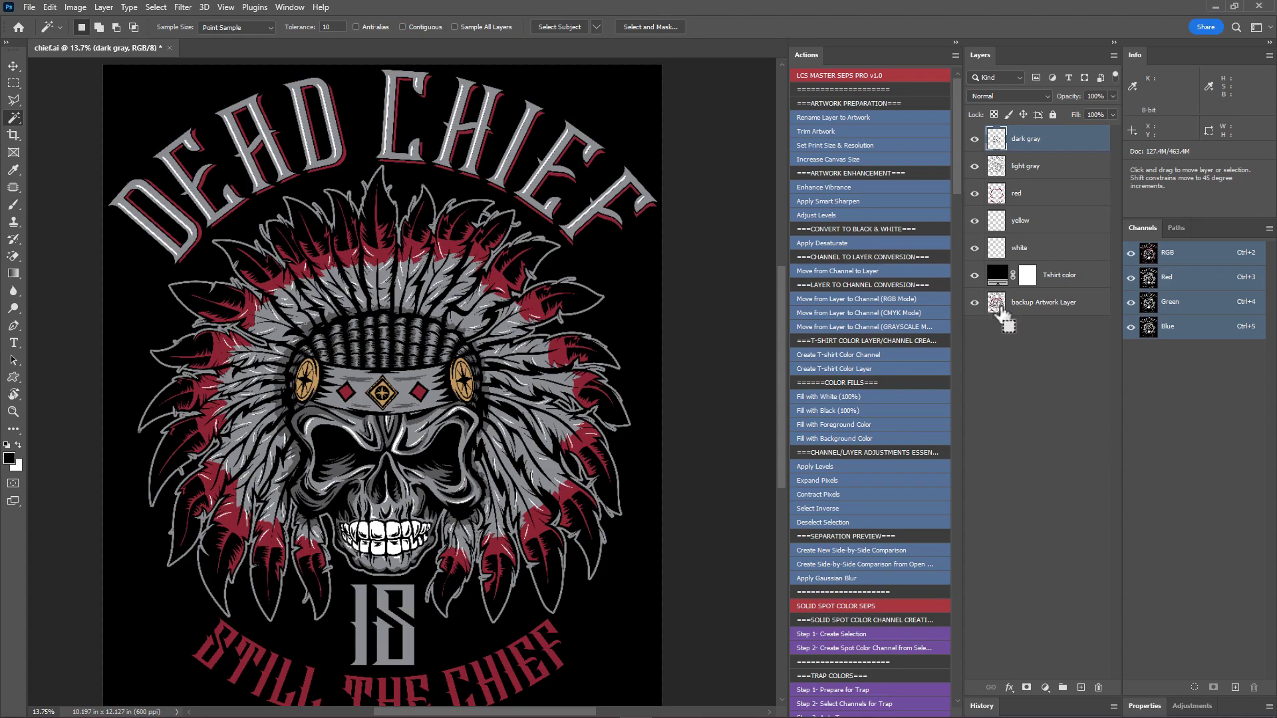
left_click(998, 308, "ctrl")
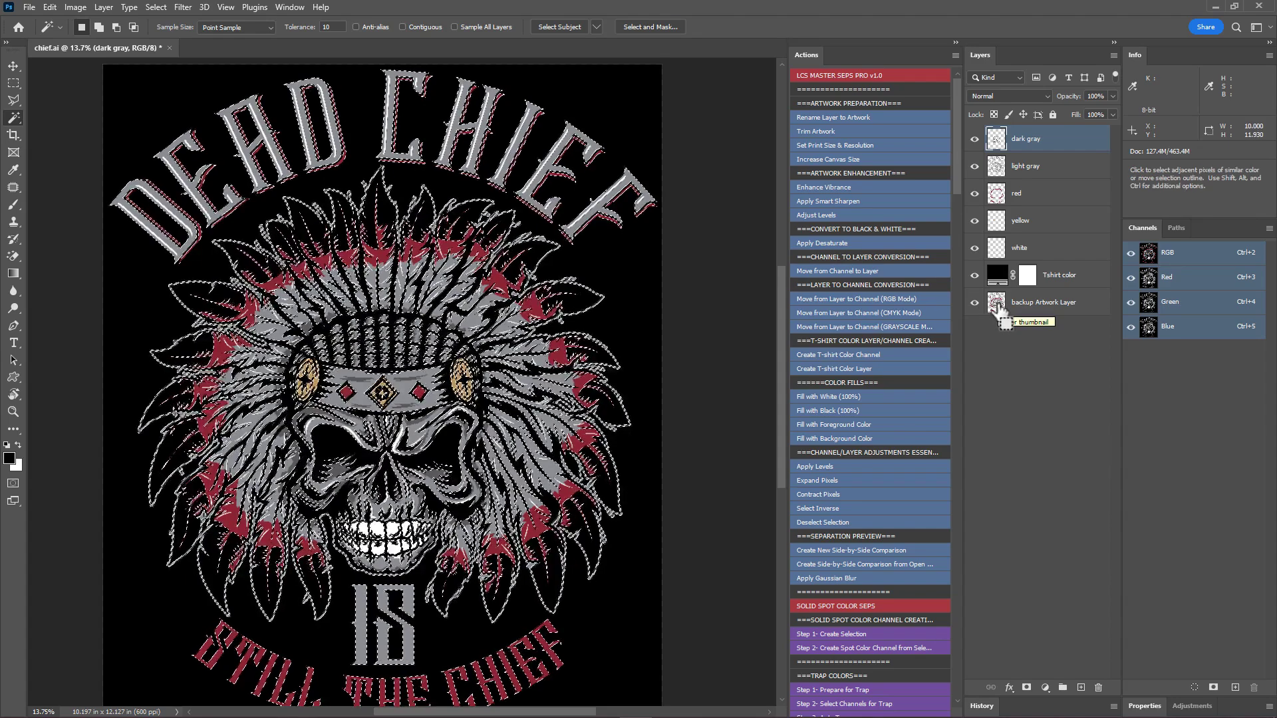
left_click(845, 494)
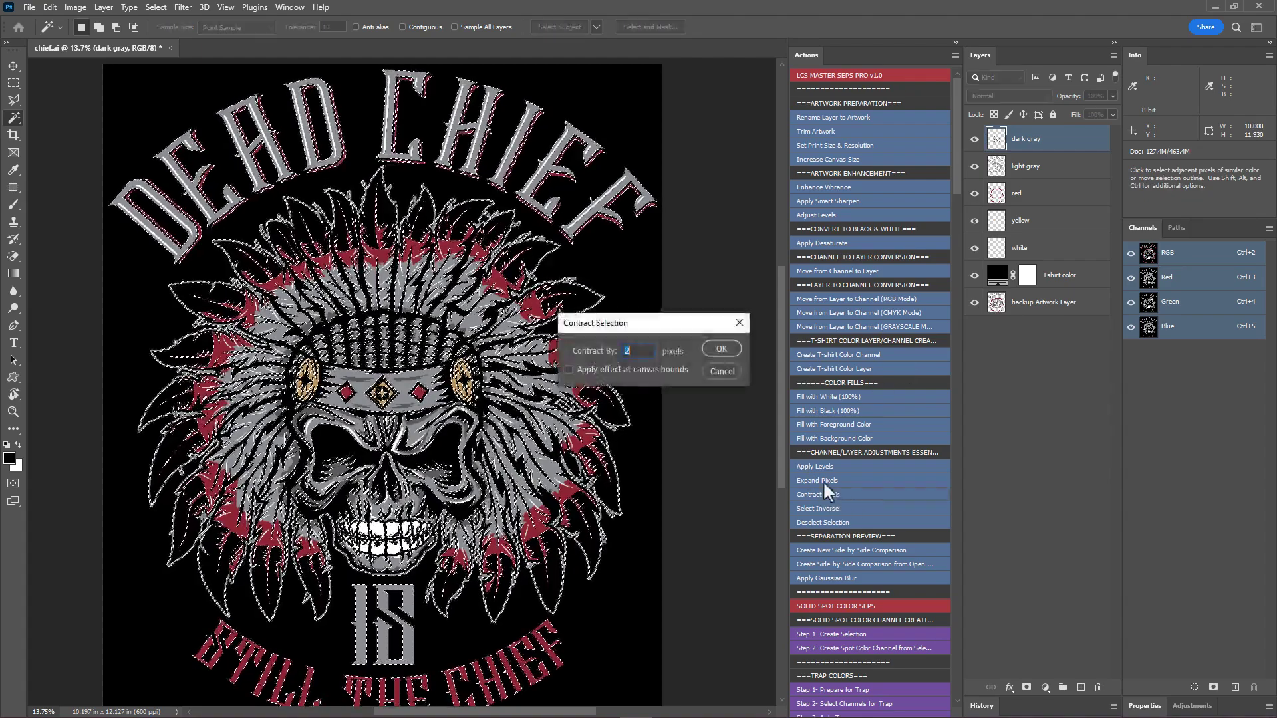
left_click(641, 348)
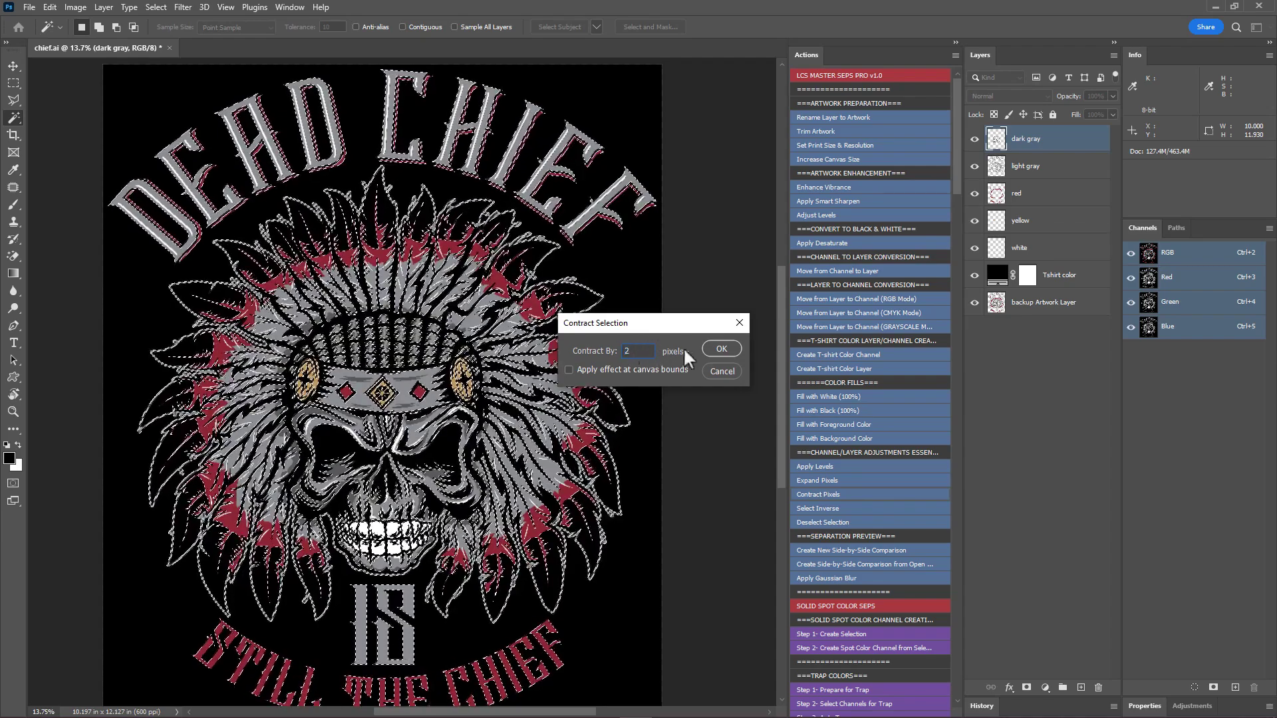
left_click(713, 349)
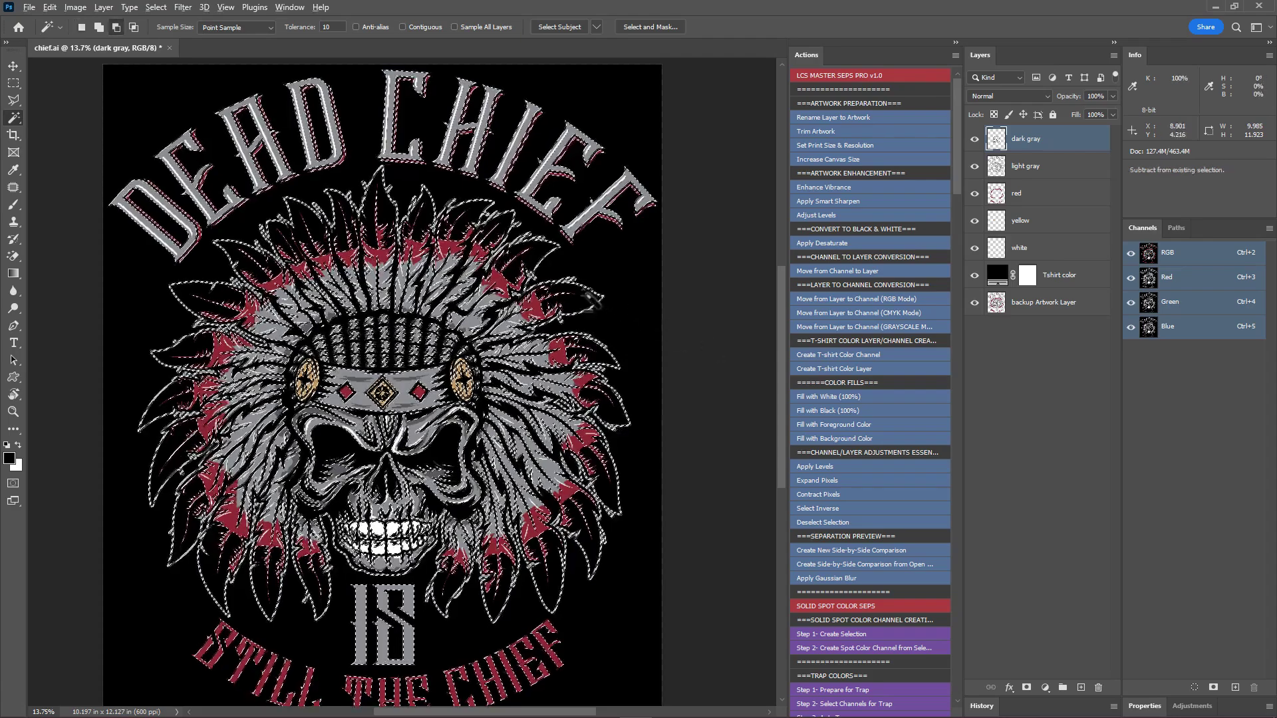
Hide the gray, red and yellow layers, fill the selection 100% white on the white layer, then deselect.
scroll(618, 293, "up", 5)
scroll(619, 293, "up", 10)
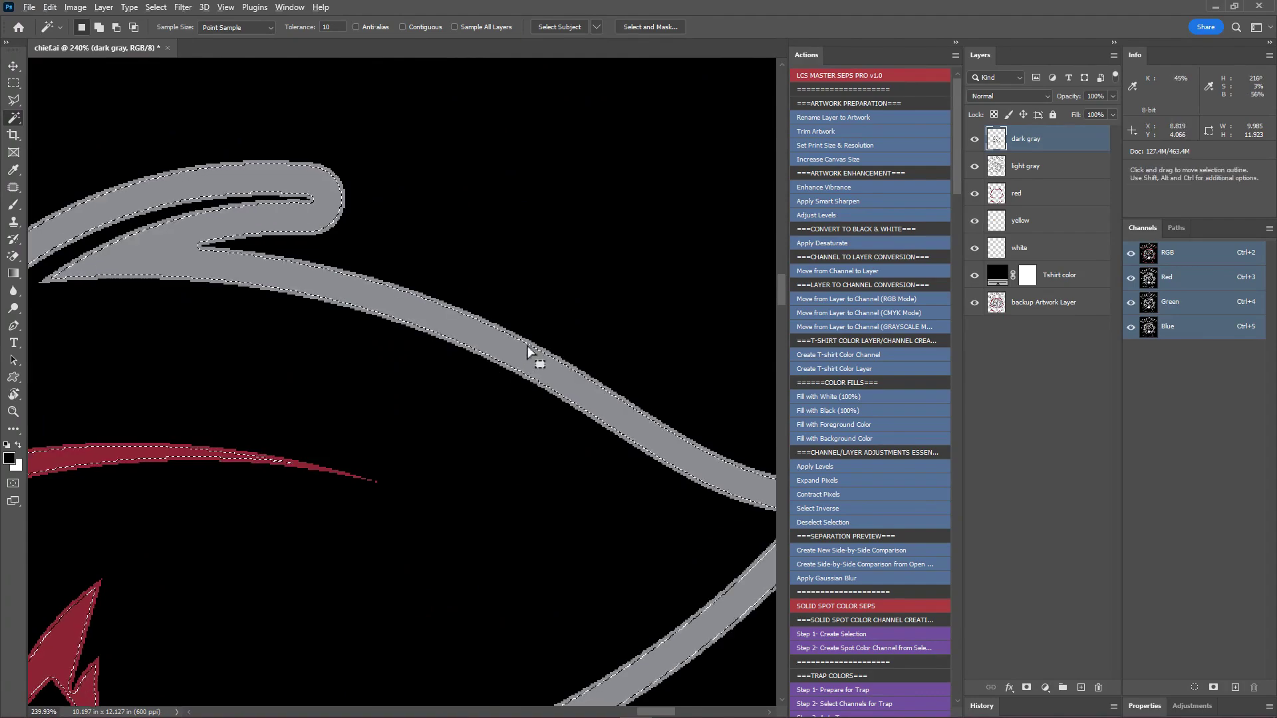
scroll(521, 357, "down", 5)
scroll(528, 349, "down", 6)
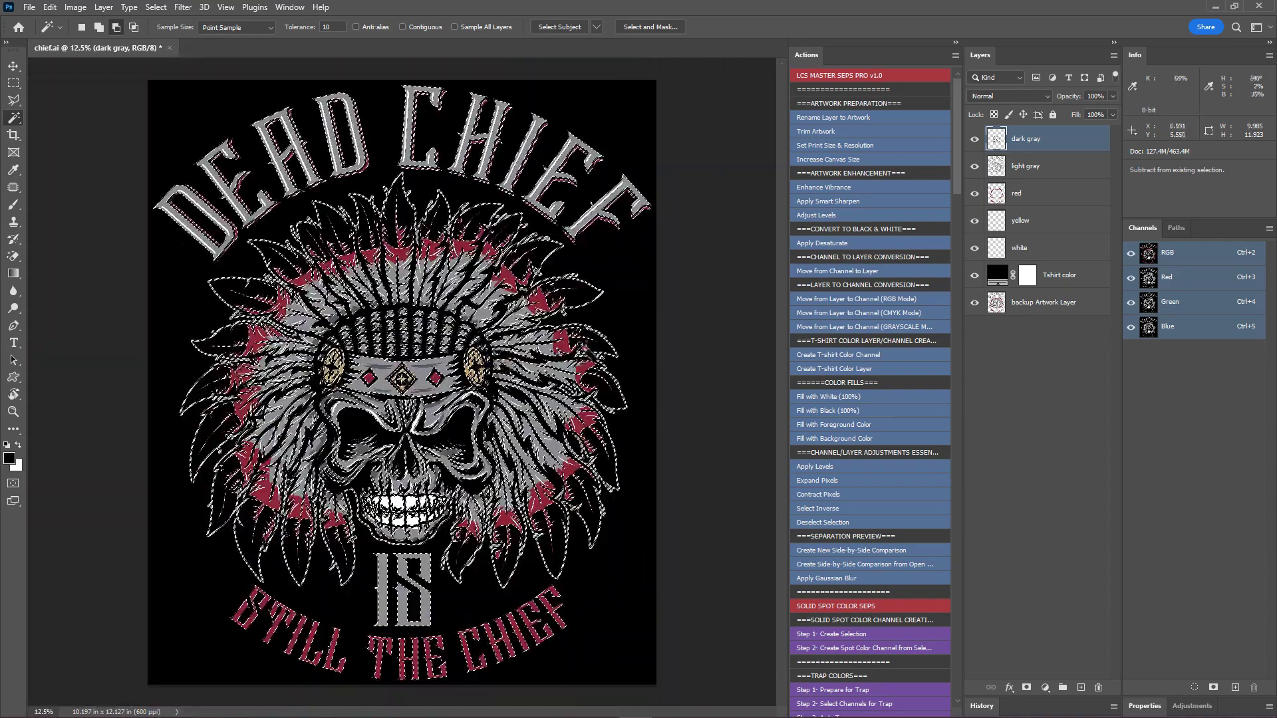
left_click_drag(974, 220, 975, 138)
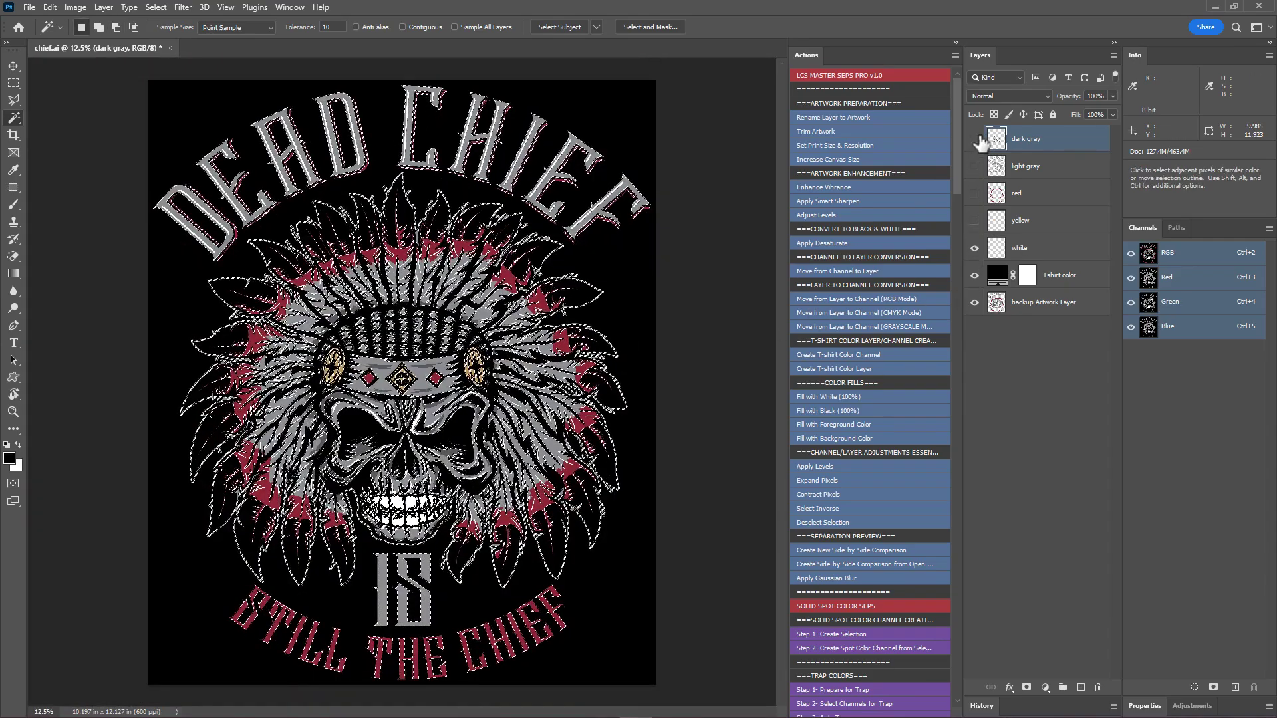
left_click(1033, 250)
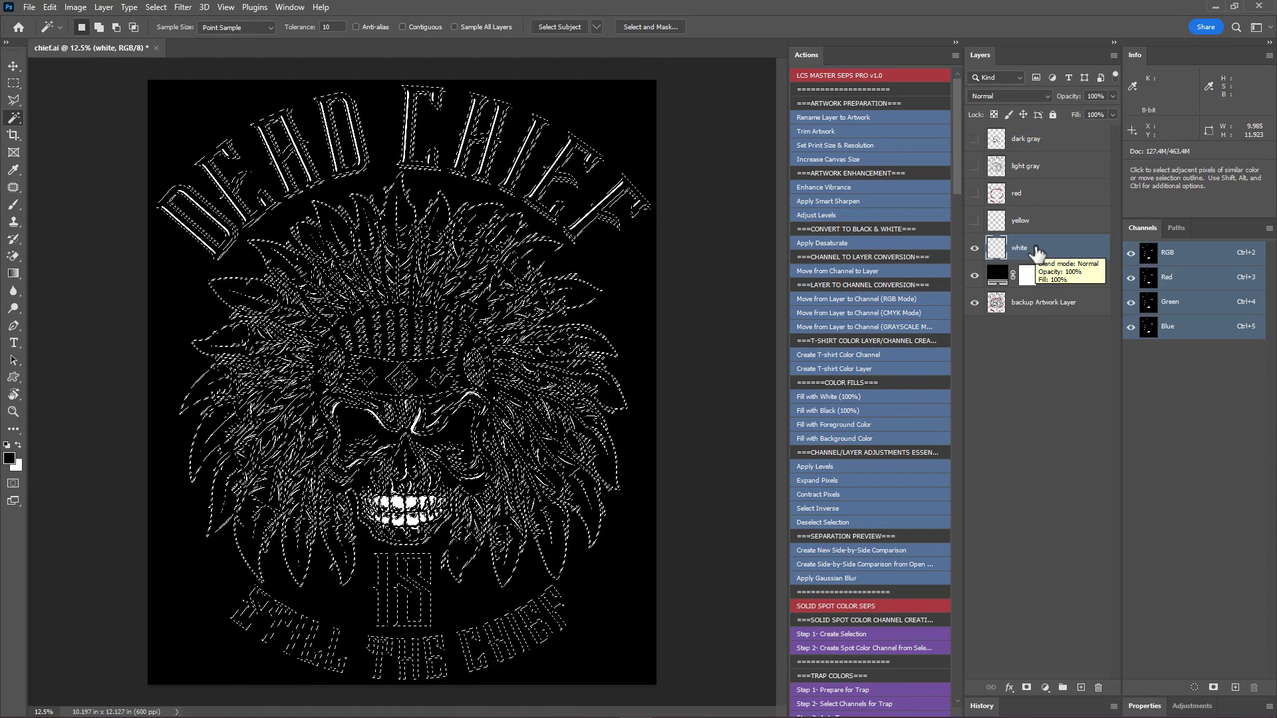
left_click(858, 396)
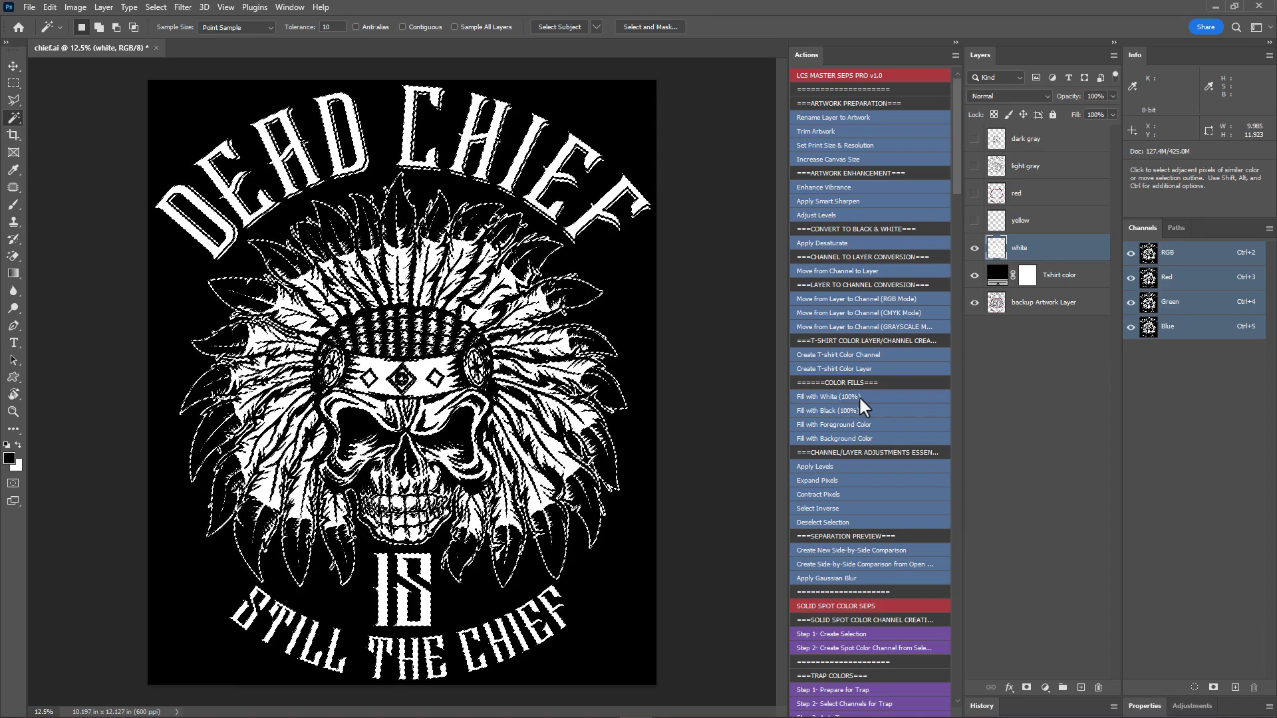
left_click(842, 519)
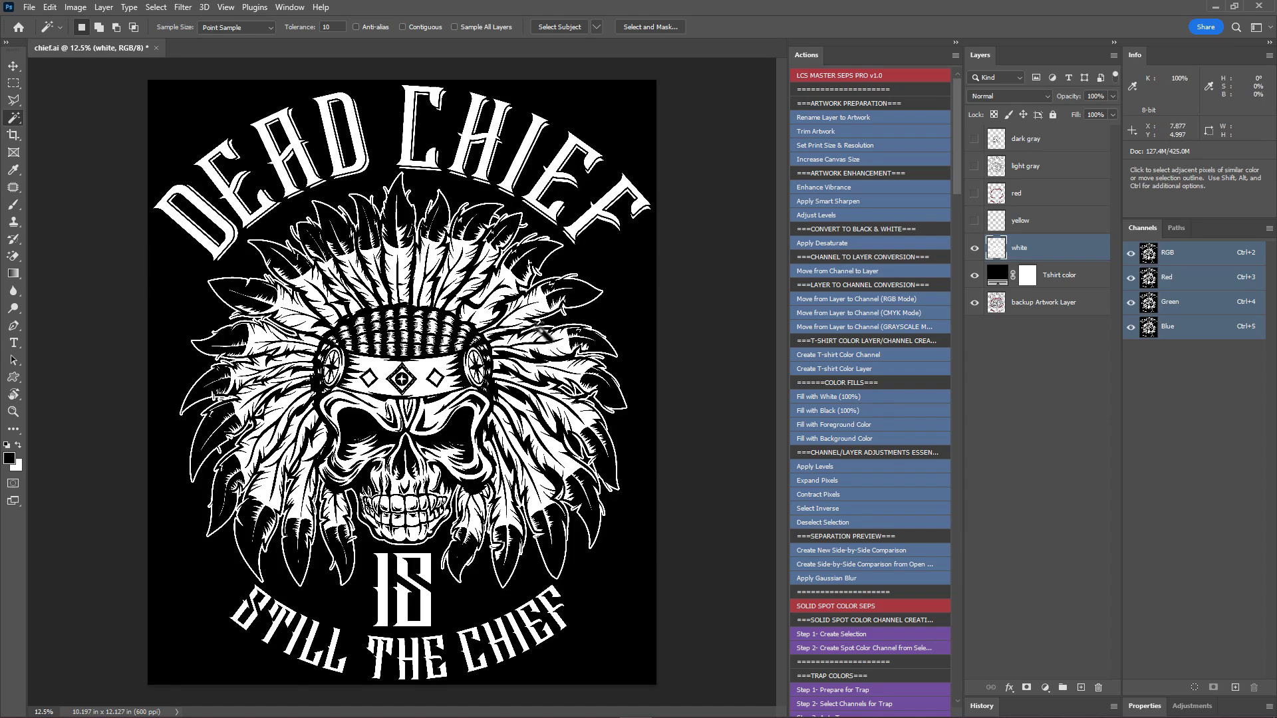
Create a side-by-side comparison copy; in the original, hide white and move Tshirt color below the backup Artwork layer.
left_click(855, 550)
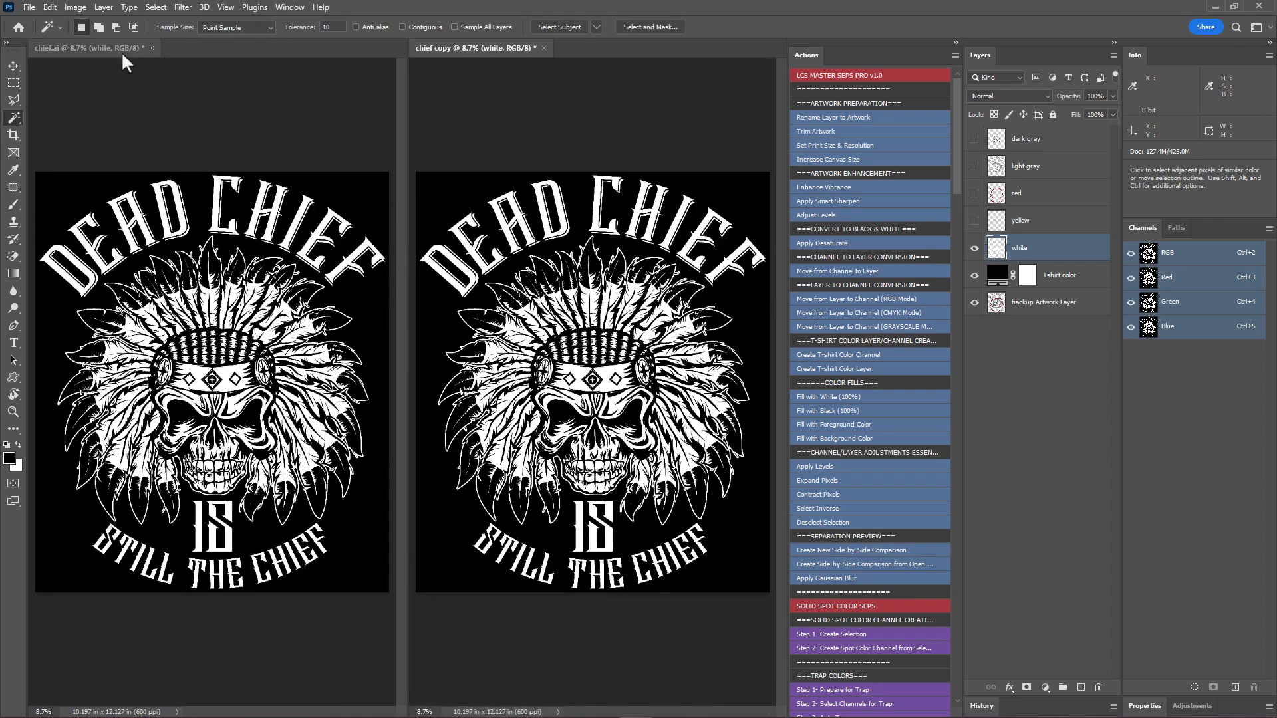
left_click(121, 51)
left_click(975, 250)
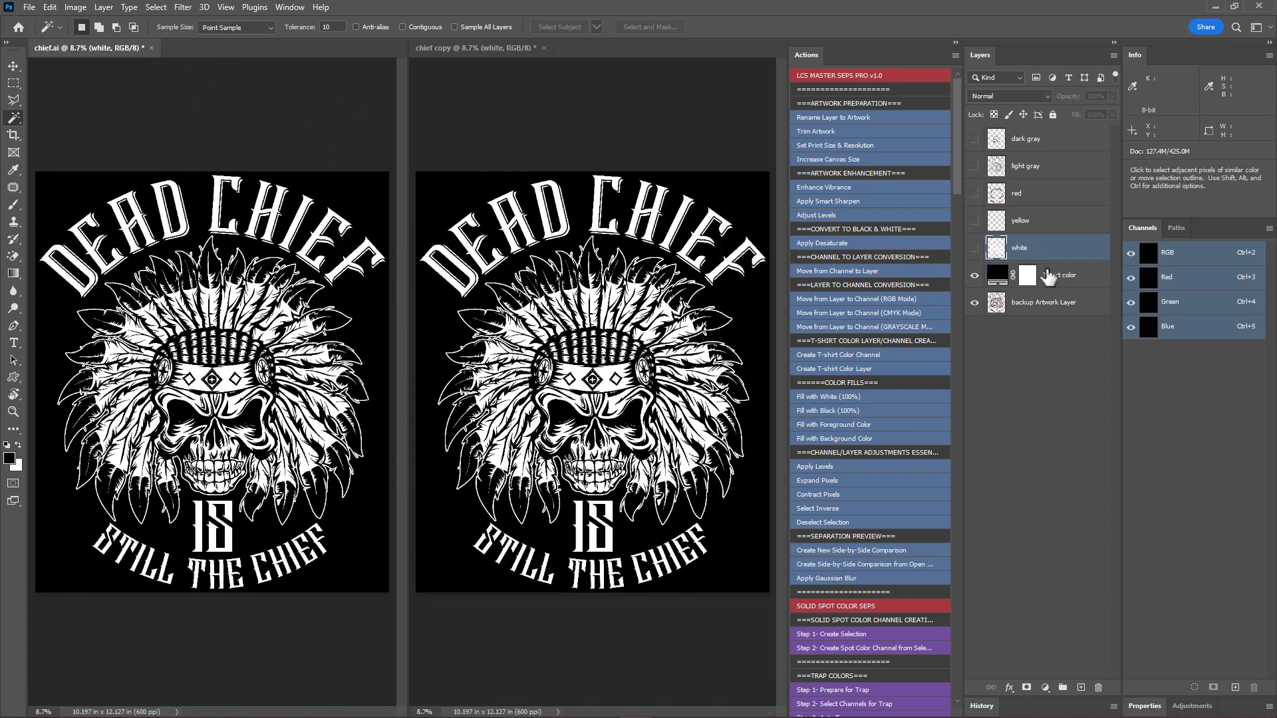
left_click_drag(1056, 276, 1054, 318)
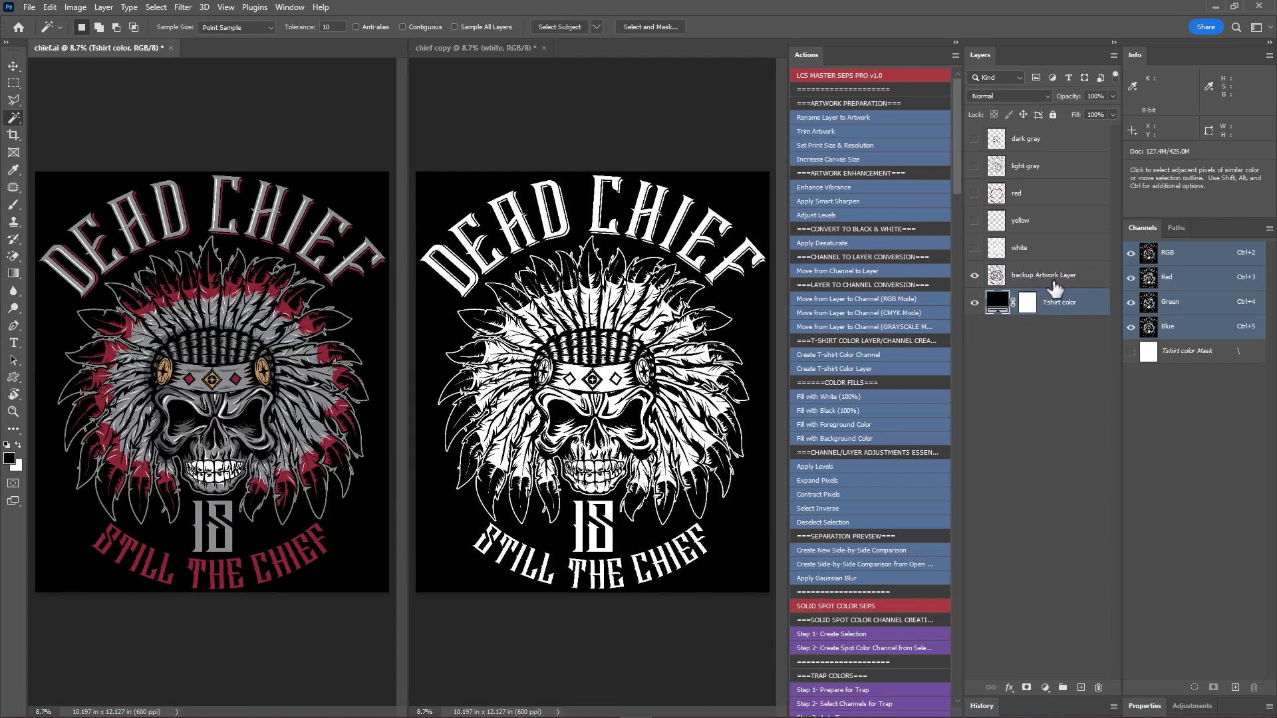
In the chief copy, show the yellow, red, light gray and dark gray layers over white.
left_click(495, 46)
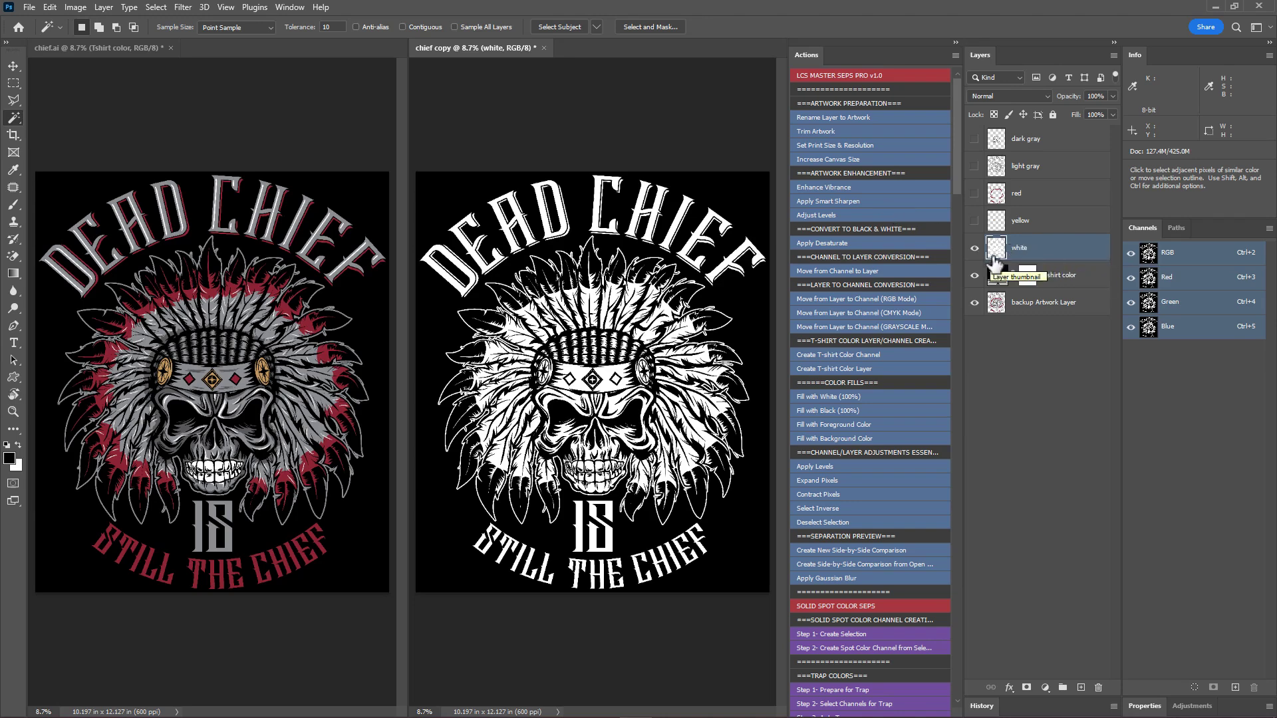
left_click(975, 248)
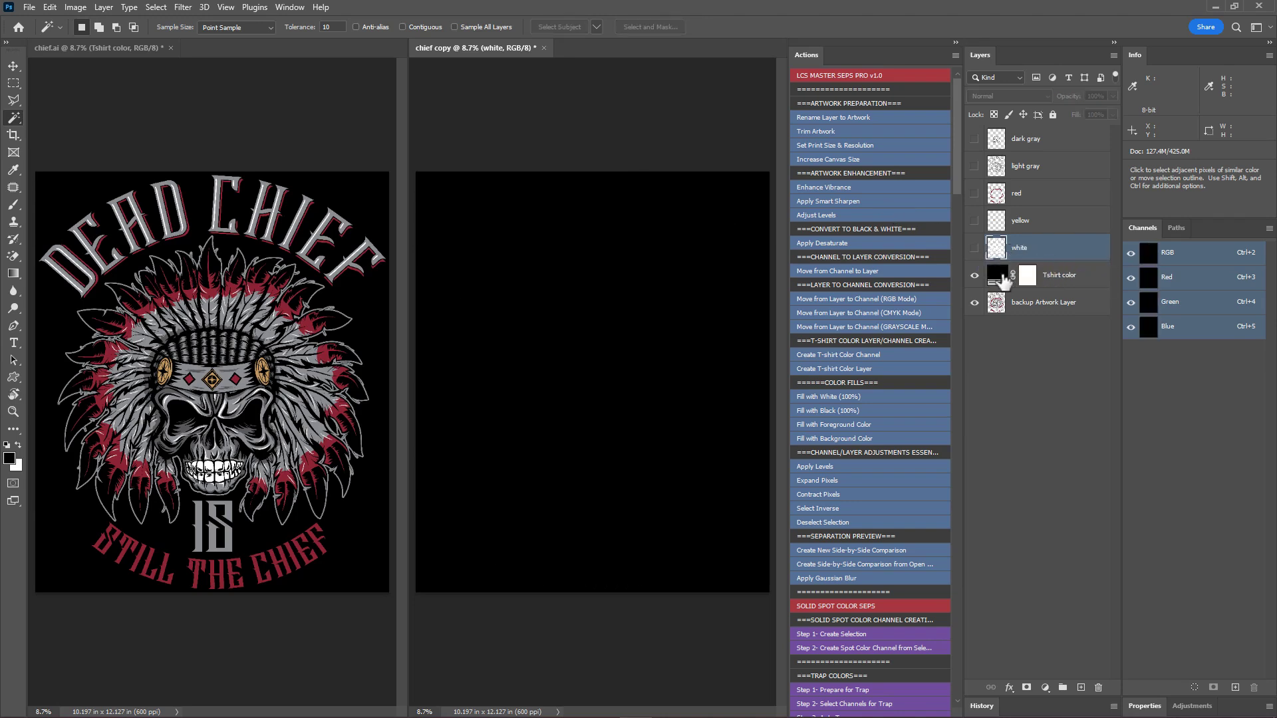
left_click(975, 248)
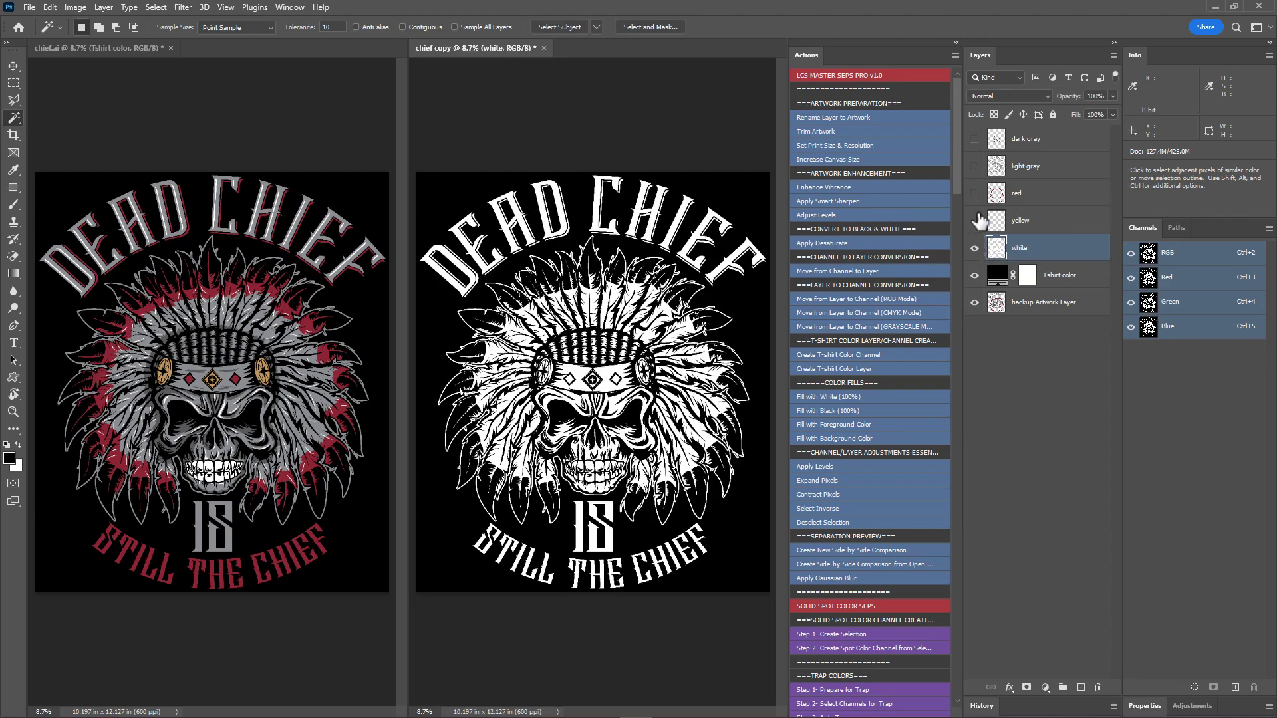
left_click(975, 220)
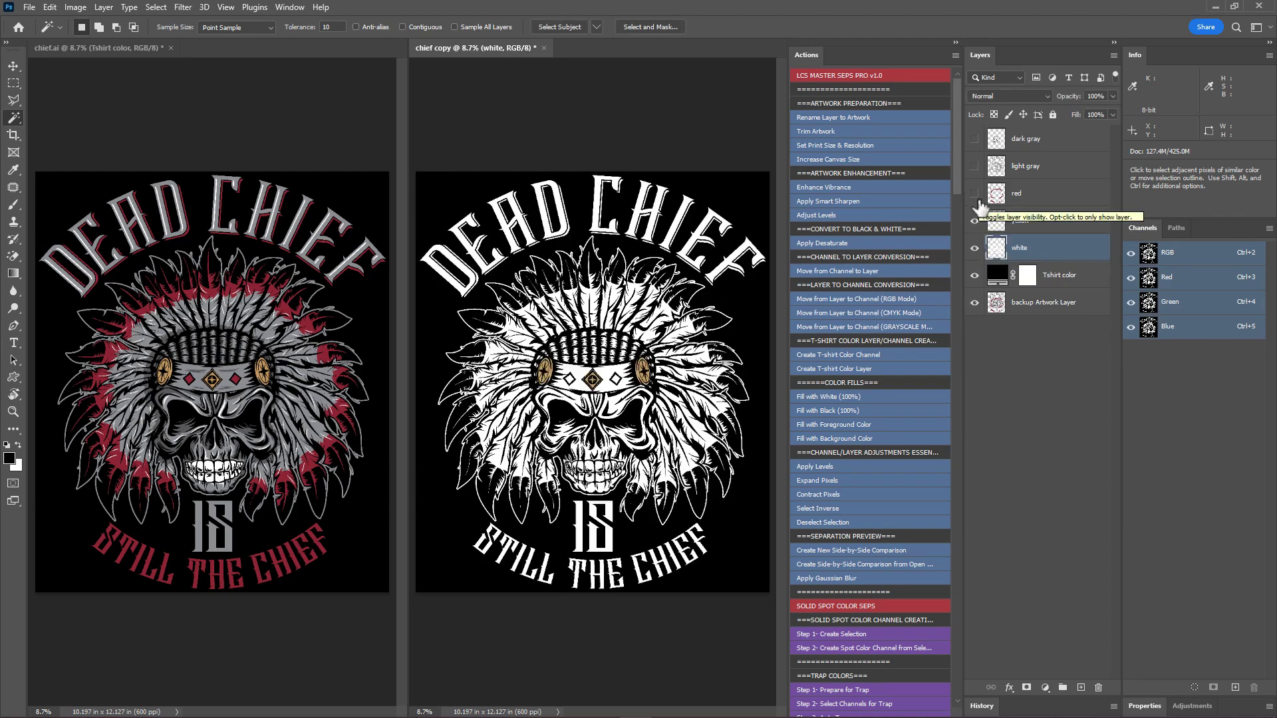
left_click(975, 193)
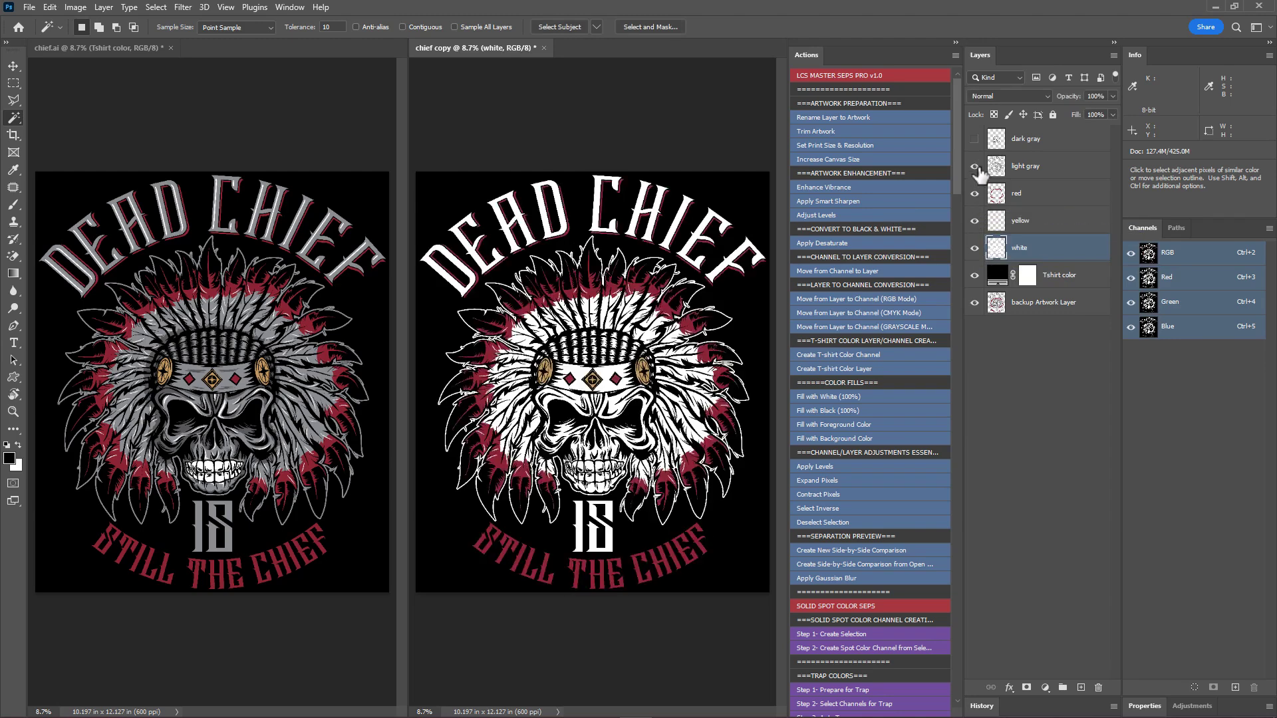
left_click(975, 167)
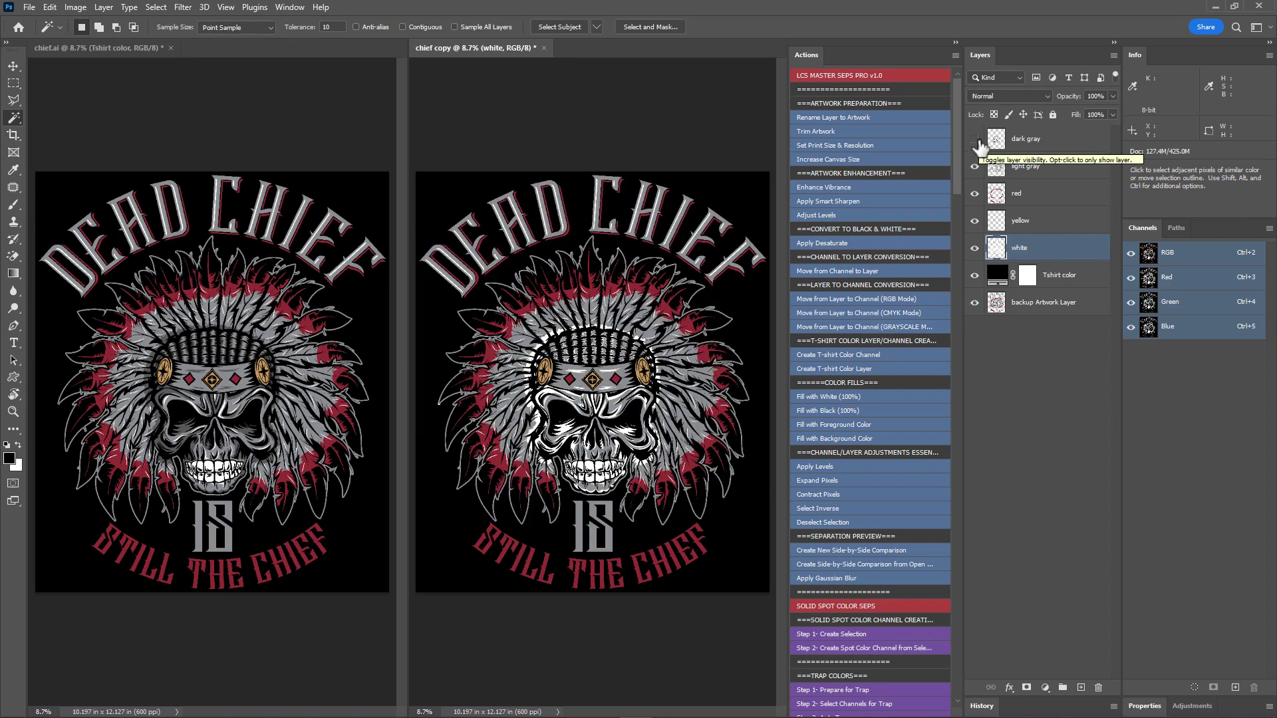
left_click(975, 139)
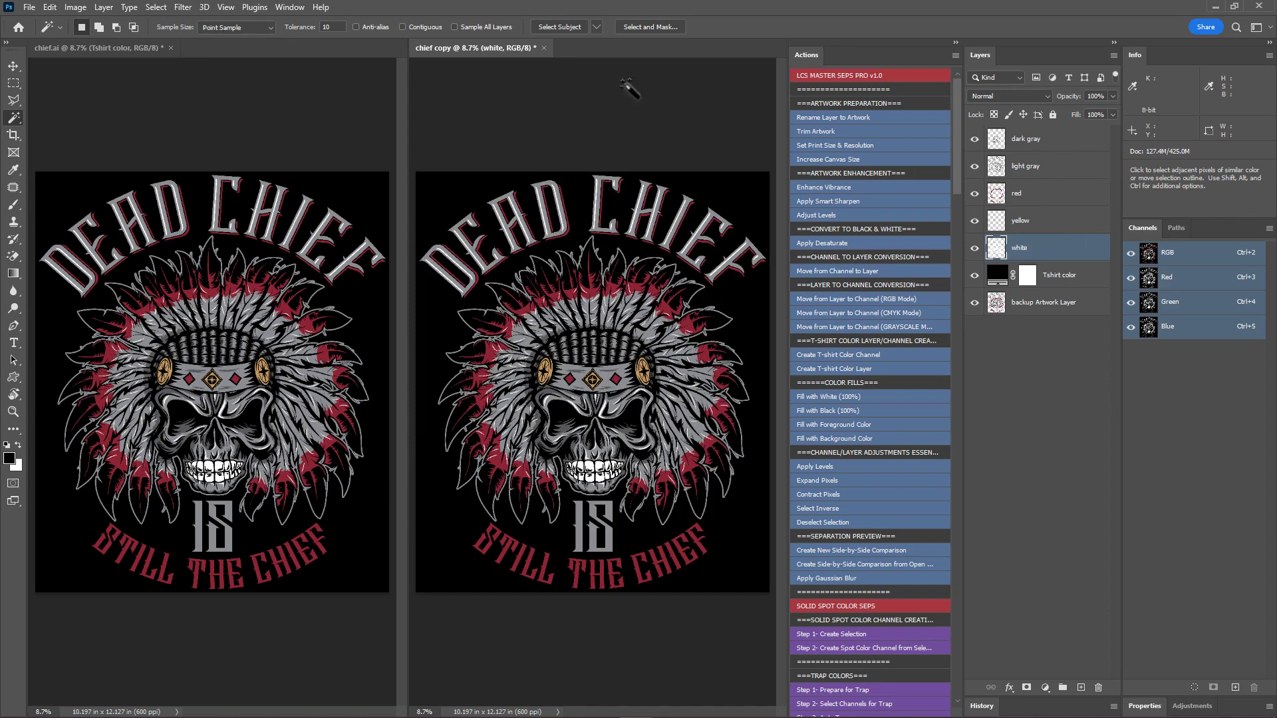
left_click(544, 47)
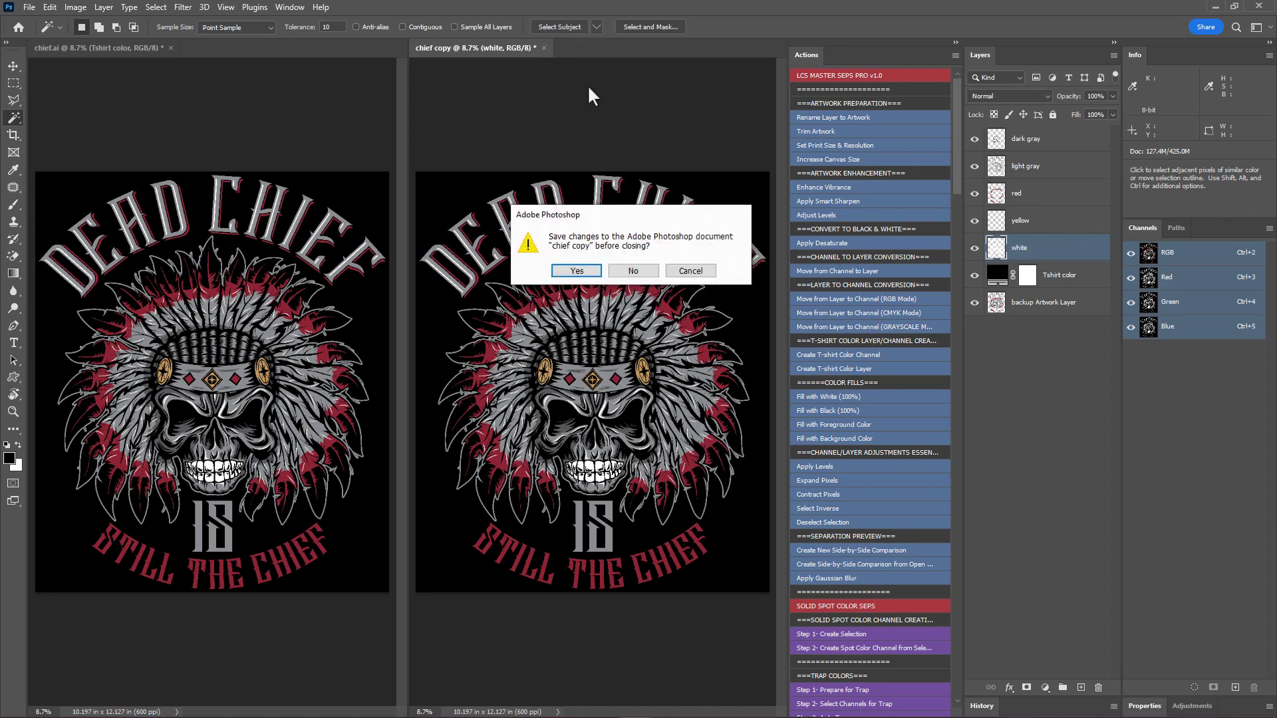
left_click(633, 270)
scroll(569, 293, "up", 3)
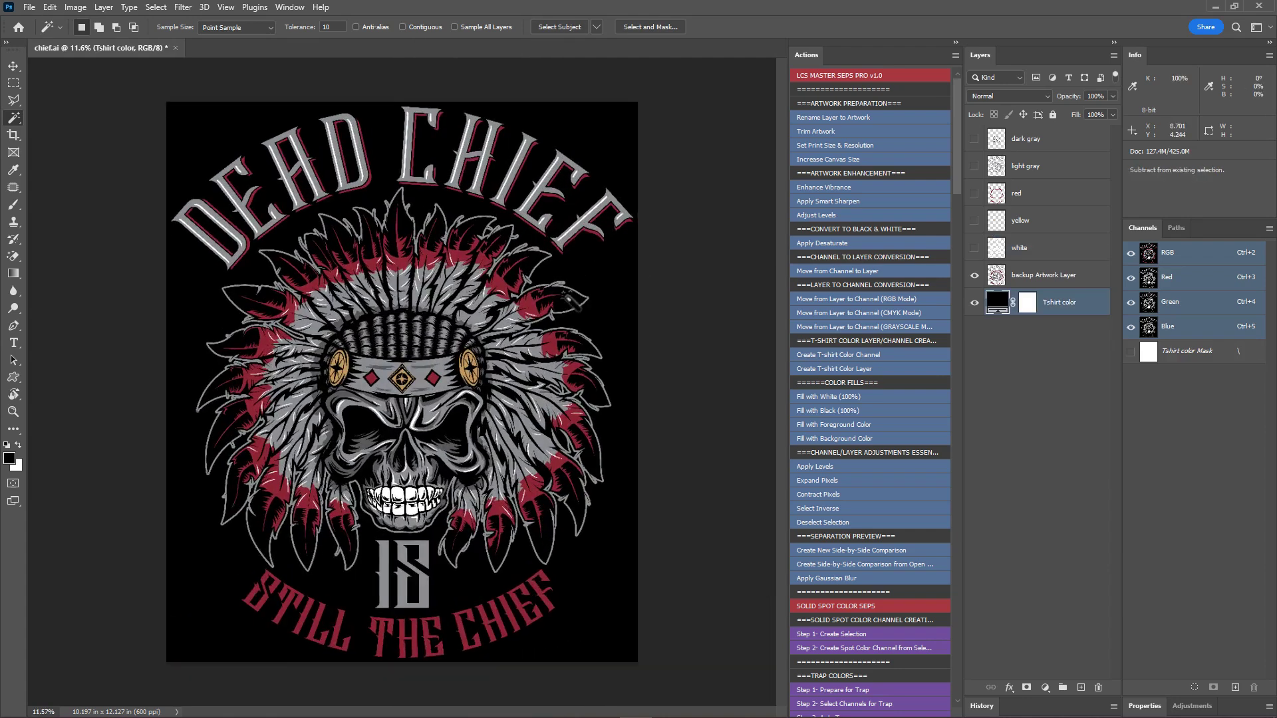
scroll(565, 296, "up", 1)
left_click(1048, 278)
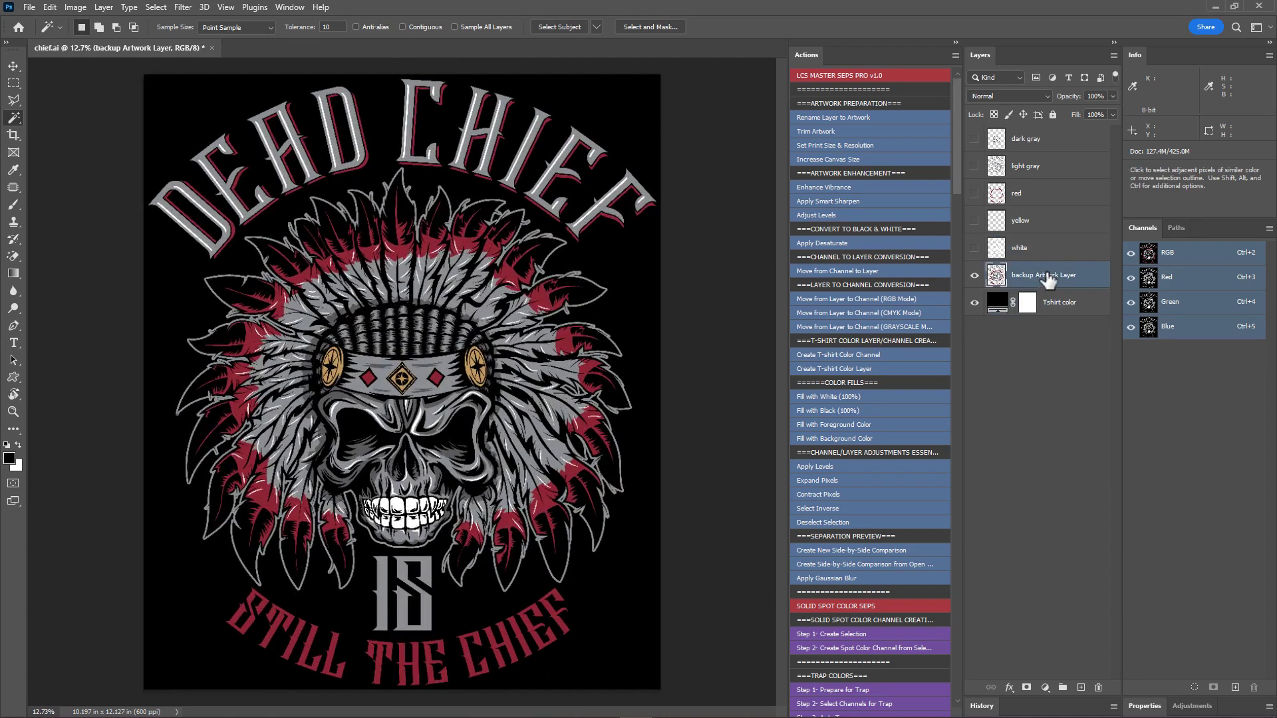
left_click_drag(1049, 278, 1044, 346)
left_click_drag(976, 248, 975, 138)
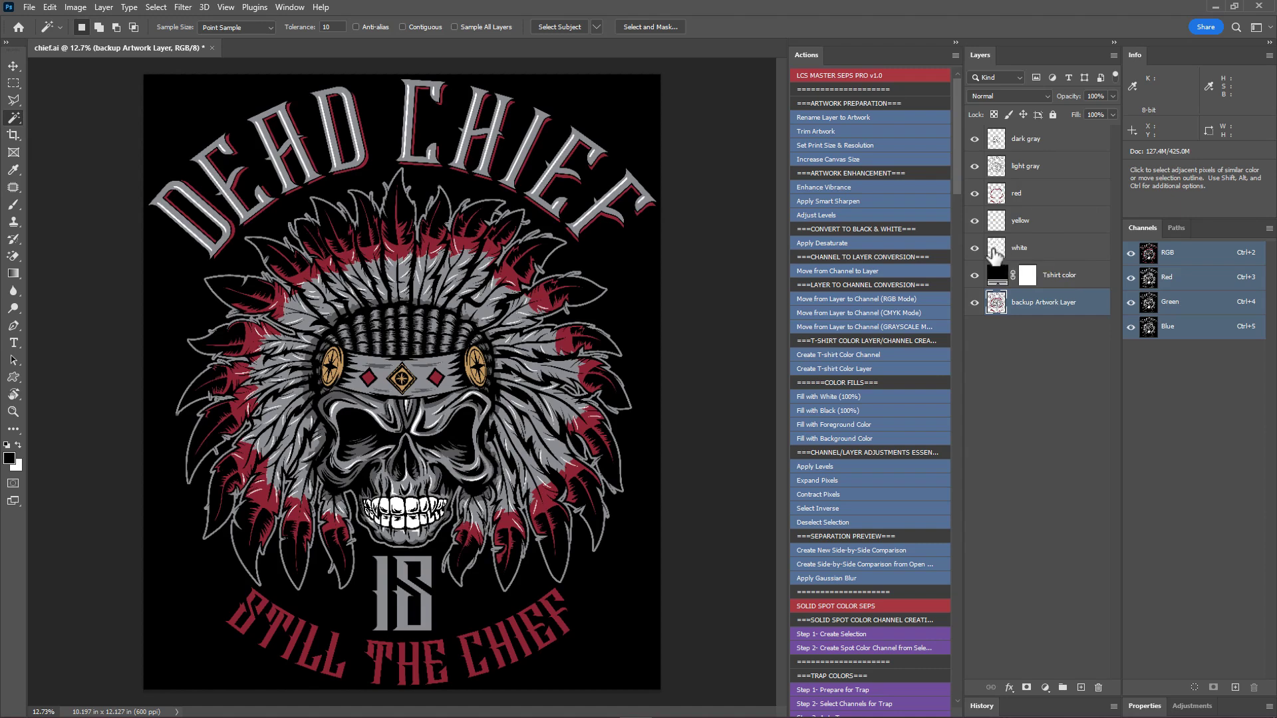
Solo the white layer, fill its artwork selection with 100% black, then deselect.
left_click(1030, 252)
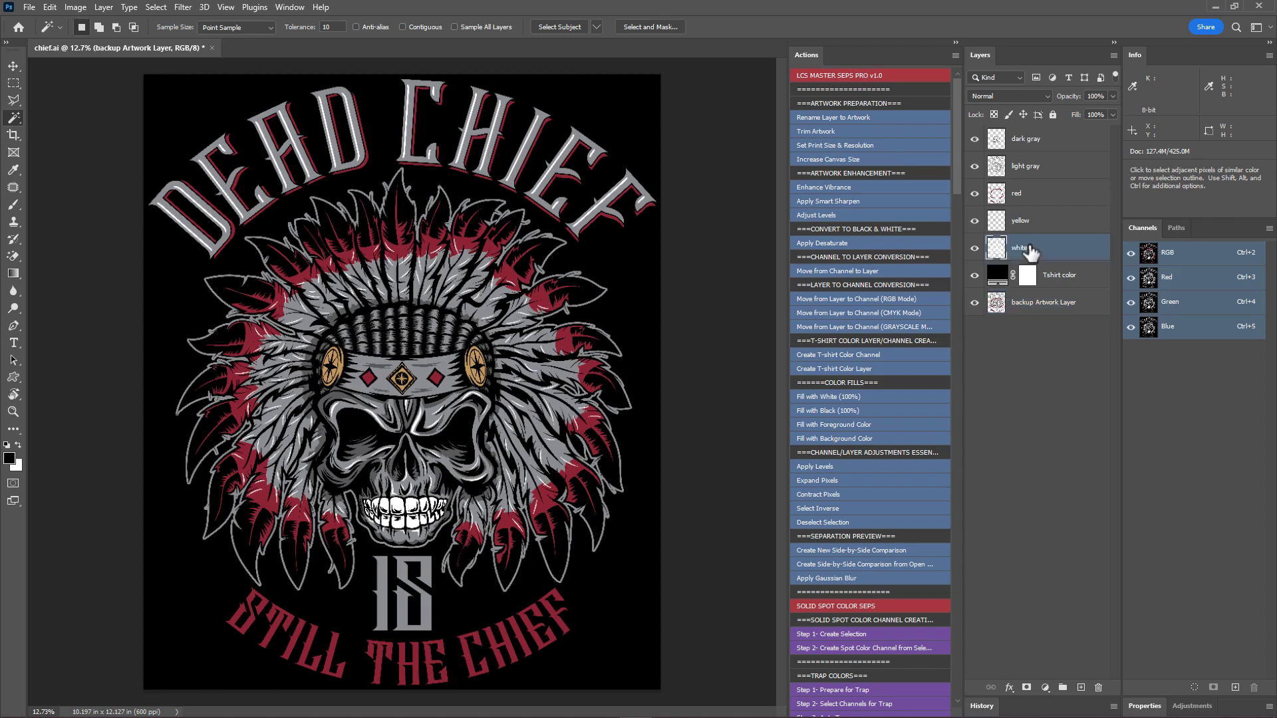
left_click(975, 248, "alt")
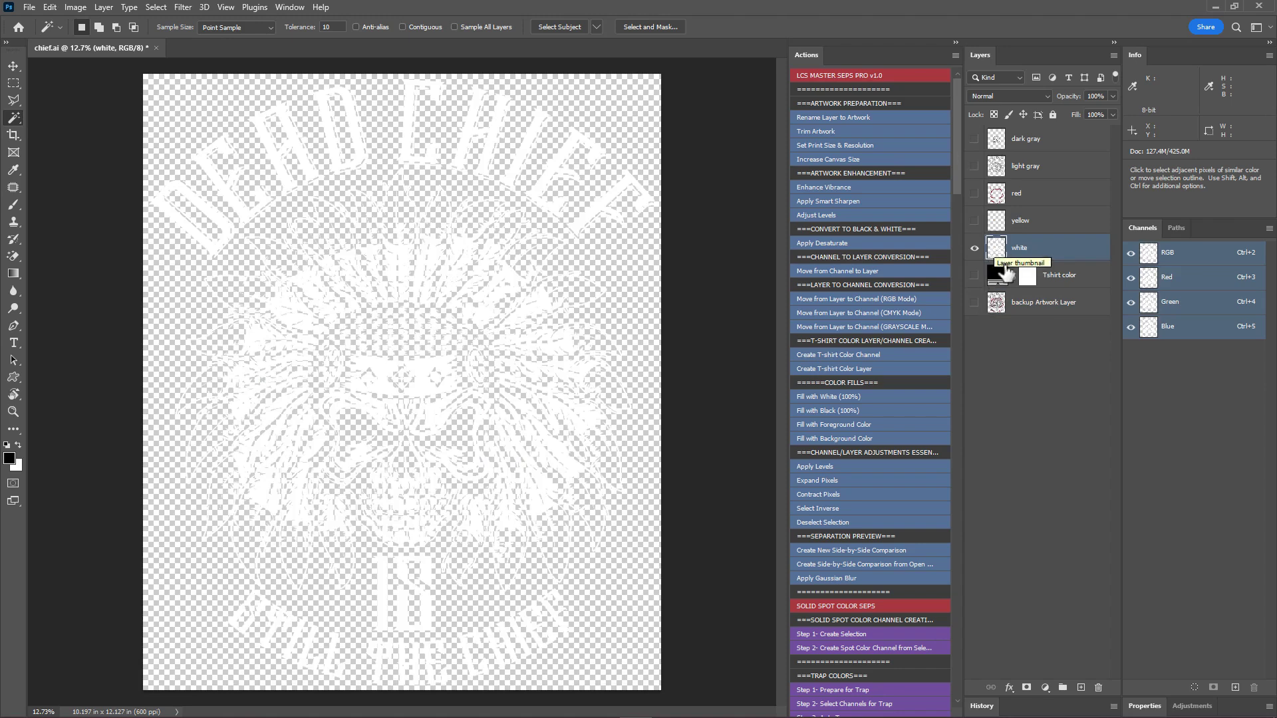
left_click(995, 250, "ctrl")
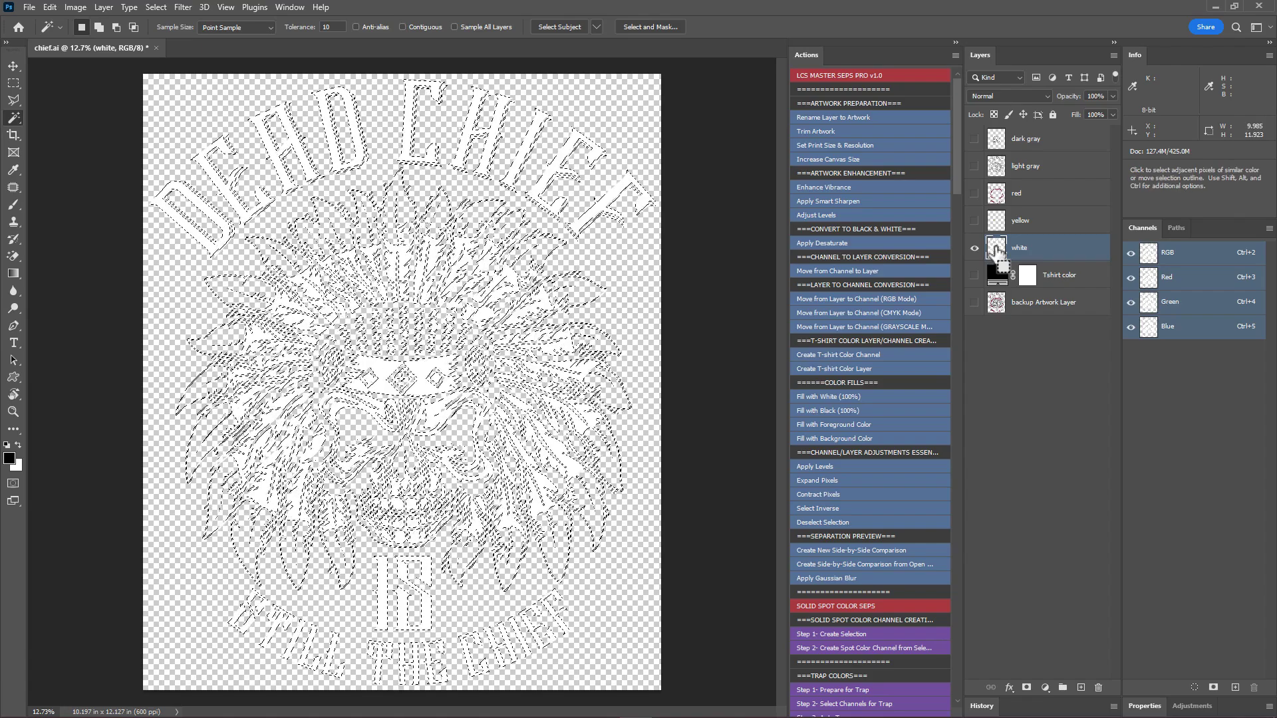
left_click(849, 412)
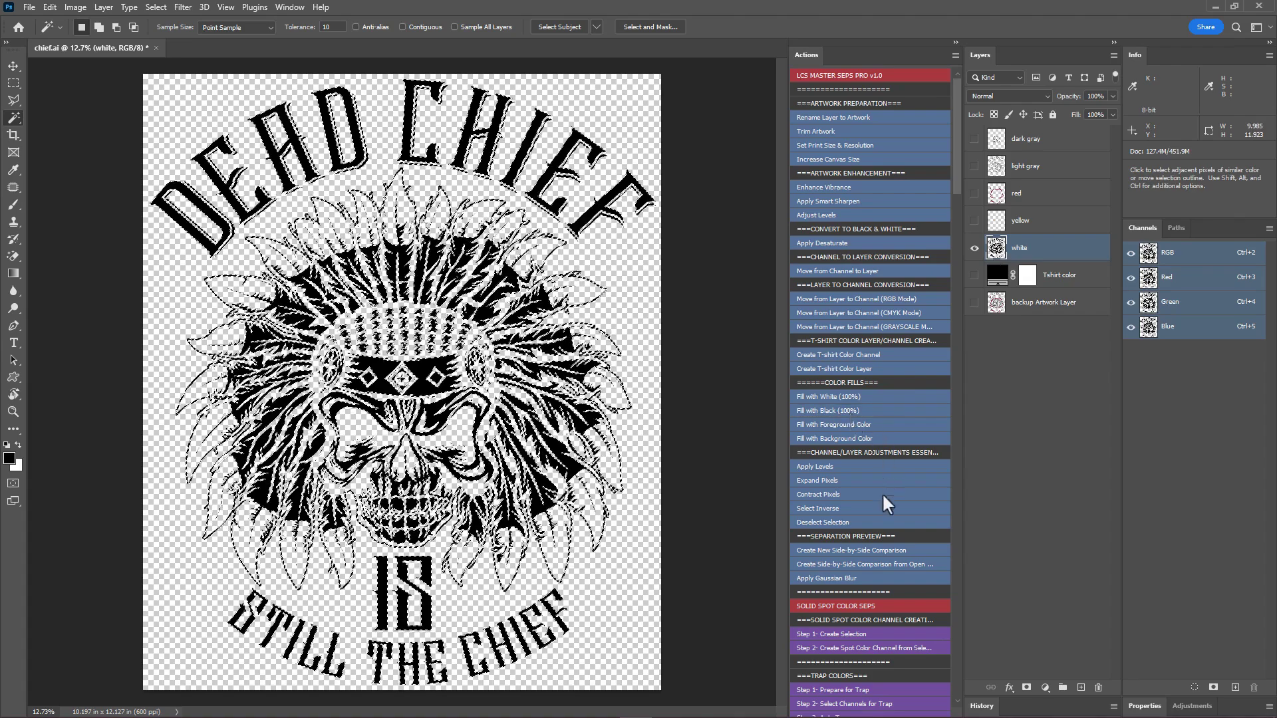
left_click(840, 523)
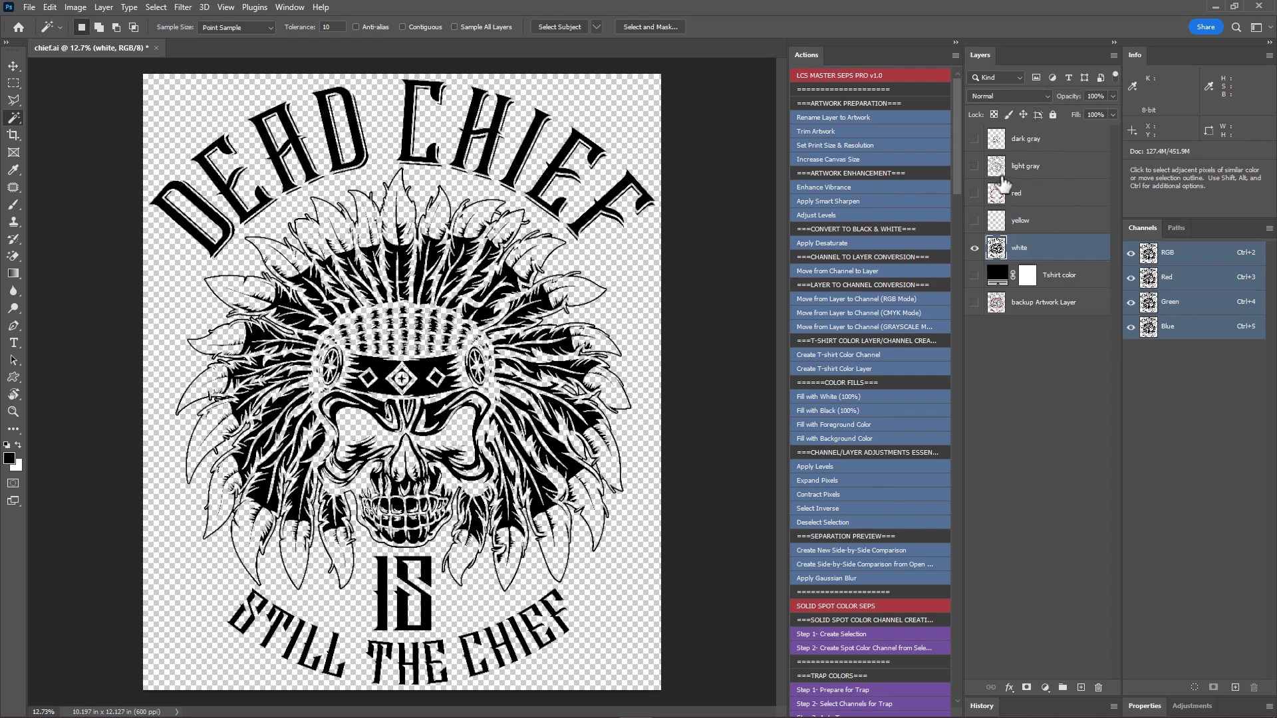
Solo the yellow separation, fill its artwork selection with solid black, then deselect.
left_click(975, 247)
left_click(975, 220)
left_click(999, 226)
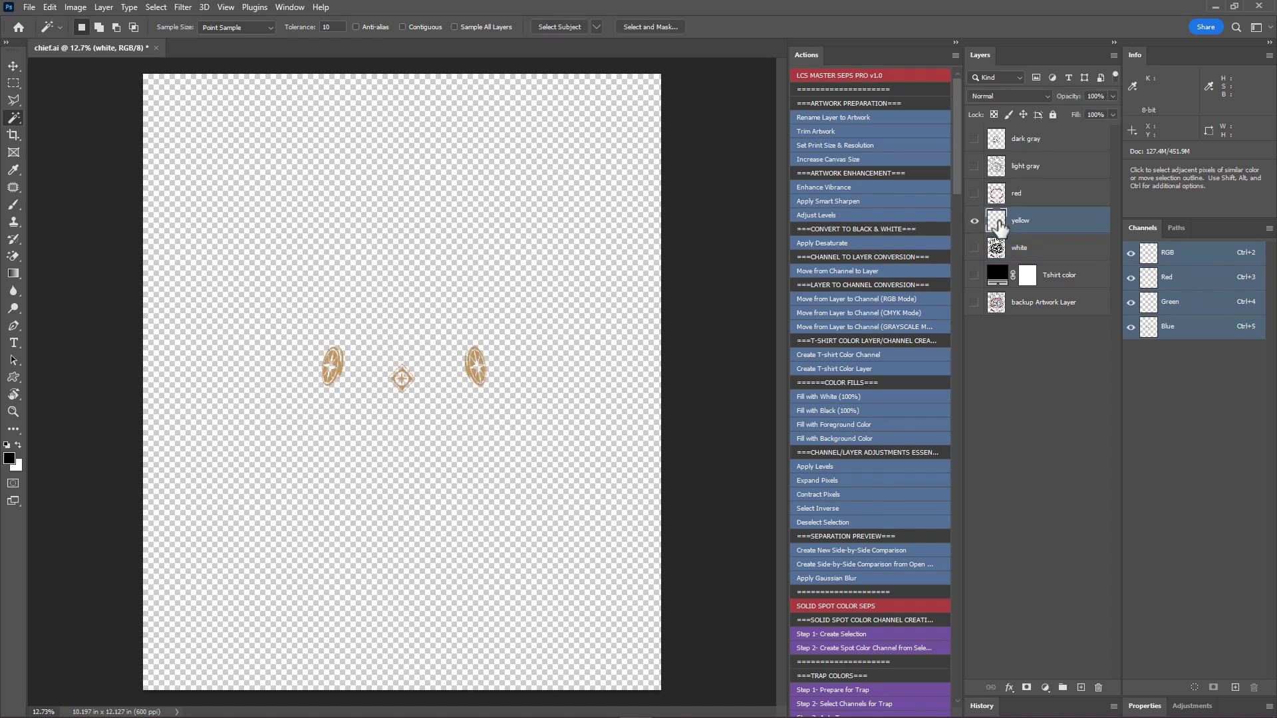
left_click(998, 224, "ctrl")
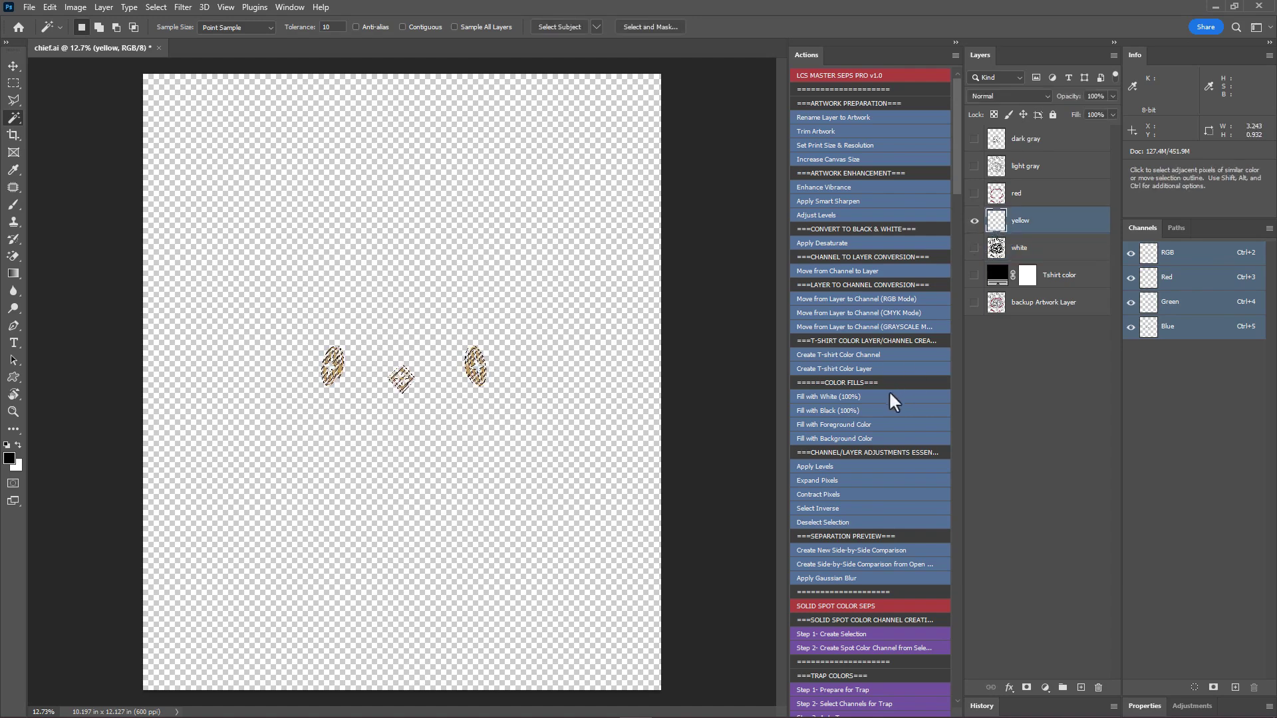
left_click(867, 410)
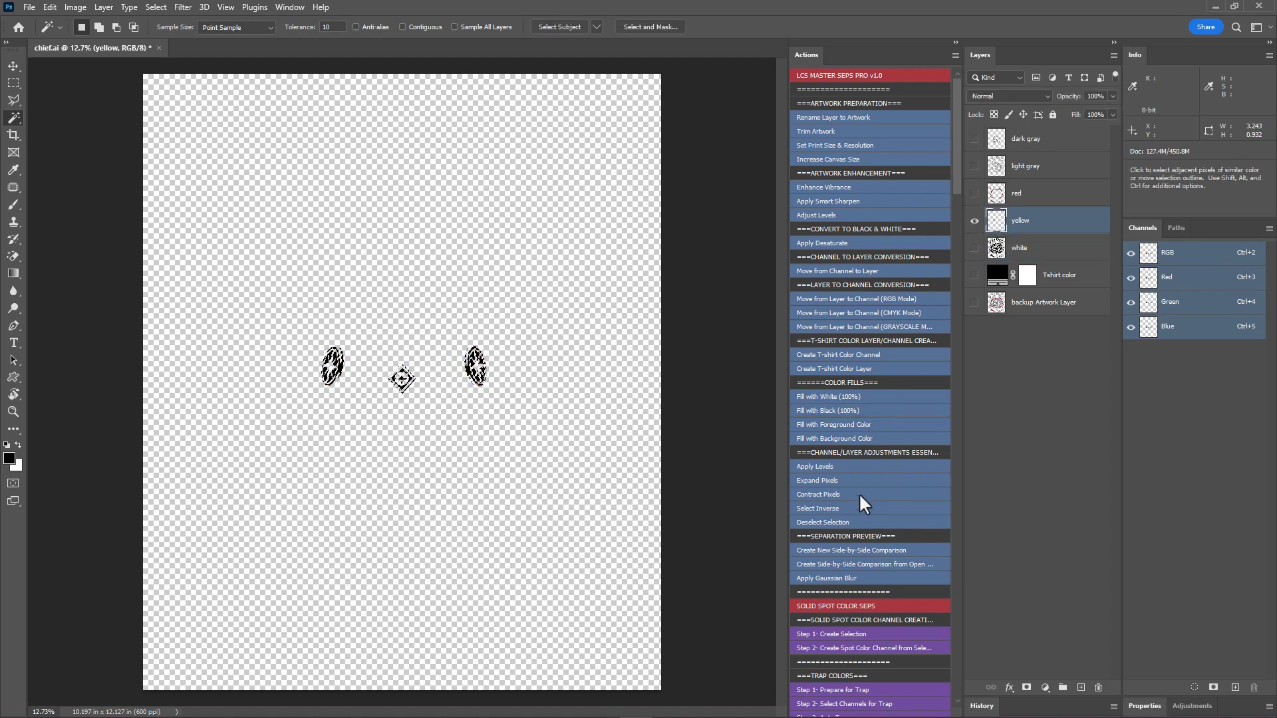
left_click(861, 521)
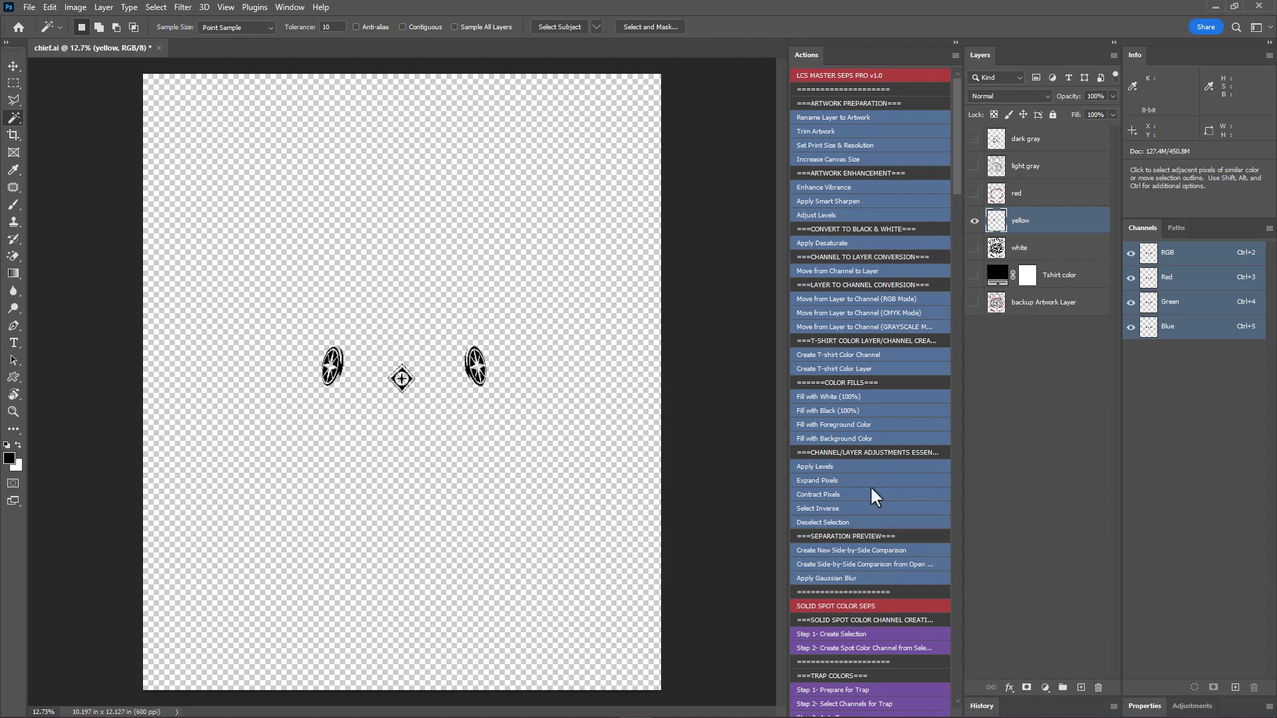
Solo the red separation, fill its artwork selection with solid black, then deselect.
left_click(975, 193)
left_click(974, 220)
left_click(1000, 196)
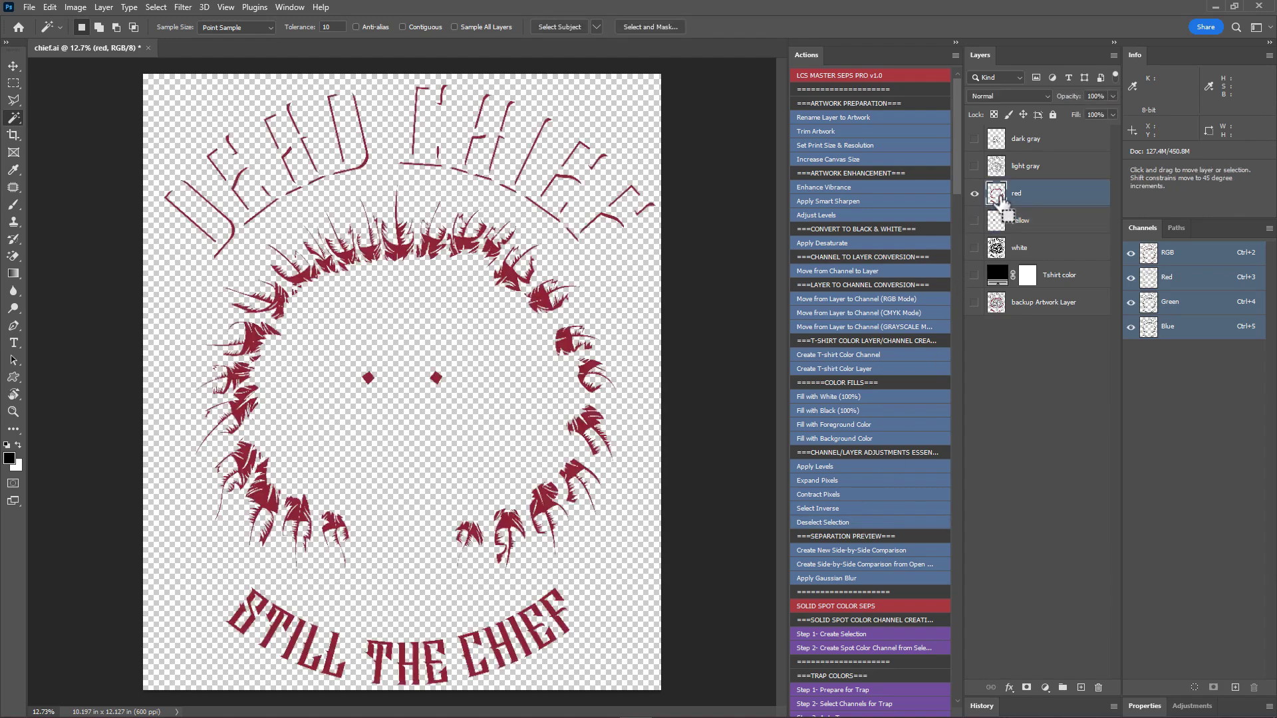
left_click(998, 194, "ctrl")
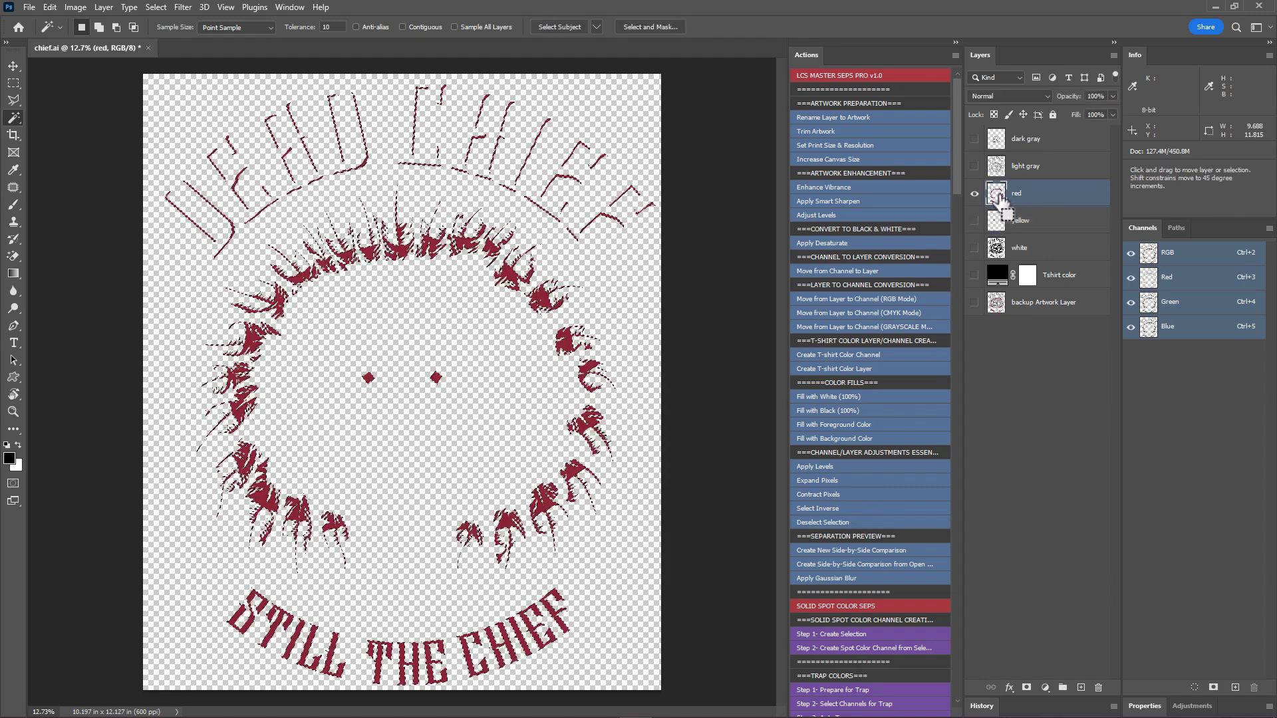
left_click(860, 411)
left_click(831, 520)
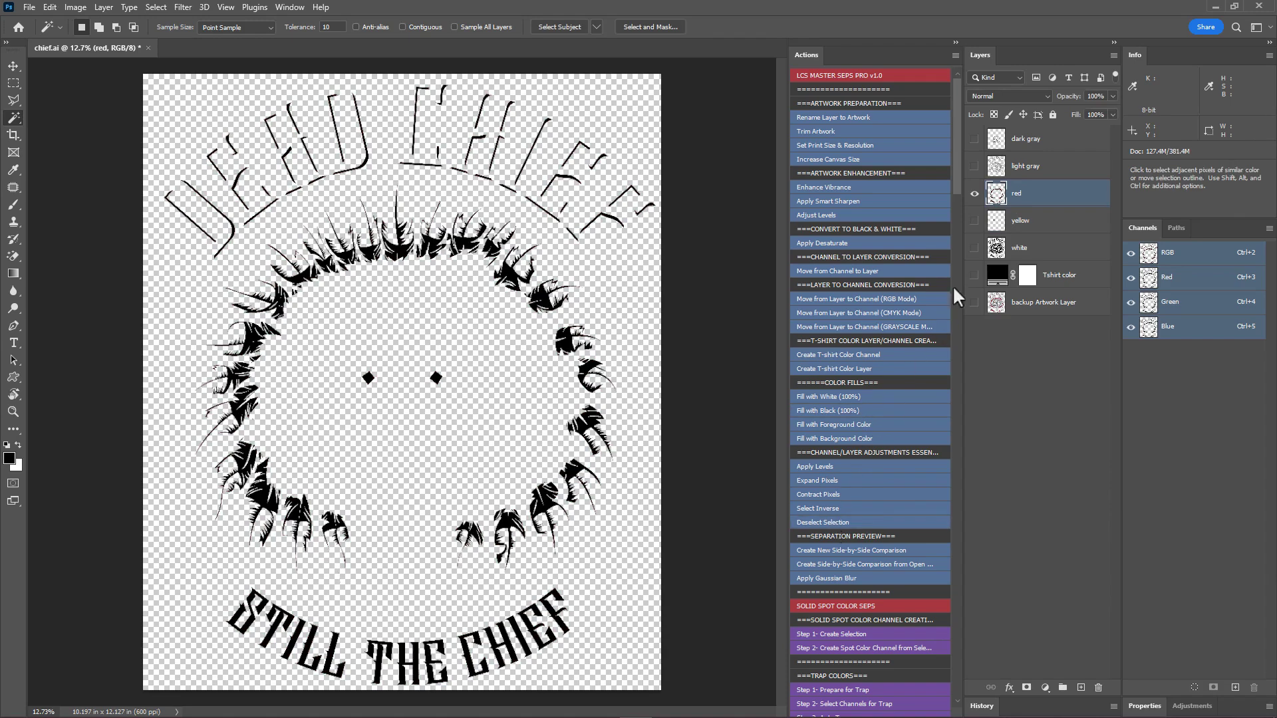
Solo the light gray separation, fill its artwork selection with solid black, then deselect.
left_click(975, 165)
left_click(974, 193)
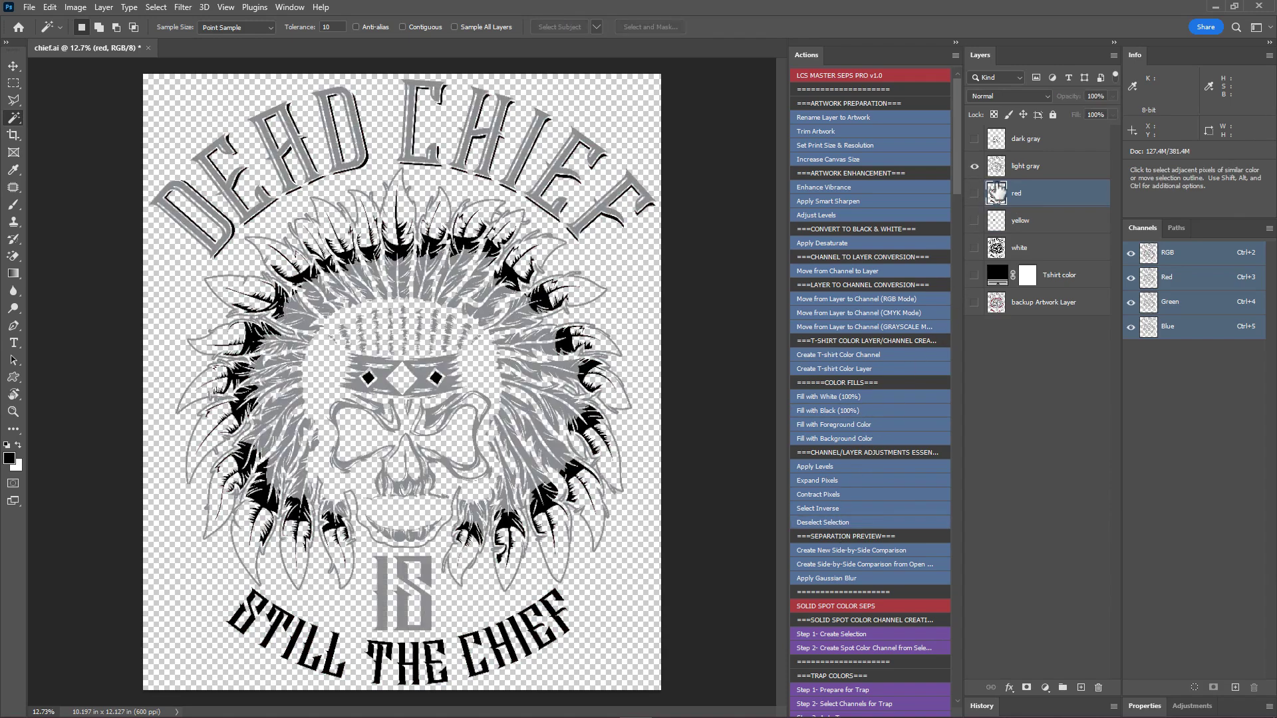
left_click(996, 168)
left_click(996, 170, "ctrl")
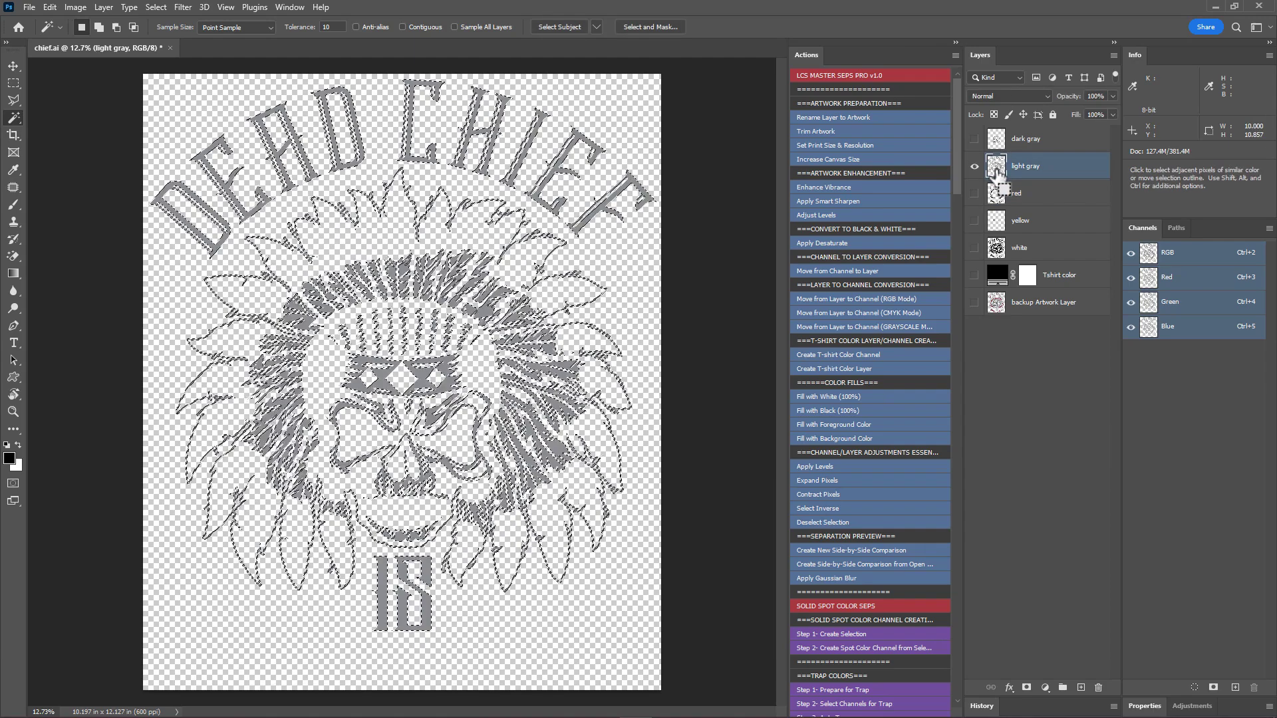
left_click(865, 410)
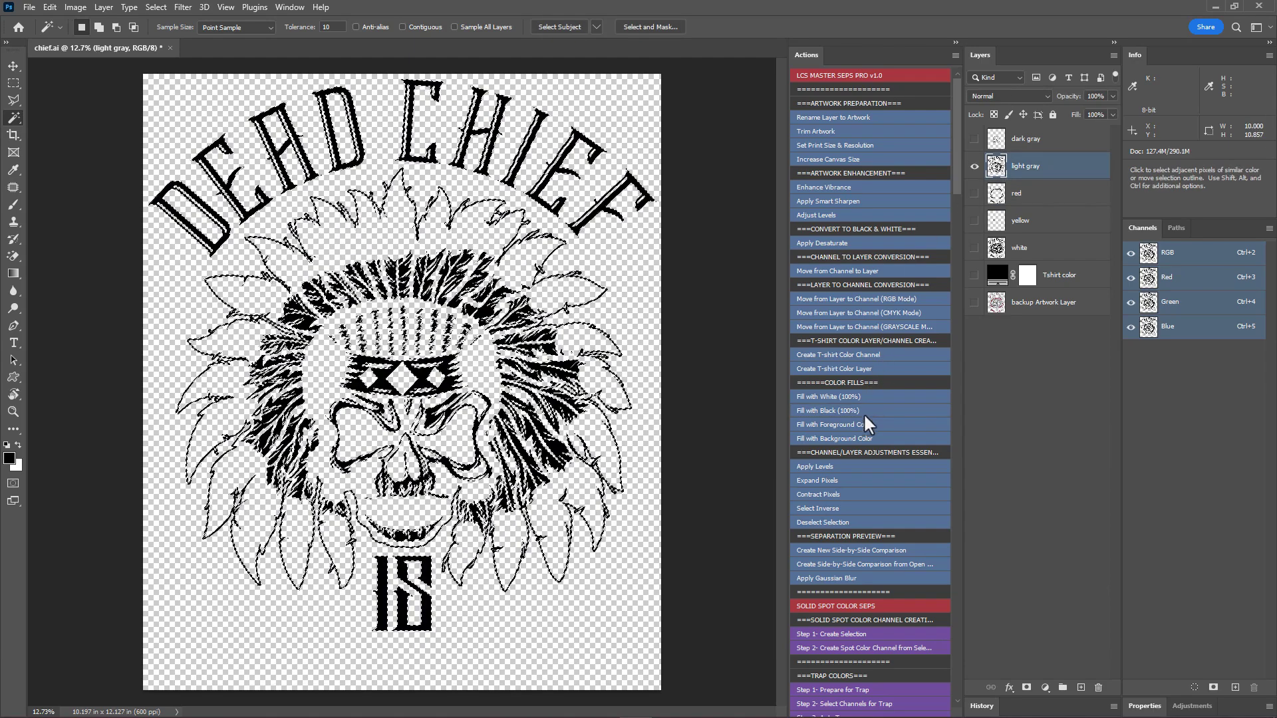
left_click(848, 522)
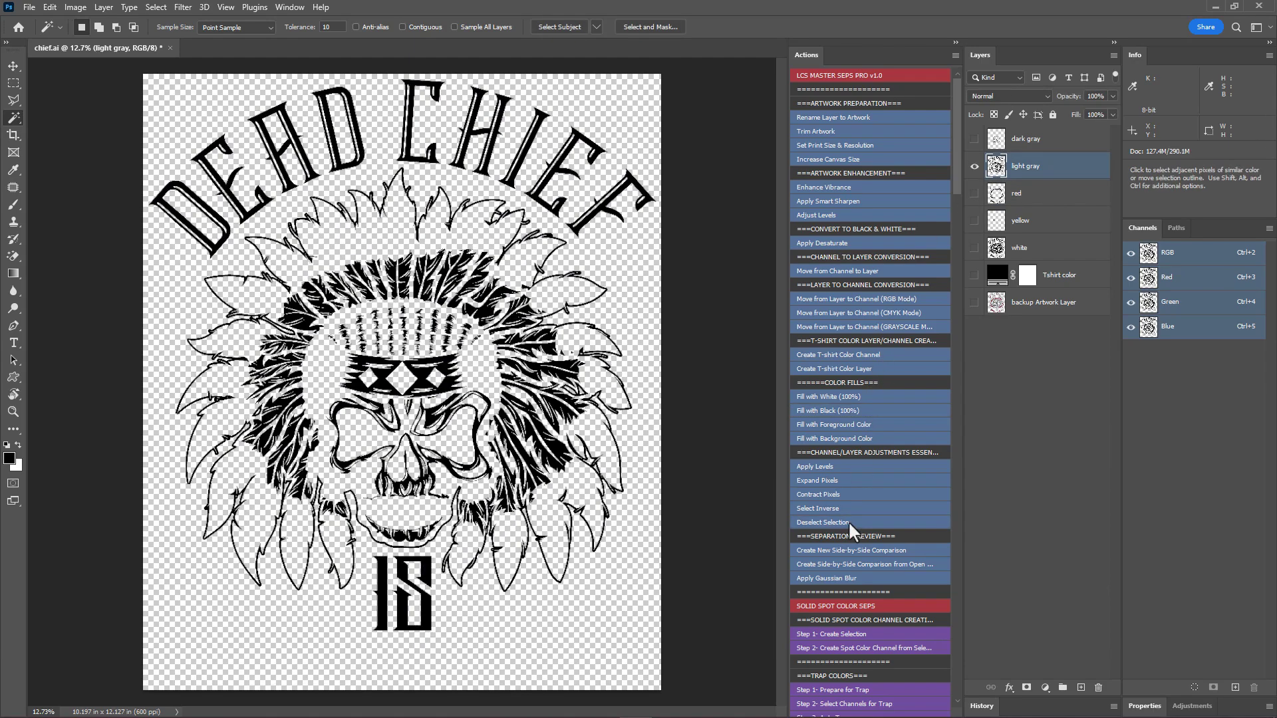
Solo and convert the dark gray skull separation, then show light gray, red and yellow again.
left_click(975, 166)
left_click(975, 139)
left_click(1001, 143)
left_click(1002, 143, "ctrl")
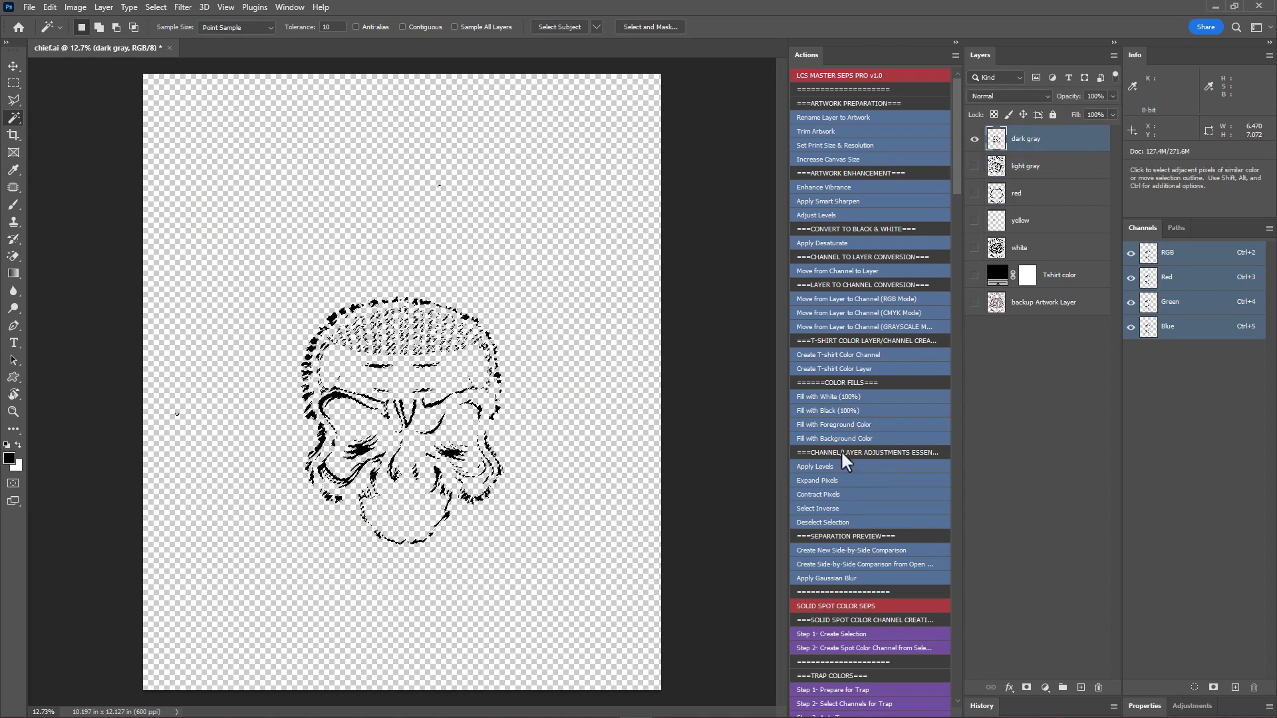
left_click(839, 523)
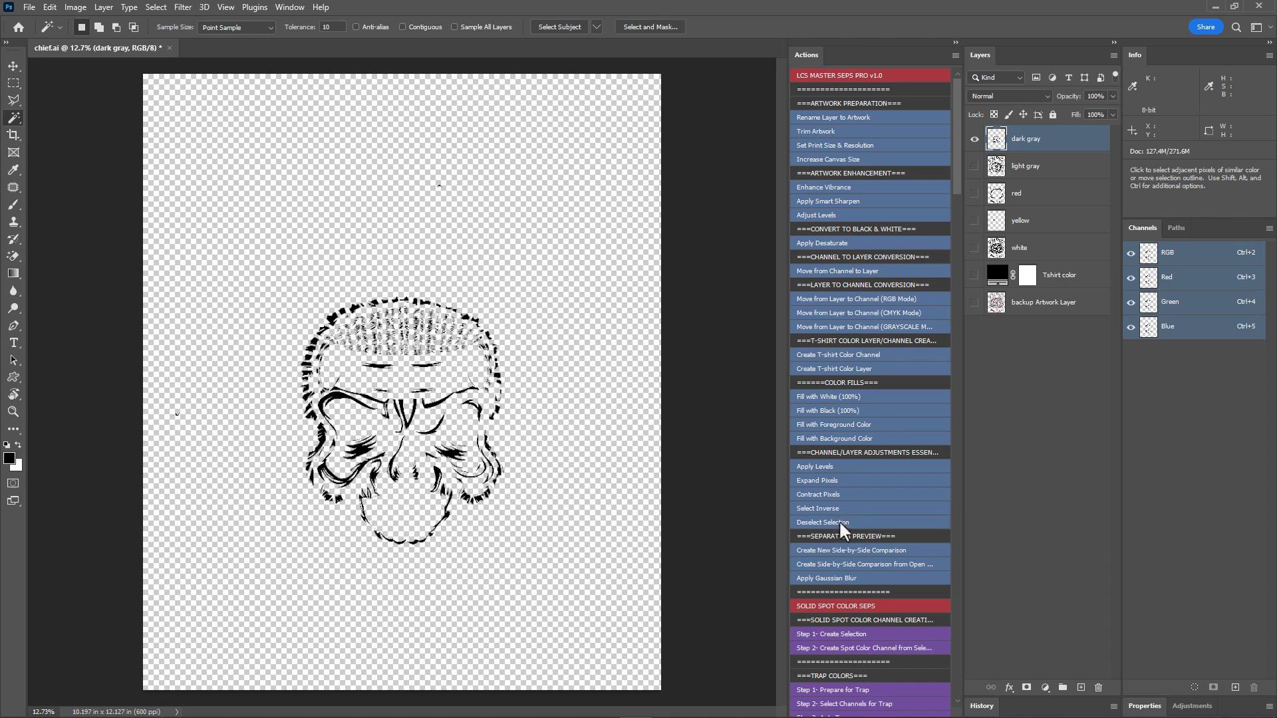
left_click(975, 167)
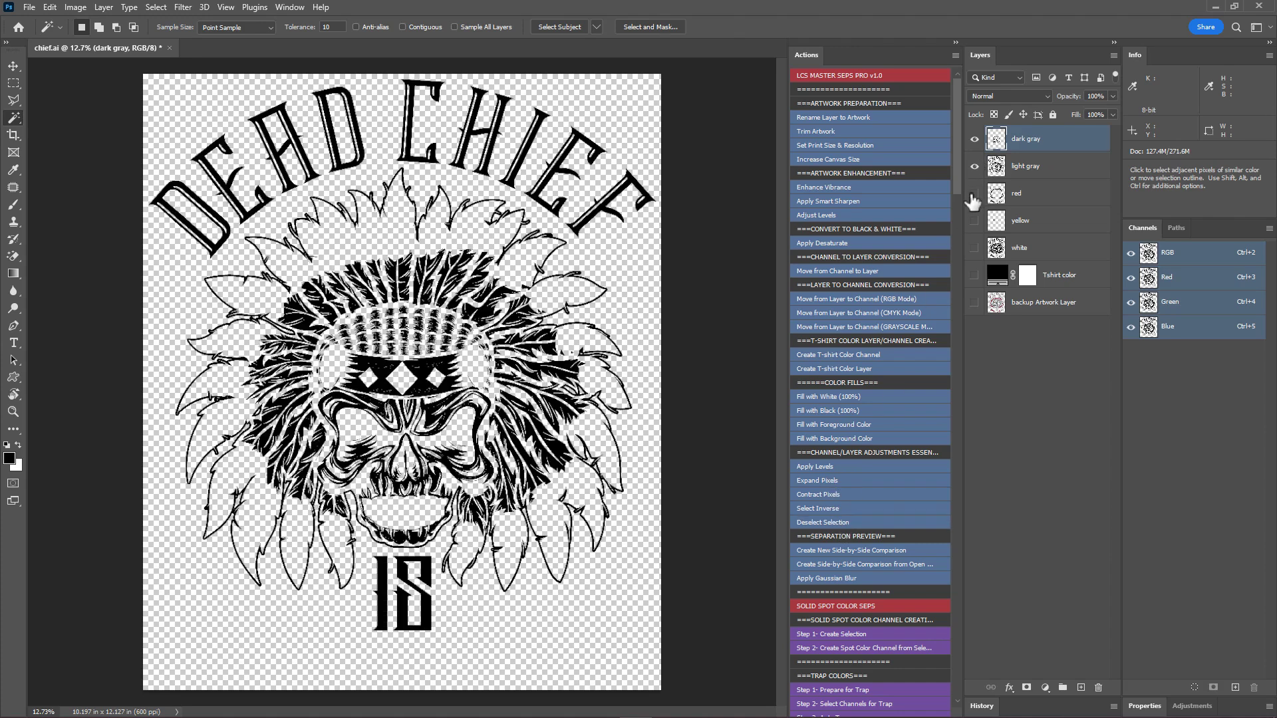
left_click(974, 195)
left_click(974, 222)
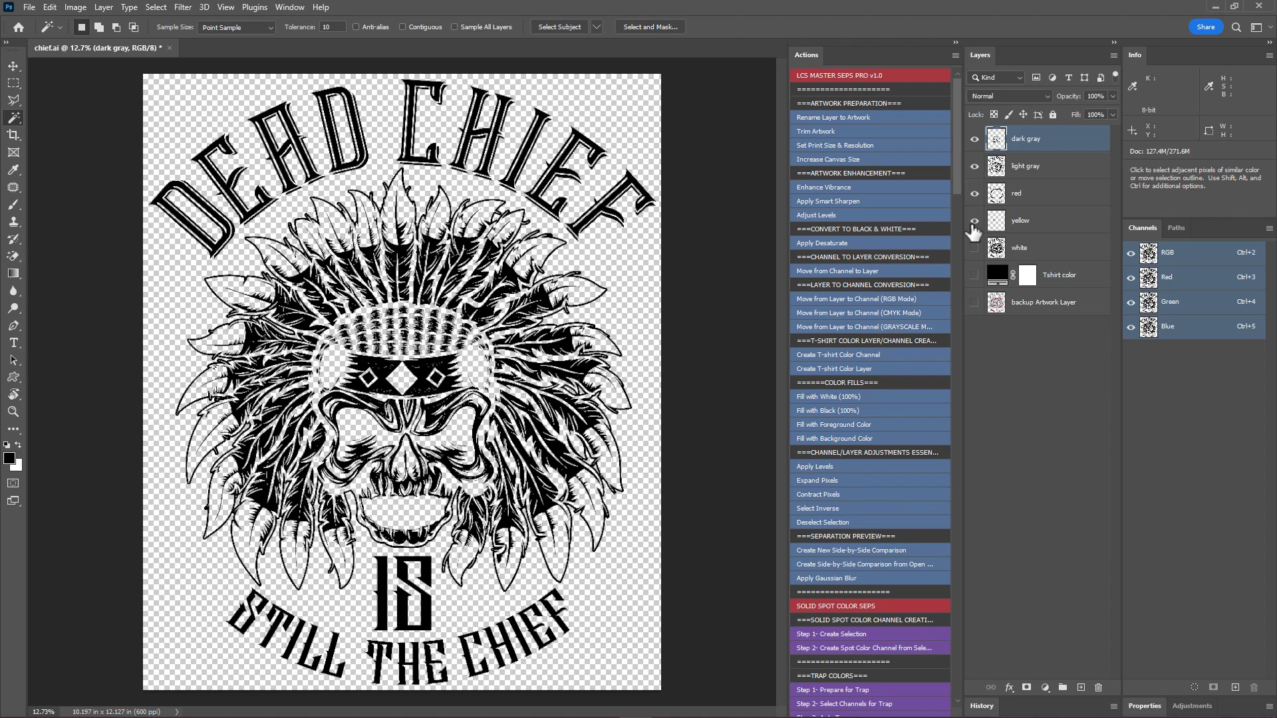
Show the white separation again and scroll the Actions panel down to the REG MARKS set.
left_click(974, 249)
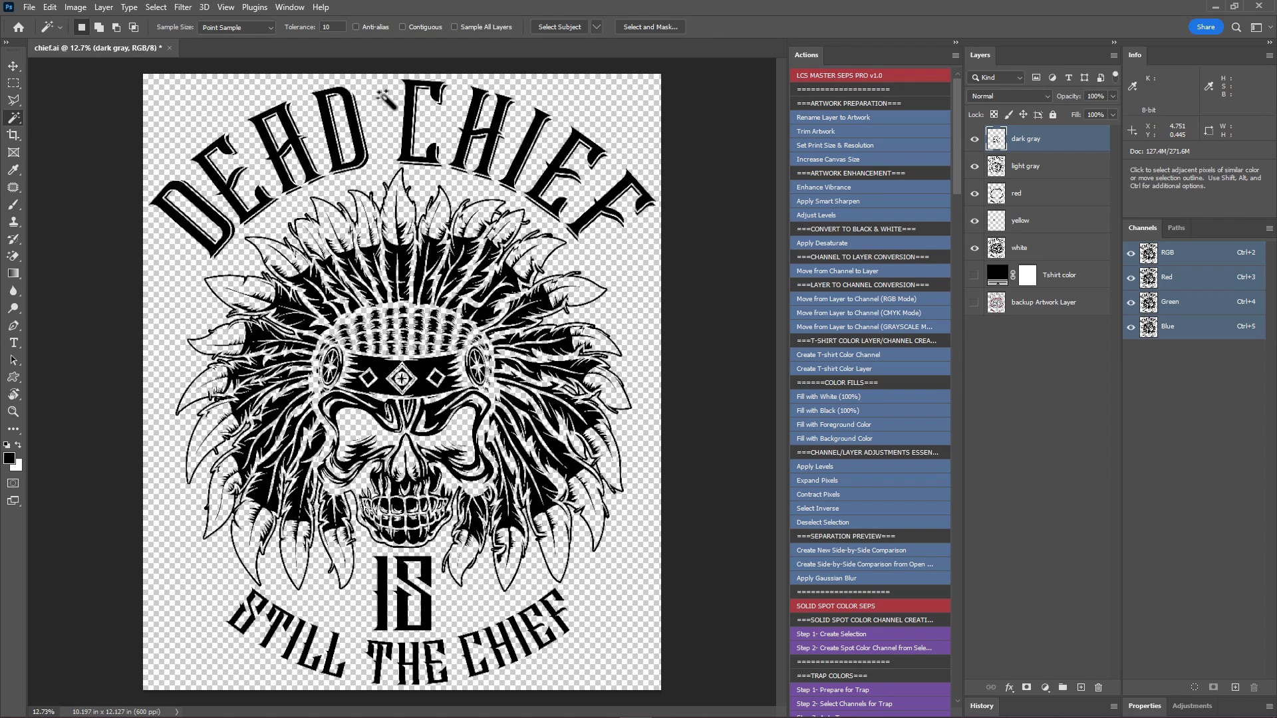
left_click_drag(957, 133, 966, 609)
Run the 'Custom Canvas Size: Top and Bottom' action and accept the enlarged Canvas Size.
scroll(808, 495, "down", 4)
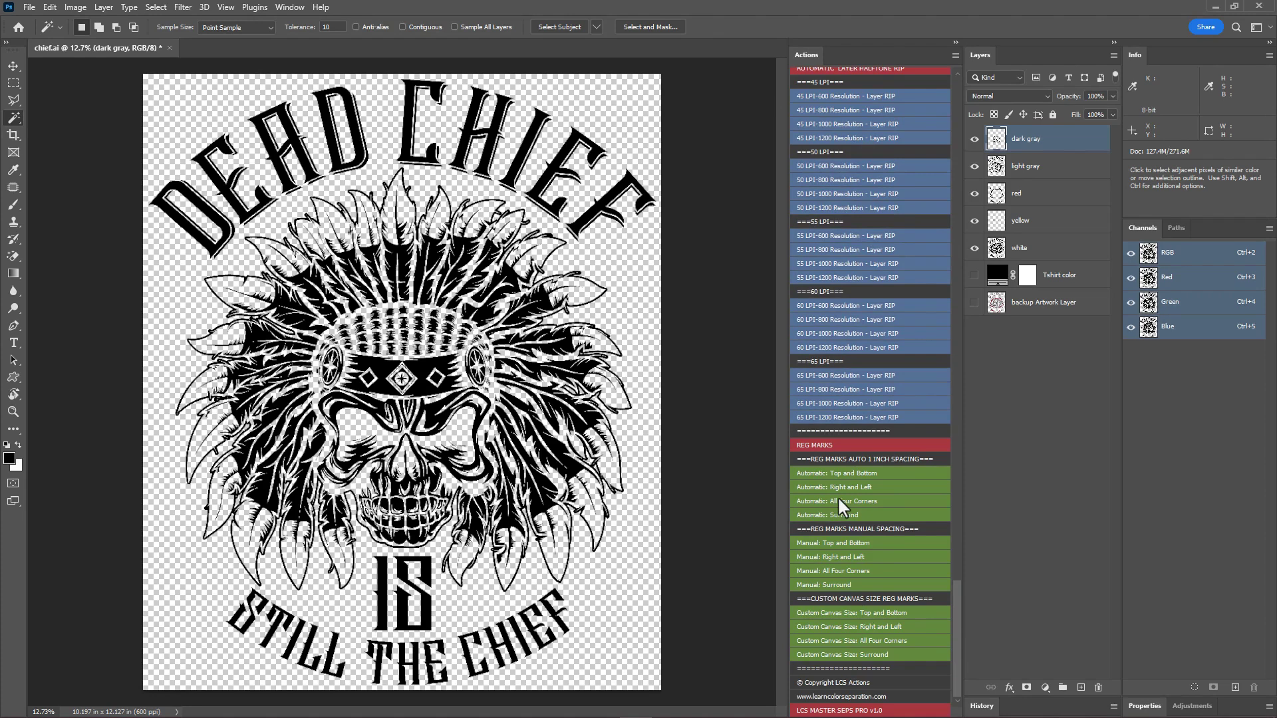
left_click(859, 610)
left_click(698, 284)
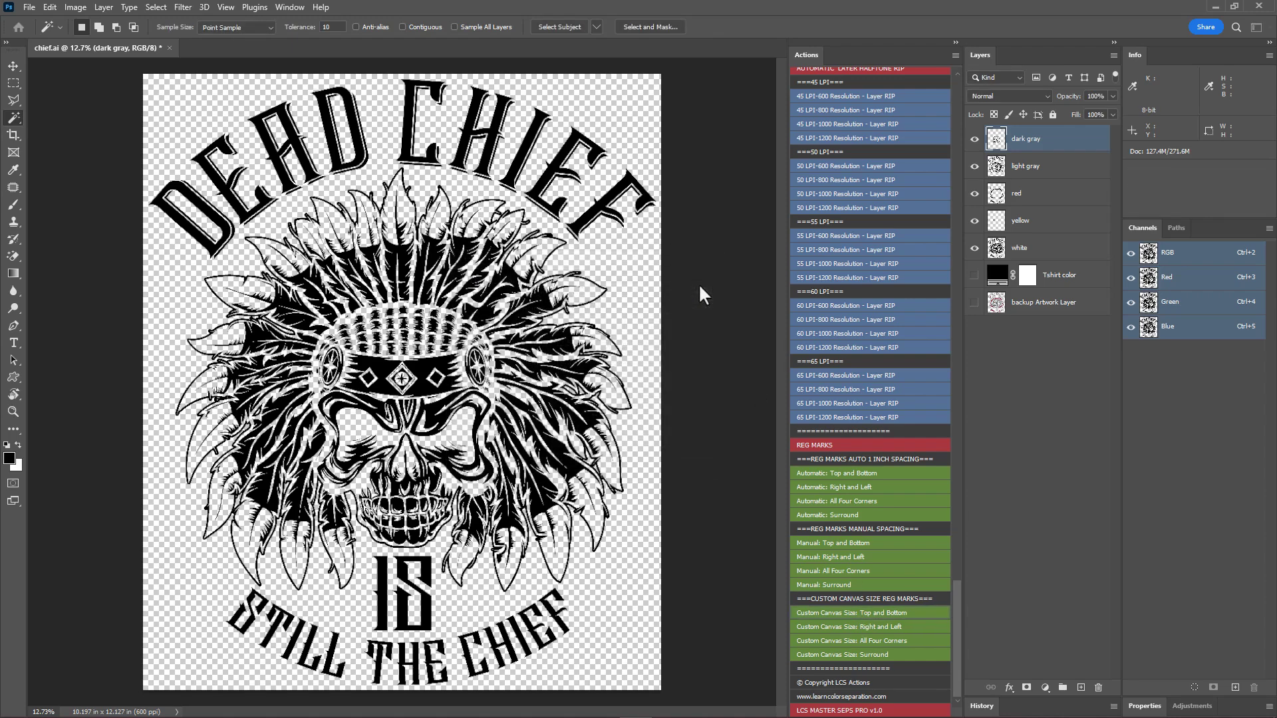